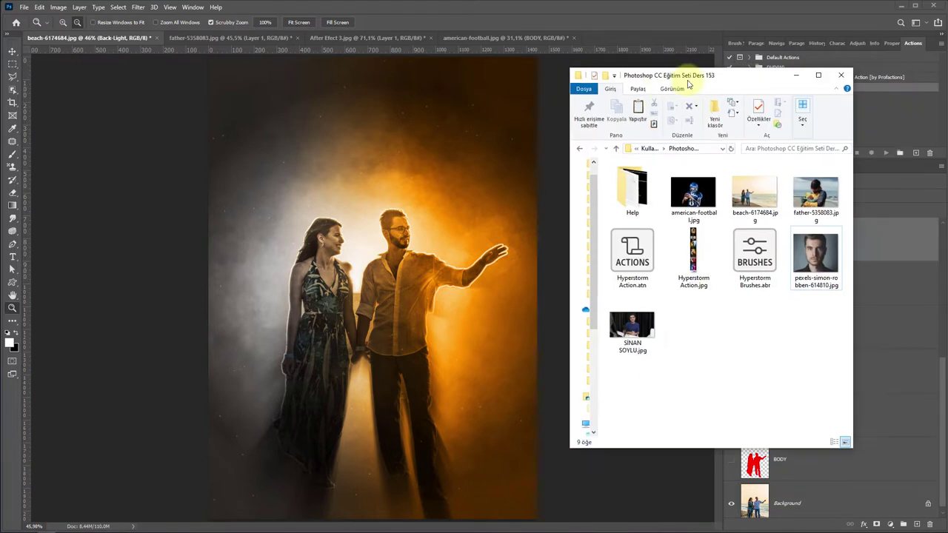
Move the Explorer window aside and switch to the father-5358083.jpg document.
{"action": "mouse_move", "coordinate": [747, 79]}
{"action": "left_mouse_down"}
{"action": "mouse_move", "coordinate": [676, 78]}
{"action": "mouse_move", "coordinate": [947, 79]}
{"action": "left_mouse_up"}
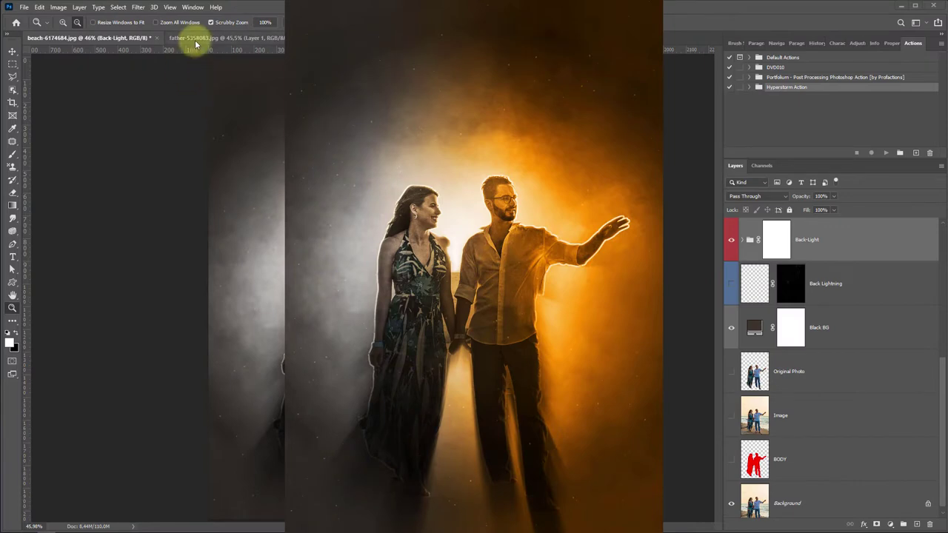
{"action": "left_click", "coordinate": [194, 39]}
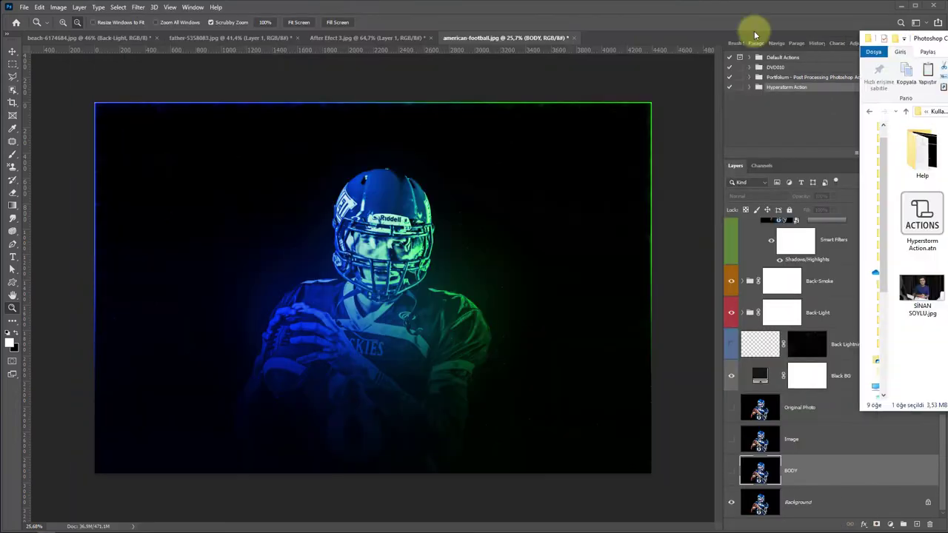
Centre and enlarge the course folder window, selecting Hyperstorm Action.atn and Hyperstorm Brushes.abr.
{"action": "left_click_drag", "start_coordinate": [756, 28], "coordinate": [387, 18]}
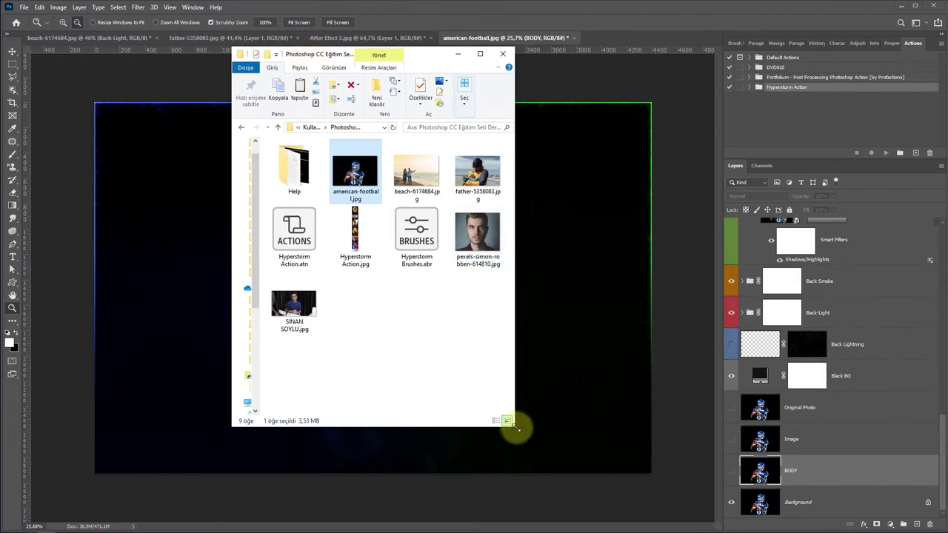
{"action": "left_click_drag", "start_coordinate": [516, 427], "coordinate": [652, 449]}
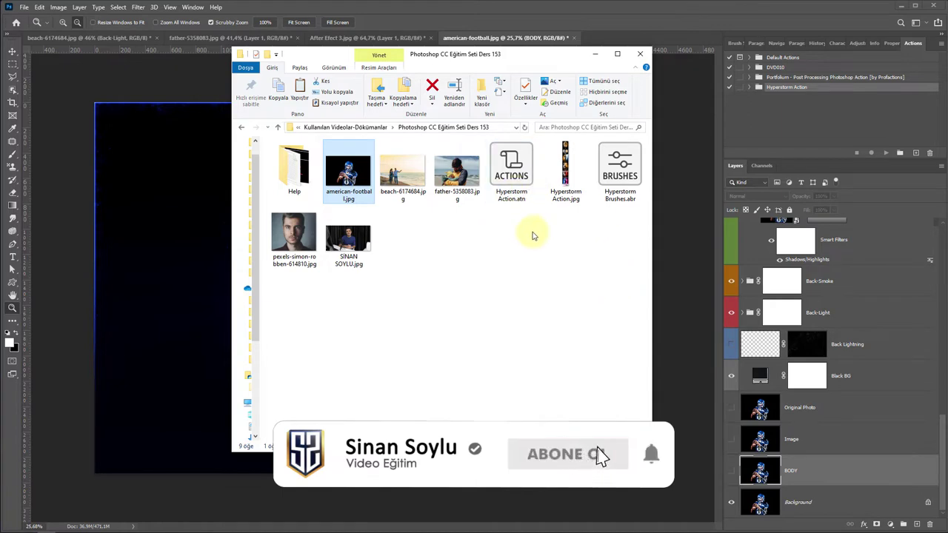
{"action": "left_click", "coordinate": [512, 171]}
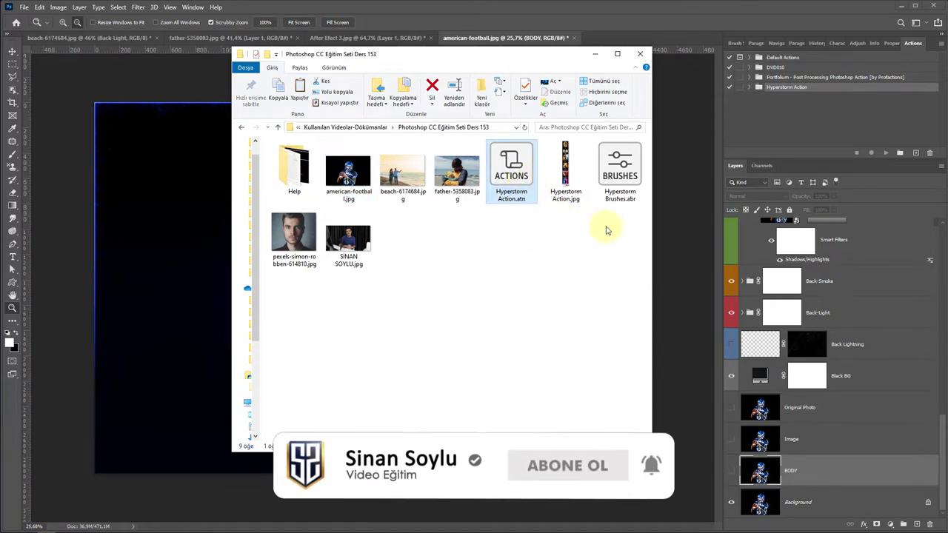
{"action": "left_click", "coordinate": [621, 185]}
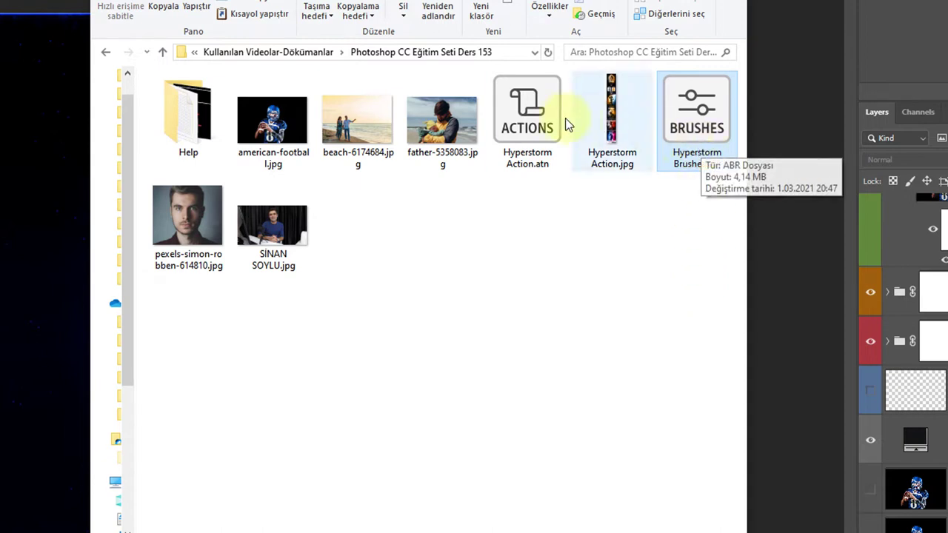
{"action": "left_click", "coordinate": [531, 174]}
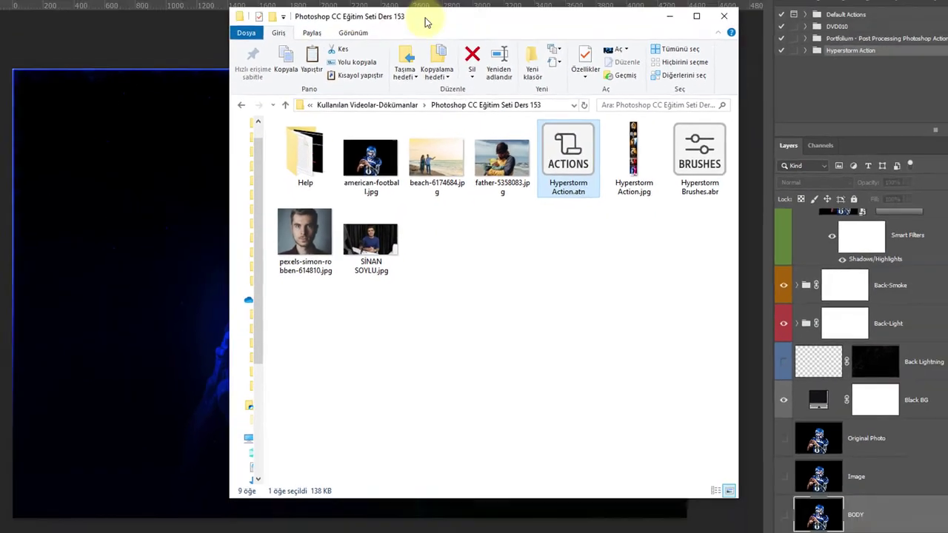
{"action": "left_click_drag", "start_coordinate": [426, 23], "coordinate": [665, 84]}
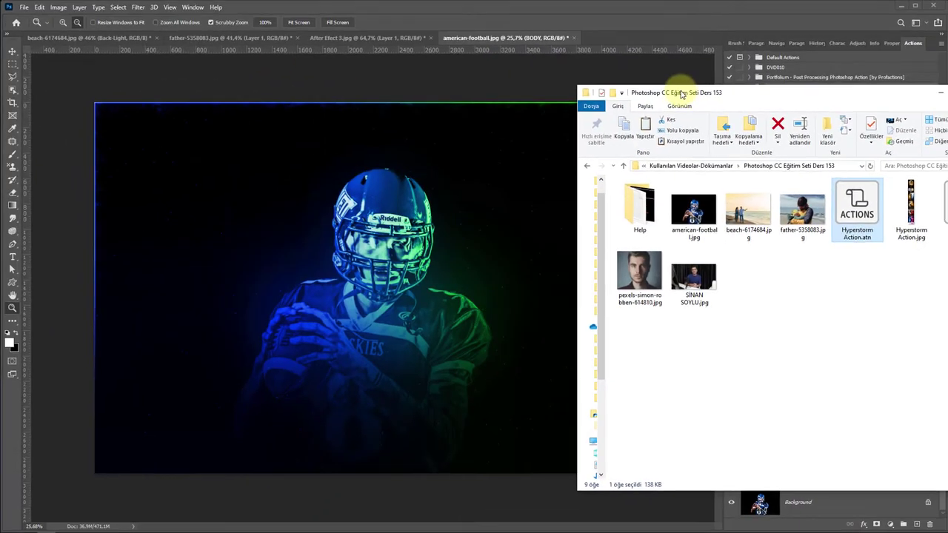
Pick the Brush tool and inspect the Hyperstorm Brushes group in the preset picker.
{"action": "left_click", "coordinate": [40, 10]}
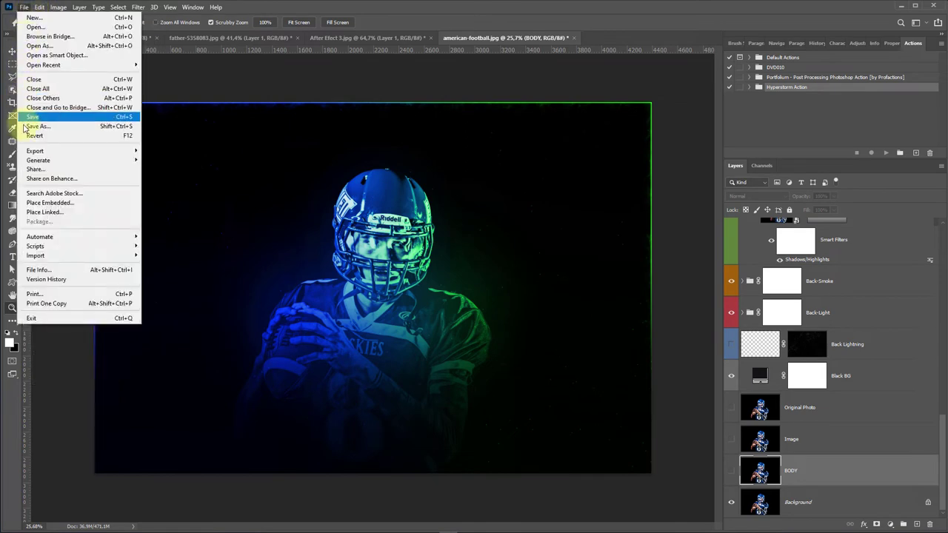
{"action": "left_click", "coordinate": [12, 154]}
{"action": "left_click", "coordinate": [63, 23]}
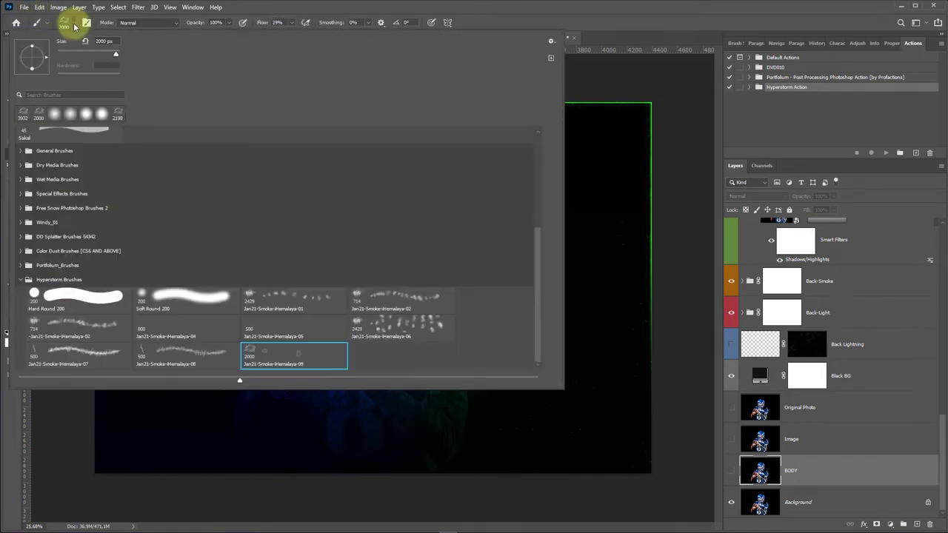
{"action": "left_click", "coordinate": [21, 281]}
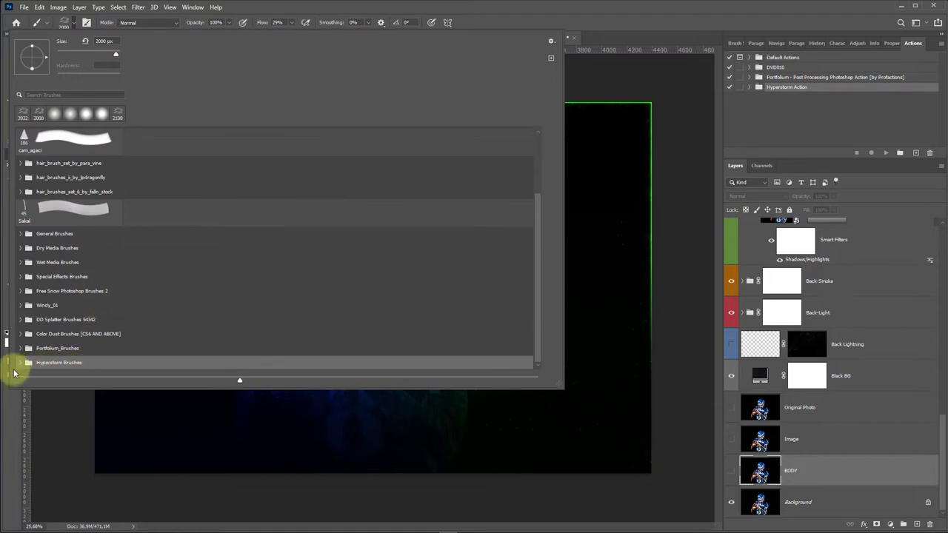
{"action": "left_click", "coordinate": [20, 362]}
{"action": "scroll", "coordinate": [57, 485], "scroll_direction": "down", "scroll_amount": 3}
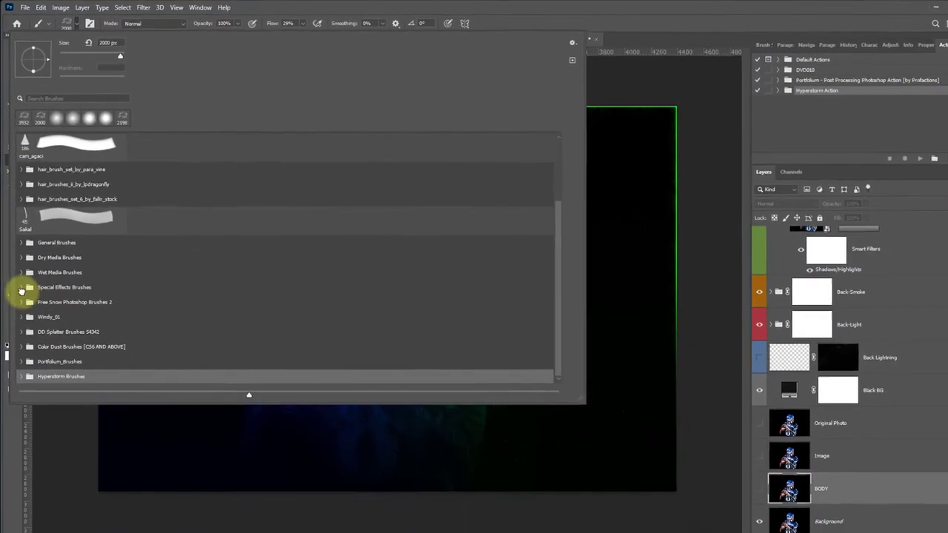
Locate Hyperstorm Brushes.abr in the course folder, then return to Photoshop.
{"action": "key", "text": "alt+Tab"}
{"action": "mouse_move", "coordinate": [883, 110]}
{"action": "left_mouse_down"}
{"action": "mouse_move", "coordinate": [539, 115]}
{"action": "mouse_move", "coordinate": [880, 119]}
{"action": "left_mouse_up"}
{"action": "left_click", "coordinate": [617, 215]}
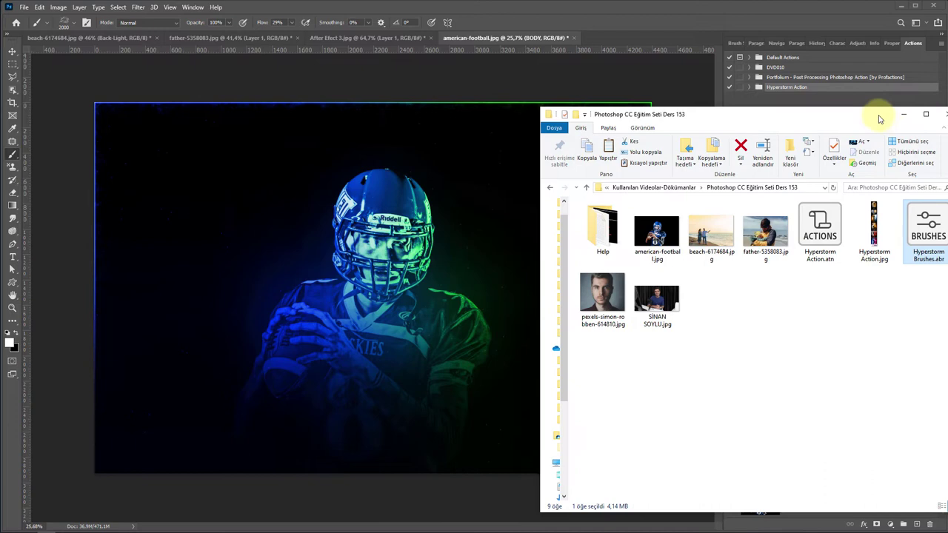
{"action": "left_click", "coordinate": [74, 29]}
Delete the Hyperstorm Brushes group from the brush presets.
{"action": "left_click", "coordinate": [77, 24]}
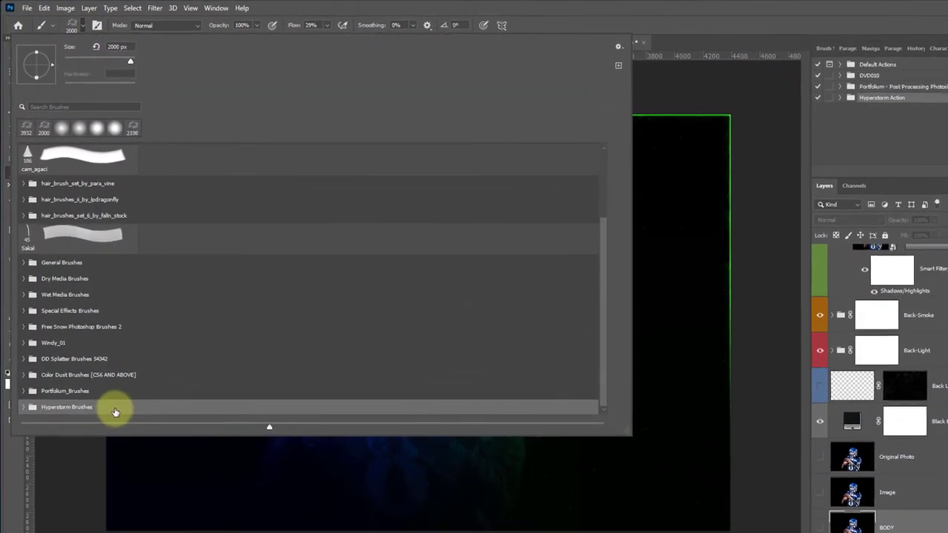
{"action": "right_click", "coordinate": [114, 412]}
{"action": "left_click", "coordinate": [148, 438]}
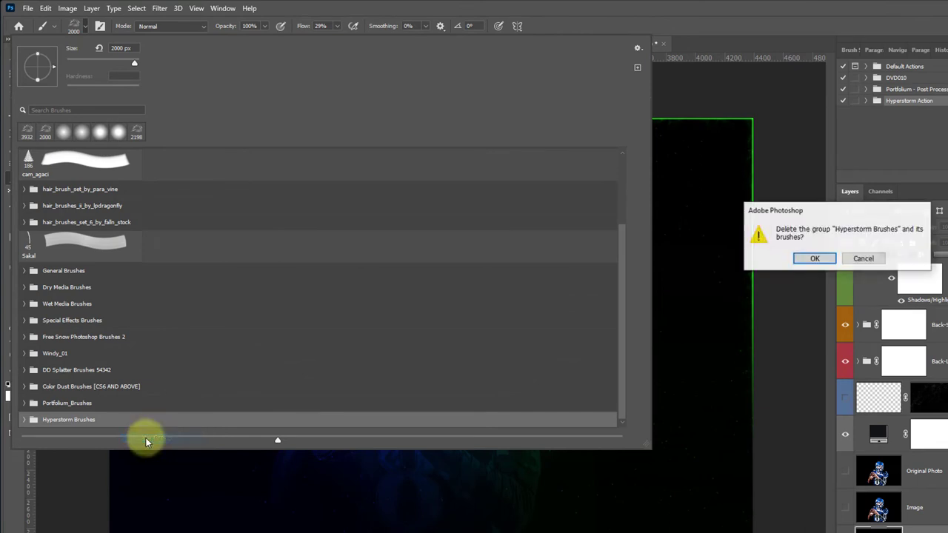
{"action": "left_click", "coordinate": [815, 258]}
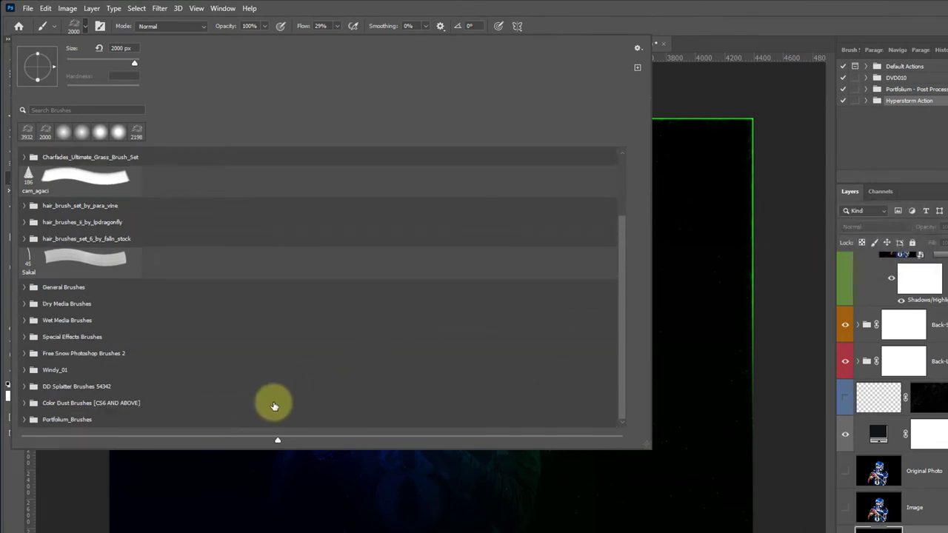
Import Hyperstorm Brushes.abr from the course folder as a new brush group.
{"action": "left_click", "coordinate": [639, 48]}
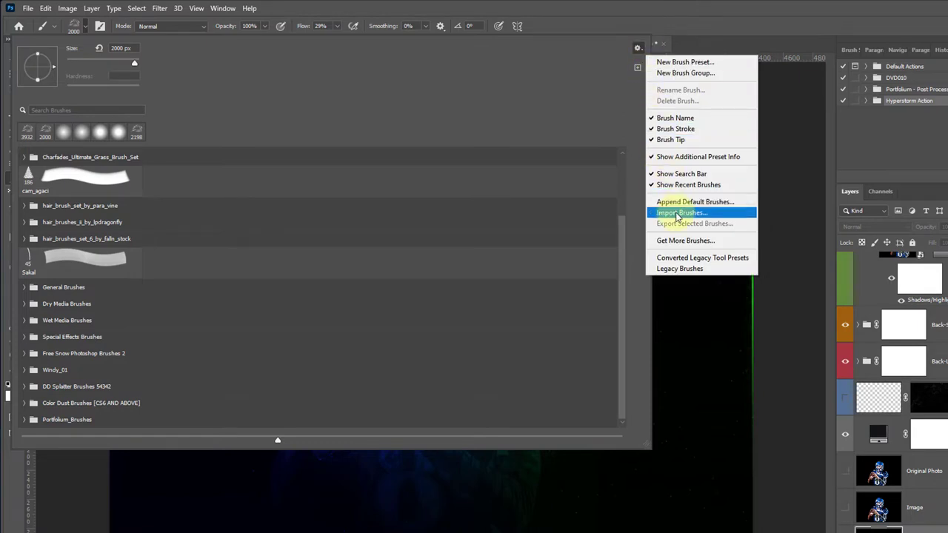
{"action": "left_click", "coordinate": [677, 214]}
{"action": "left_click", "coordinate": [434, 63]}
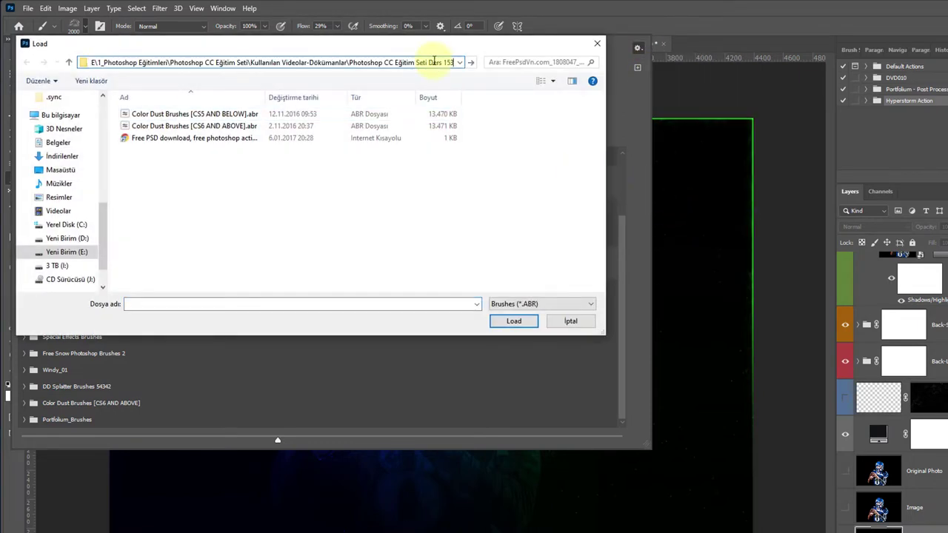
{"action": "key", "text": "Return"}
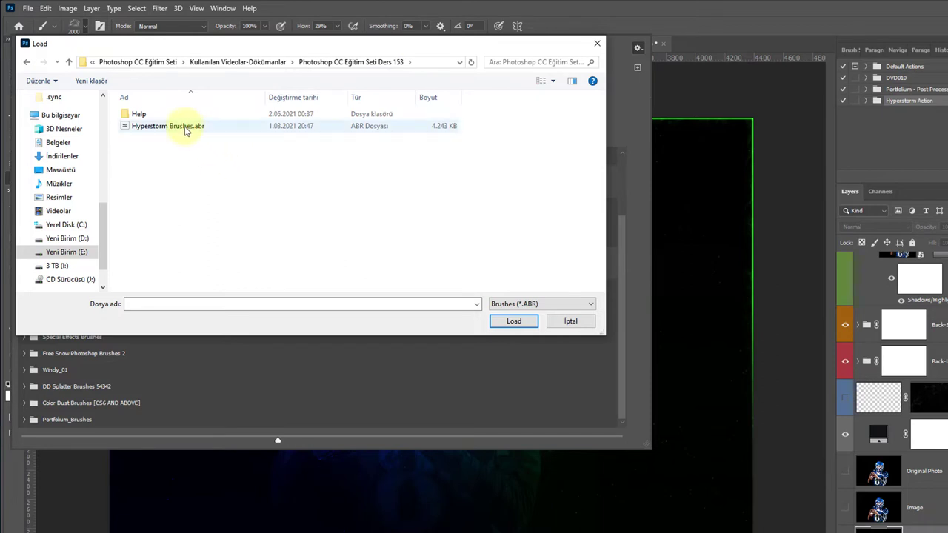
{"action": "left_click", "coordinate": [177, 129]}
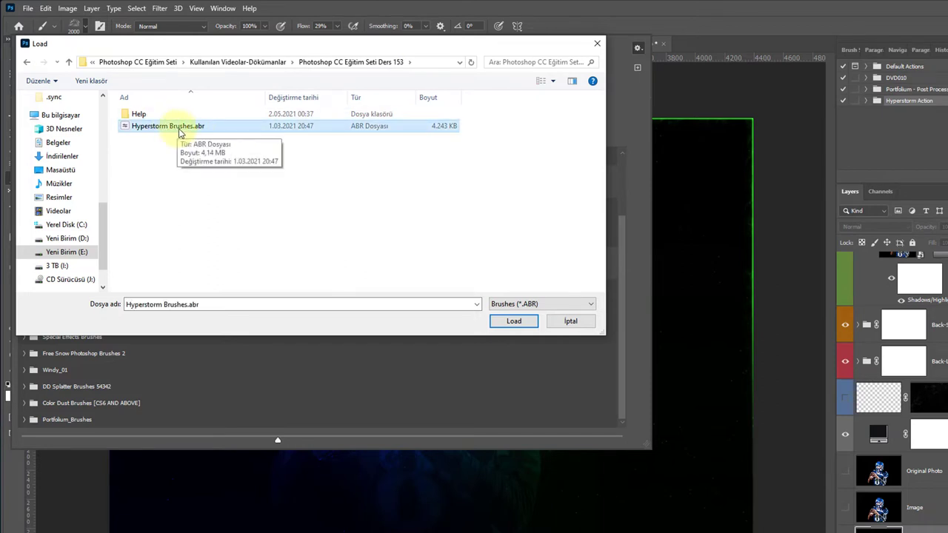
{"action": "left_click", "coordinate": [512, 321]}
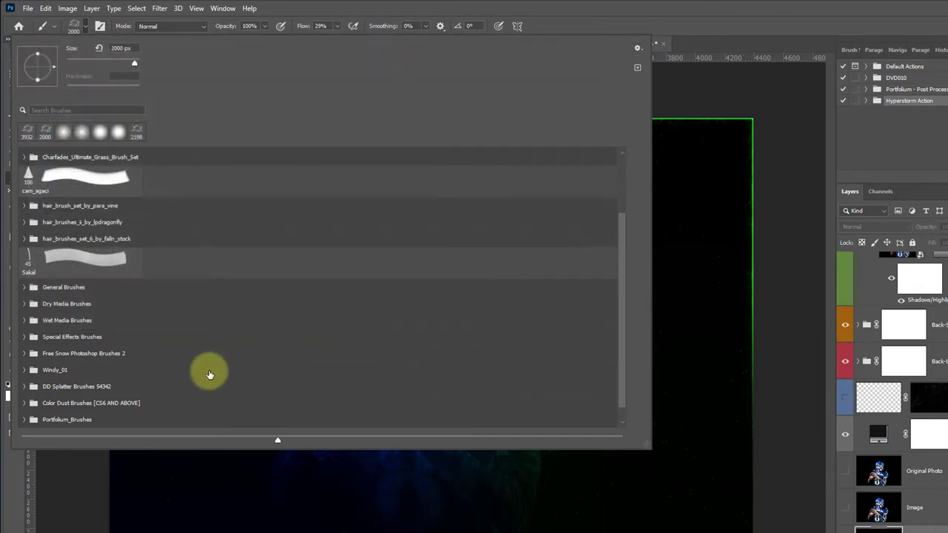
{"action": "left_click", "coordinate": [69, 421]}
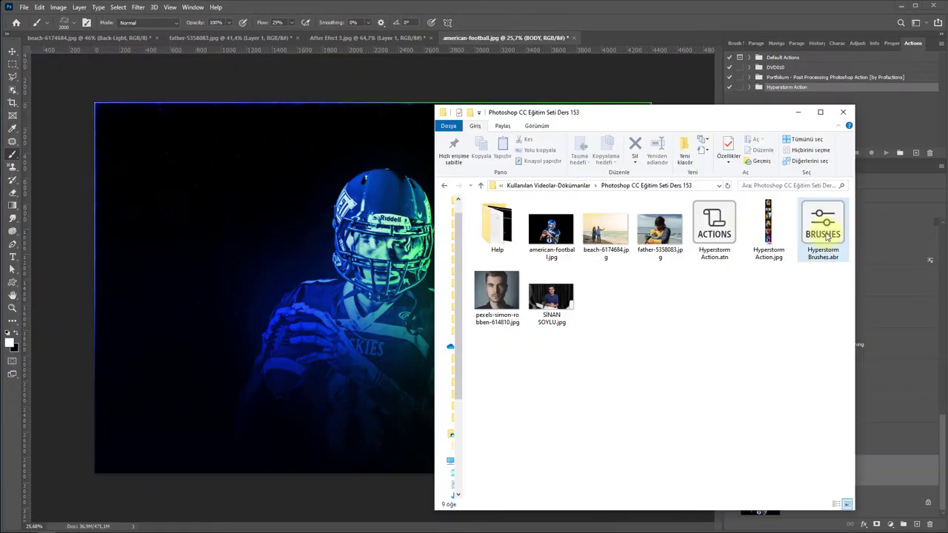
Drop Hyperstorm Brushes.abr from the folder onto Photoshop to install it.
{"action": "left_click", "coordinate": [828, 238]}
{"action": "left_click_drag", "start_coordinate": [824, 240], "coordinate": [212, 79]}
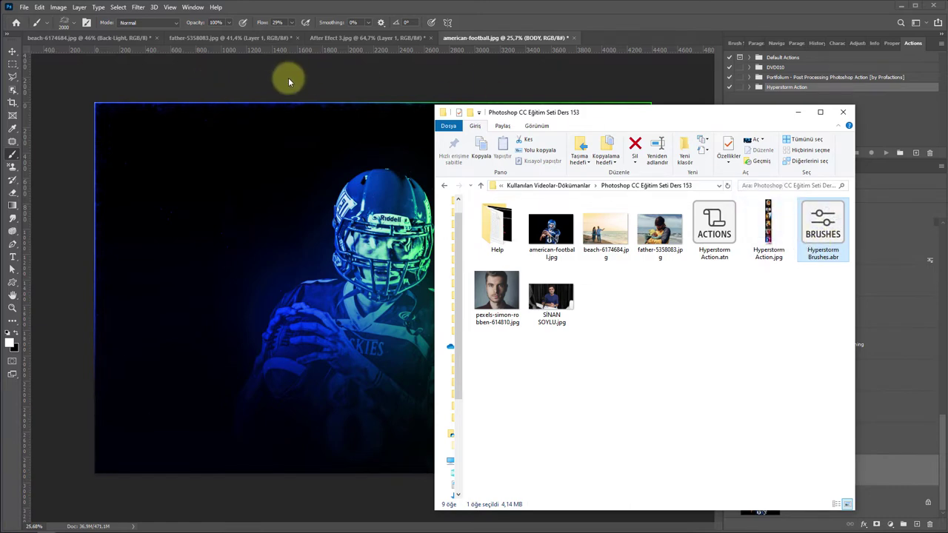
{"action": "left_click_drag", "start_coordinate": [673, 123], "coordinate": [557, 132]}
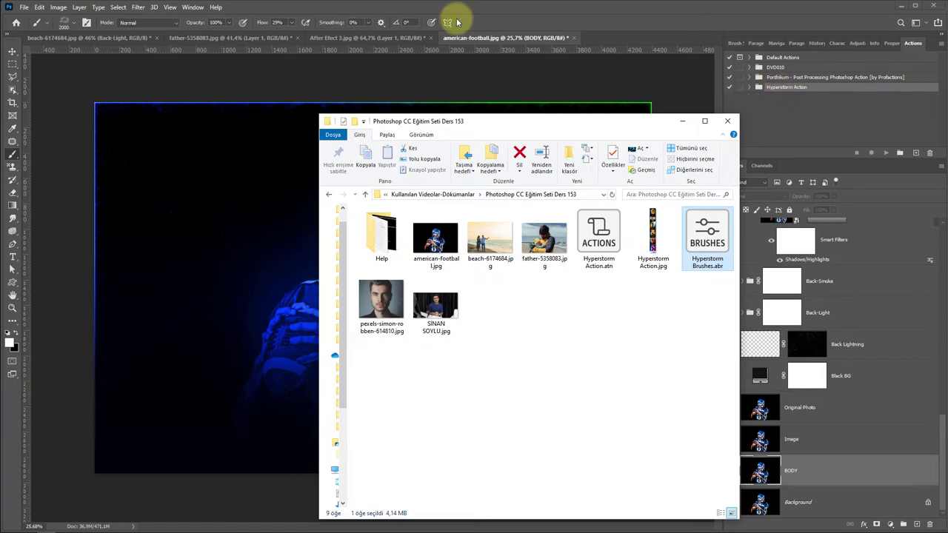
Show the Actions panel from the Window menu as a floating panel.
{"action": "left_click", "coordinate": [374, 9]}
{"action": "left_click", "coordinate": [193, 8]}
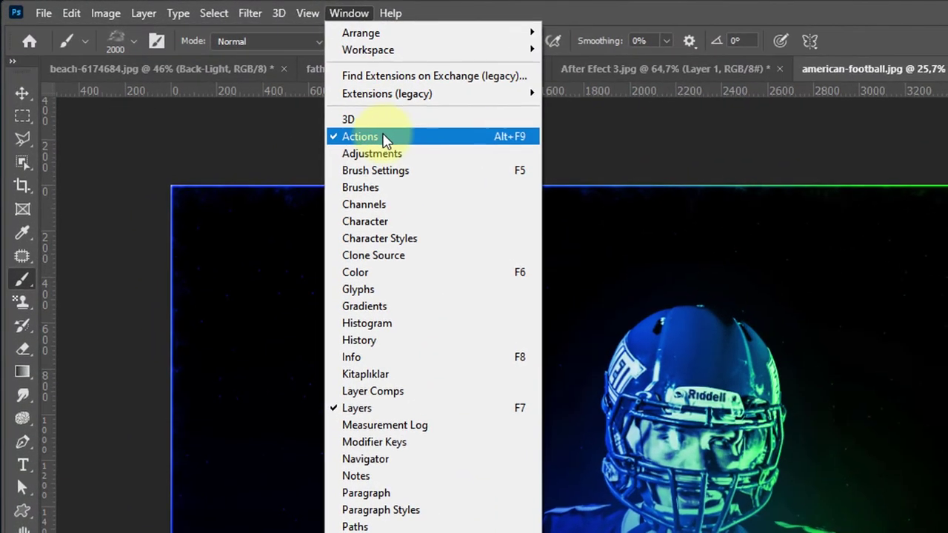
{"action": "left_click", "coordinate": [198, 75]}
{"action": "left_click", "coordinate": [191, 9]}
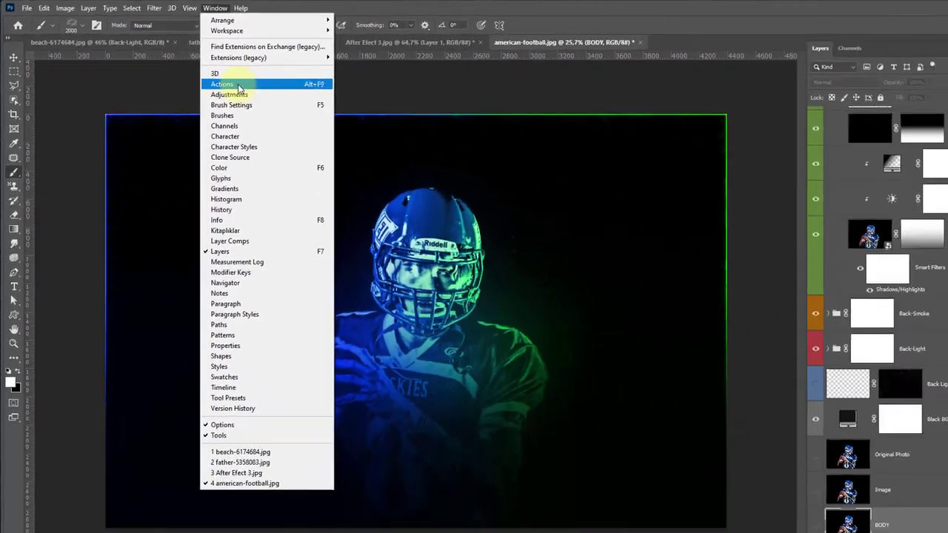
{"action": "left_click", "coordinate": [212, 76]}
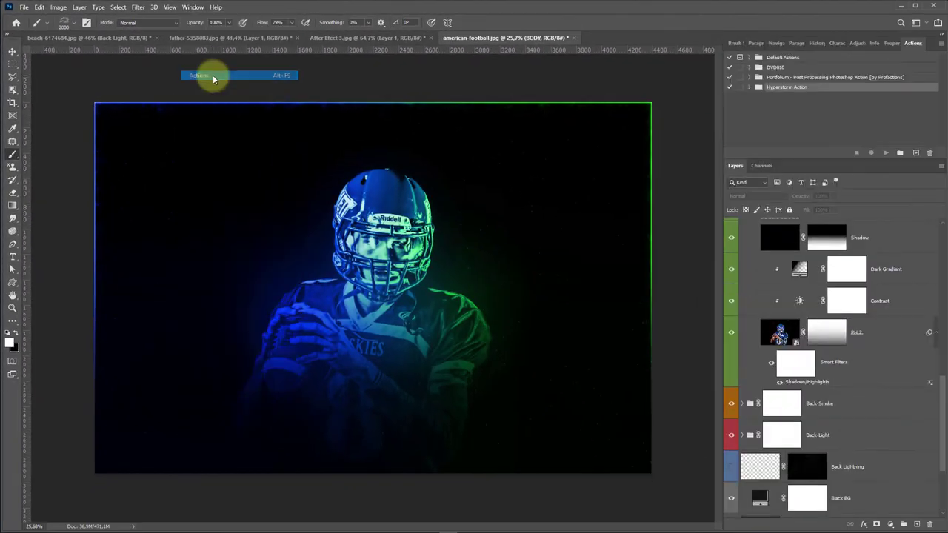
{"action": "left_click_drag", "start_coordinate": [913, 42], "coordinate": [501, 111]}
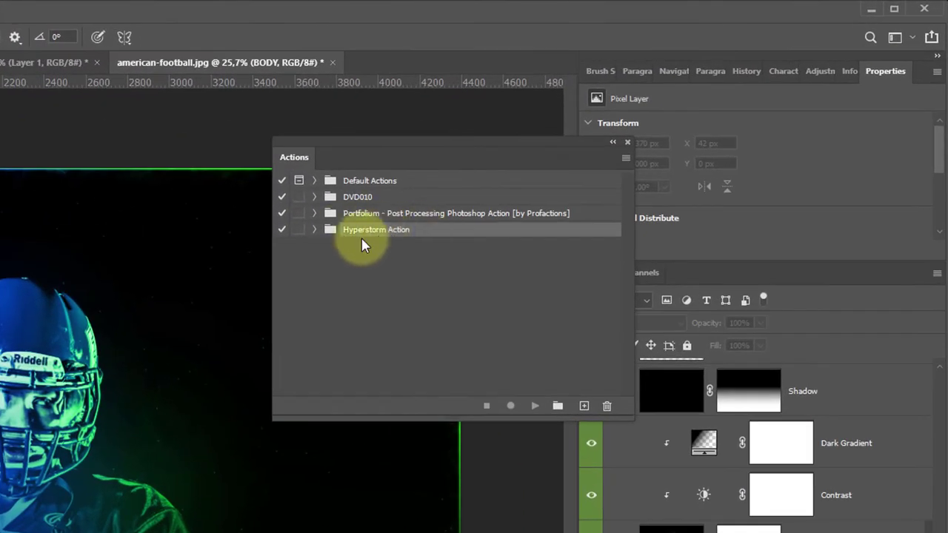
Delete the Hyperstorm Action set, then try dropping the action file onto the canvas, dismissing the error.
{"action": "left_click", "coordinate": [606, 406]}
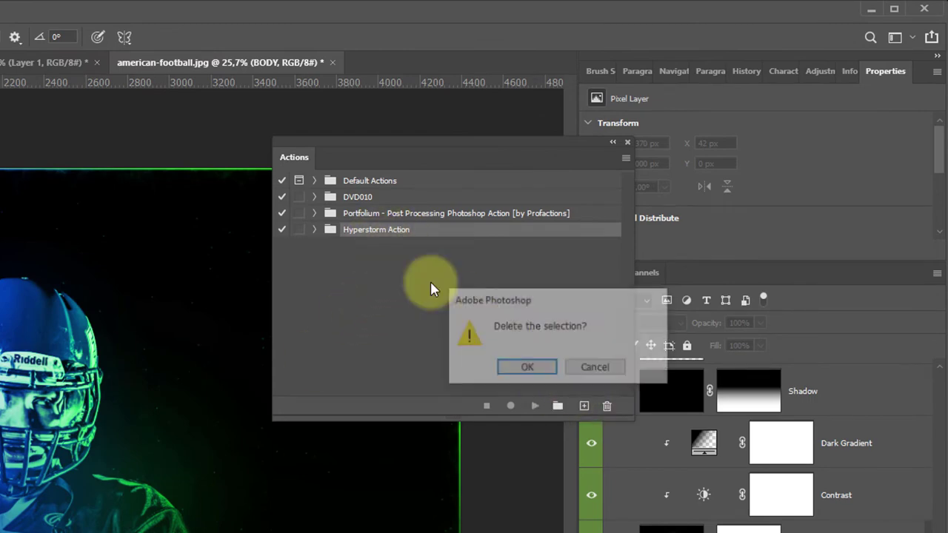
{"action": "left_click", "coordinate": [527, 368]}
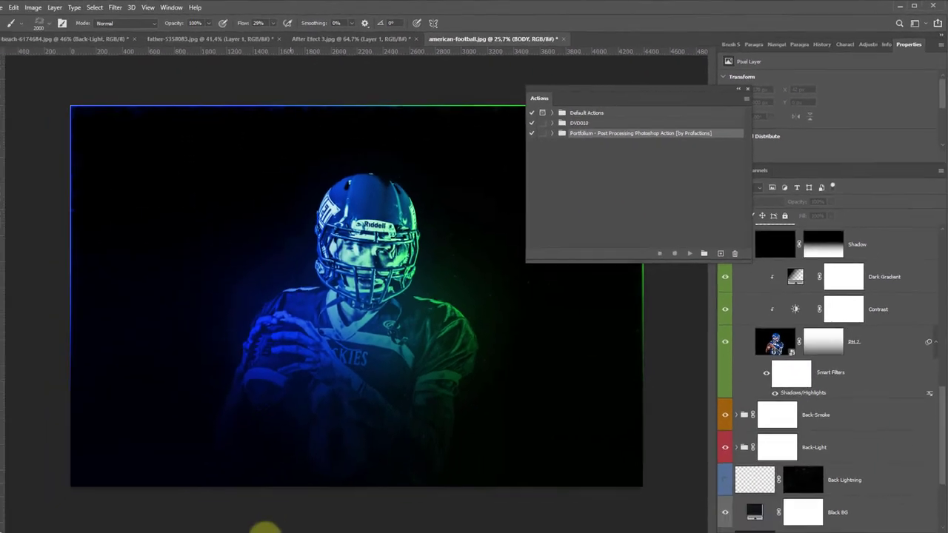
{"action": "left_click", "coordinate": [46, 526]}
{"action": "left_click_drag", "start_coordinate": [575, 128], "coordinate": [342, 144]}
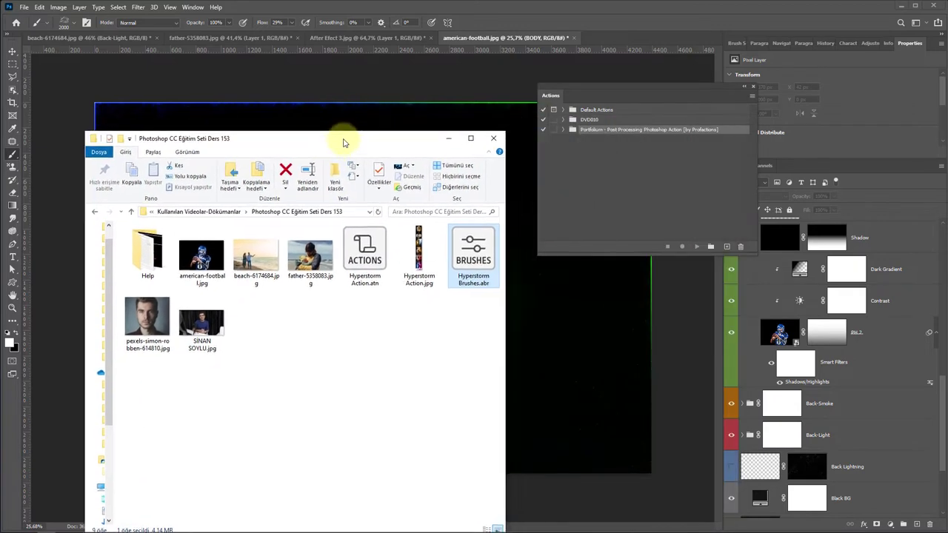
{"action": "left_click_drag", "start_coordinate": [363, 252], "coordinate": [515, 77]}
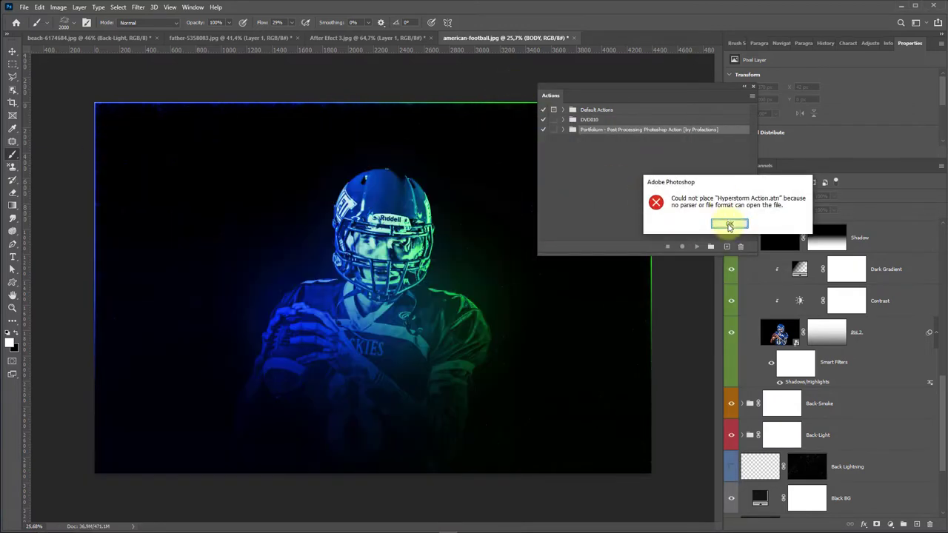
{"action": "left_click", "coordinate": [730, 226]}
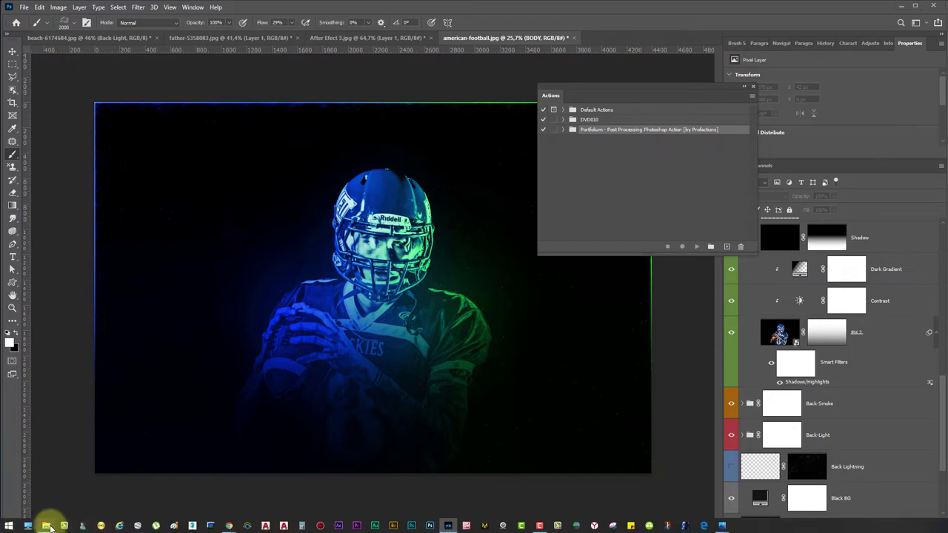
Drag Hyperstorm Action.atn into the Actions panel, then delete the Hyperstorm Action set again.
{"action": "left_click", "coordinate": [45, 526]}
{"action": "left_click_drag", "start_coordinate": [361, 256], "coordinate": [601, 172]}
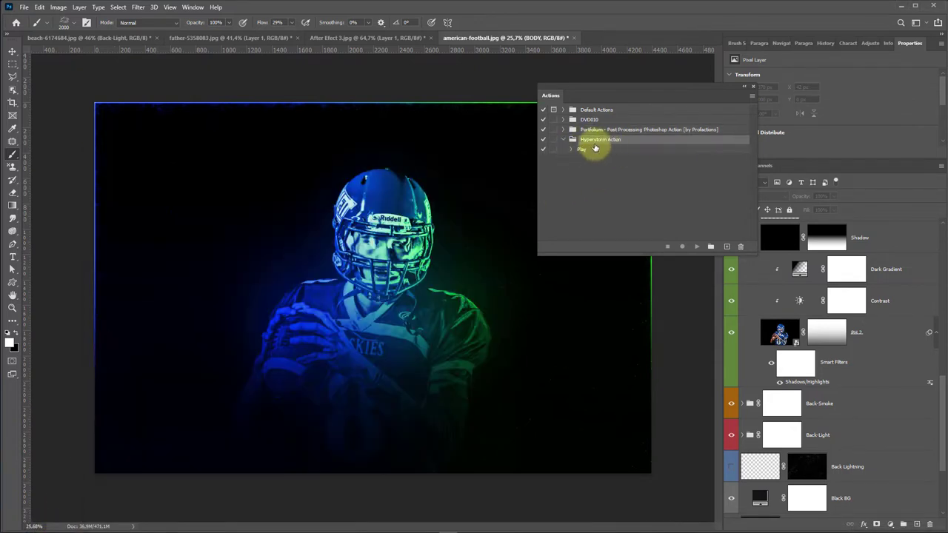
{"action": "left_click", "coordinate": [563, 139]}
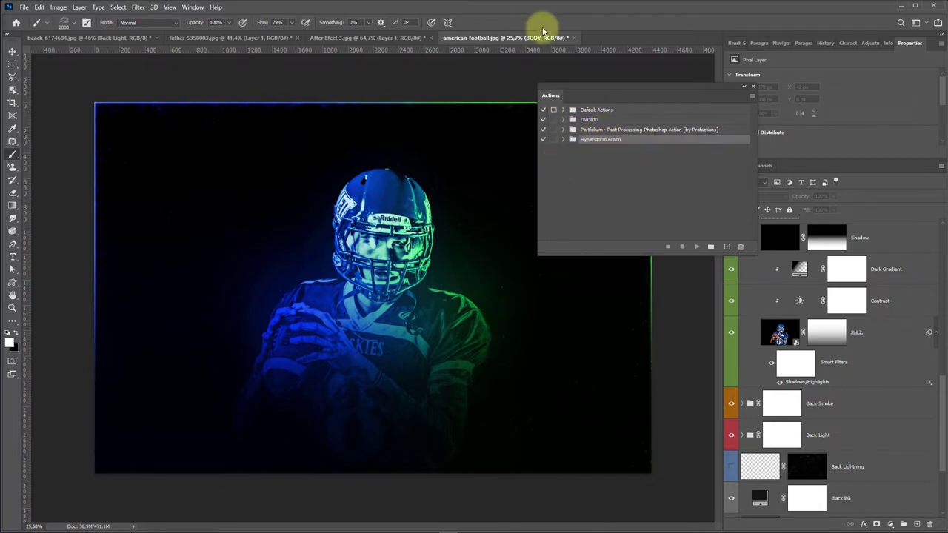
{"action": "left_click", "coordinate": [743, 246]}
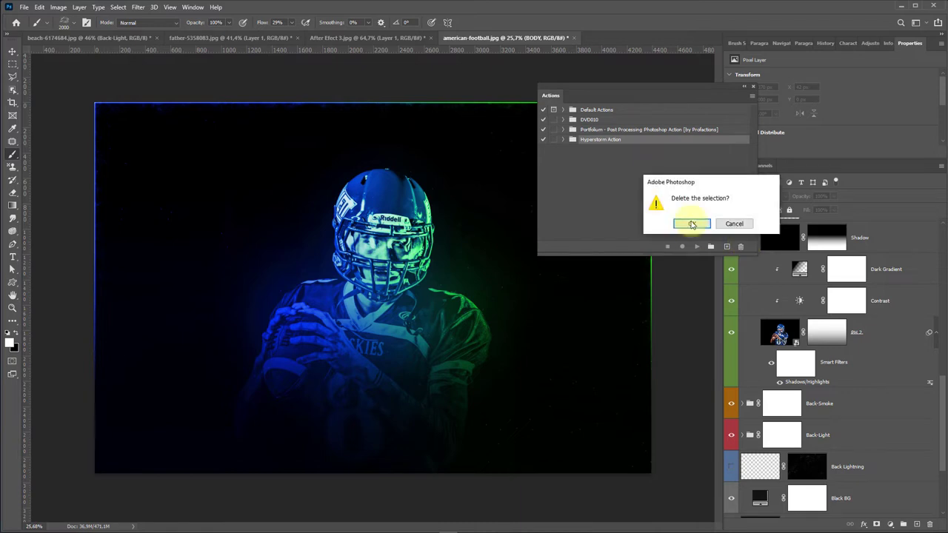
{"action": "left_click", "coordinate": [691, 223]}
Load Hyperstorm Action.atn through File > Open to add its action set.
{"action": "left_click", "coordinate": [24, 7]}
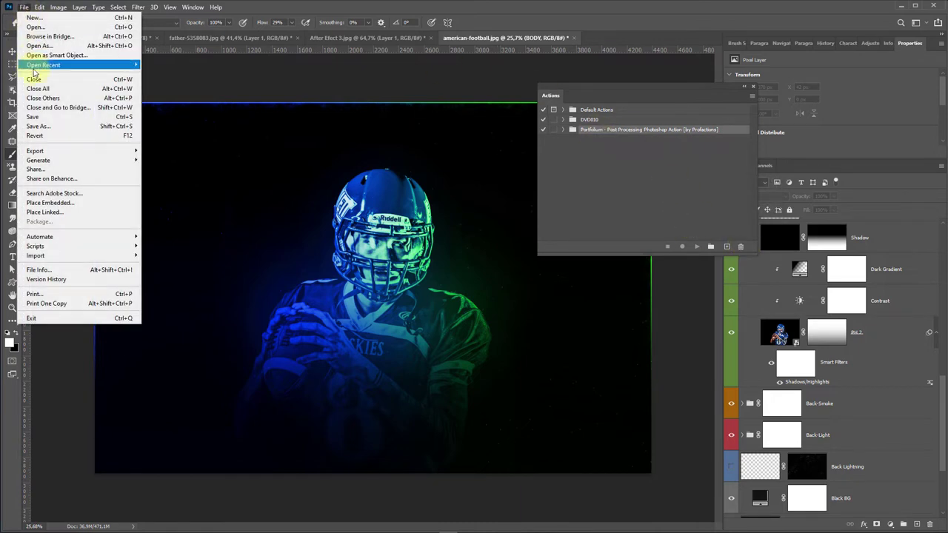
{"action": "left_click", "coordinate": [35, 27]}
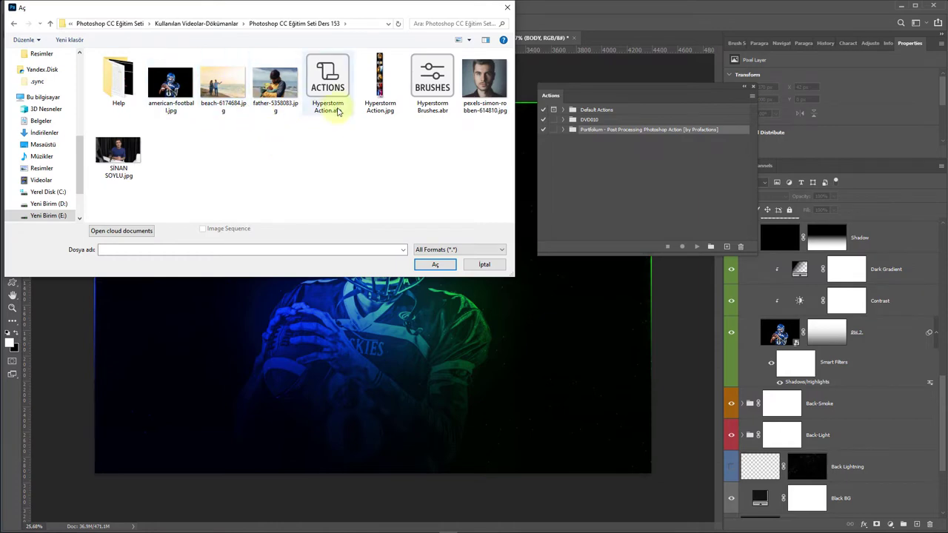
{"action": "left_click", "coordinate": [331, 90]}
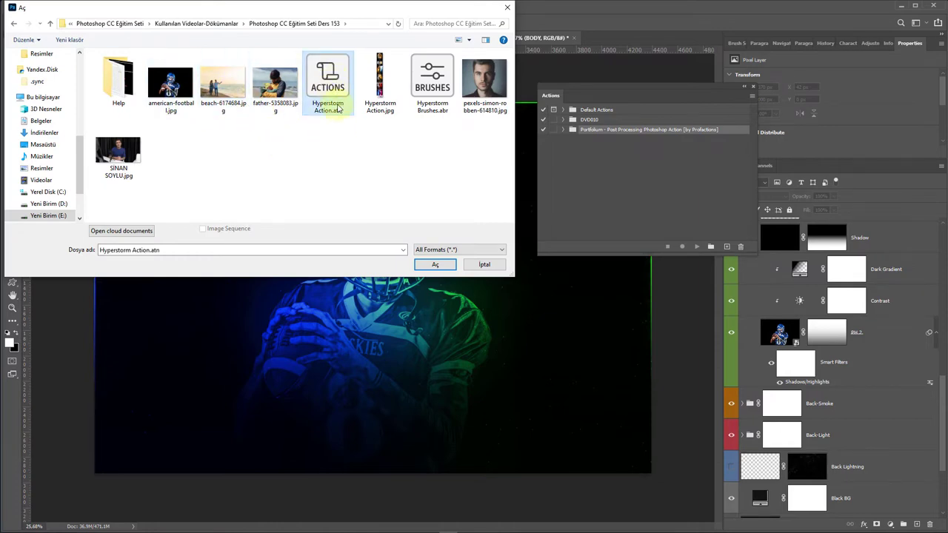
{"action": "left_click", "coordinate": [435, 264]}
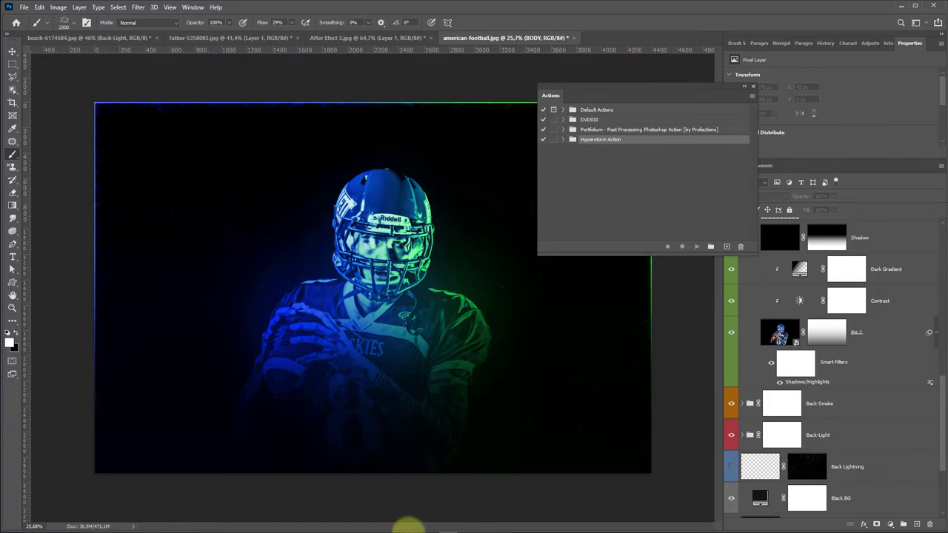
{"action": "mouse_move", "coordinate": [409, 528]}
{"action": "left_click", "coordinate": [46, 526]}
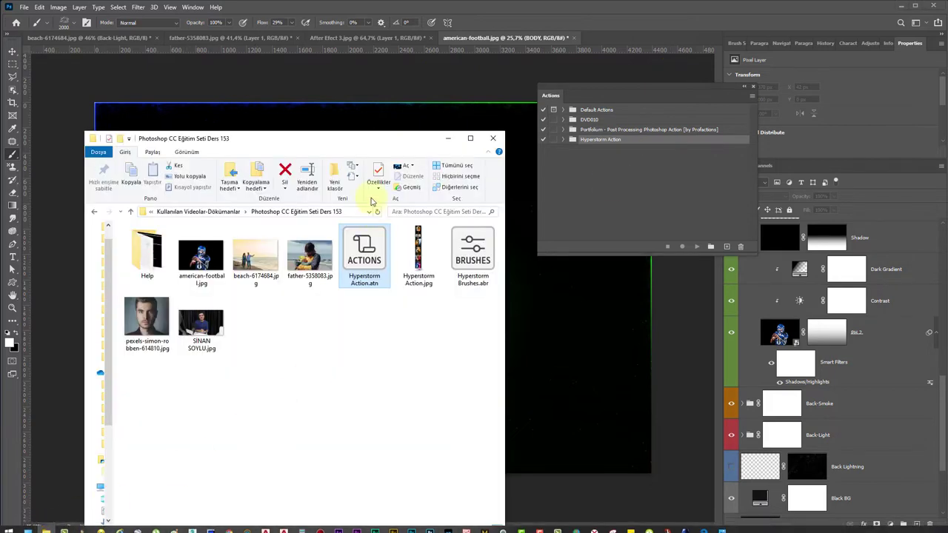
{"action": "left_click_drag", "start_coordinate": [370, 138], "coordinate": [406, 125]}
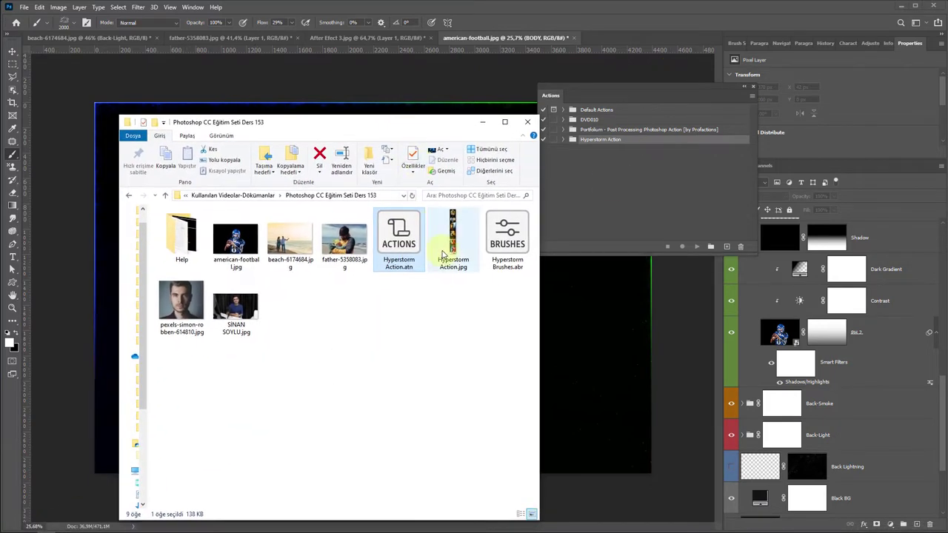
{"action": "left_click", "coordinate": [505, 266]}
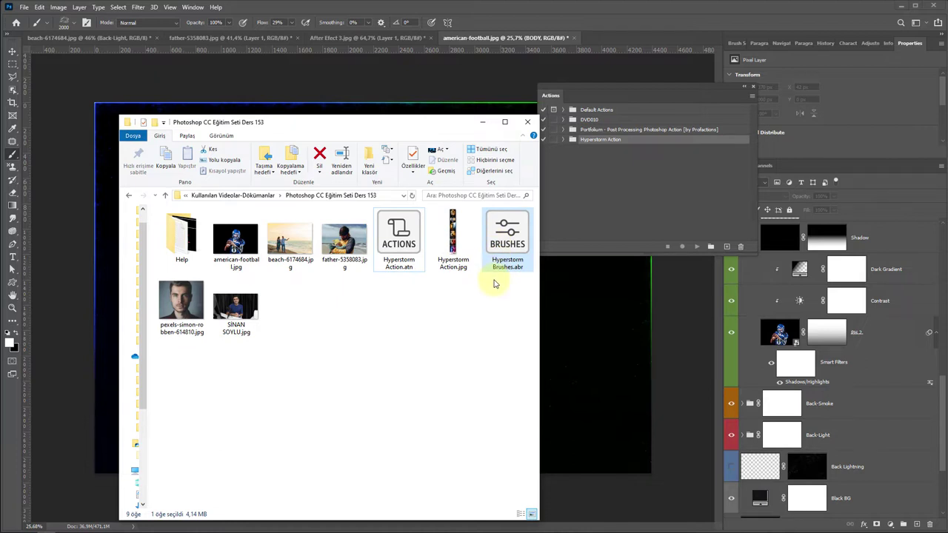
{"action": "left_click", "coordinate": [405, 250]}
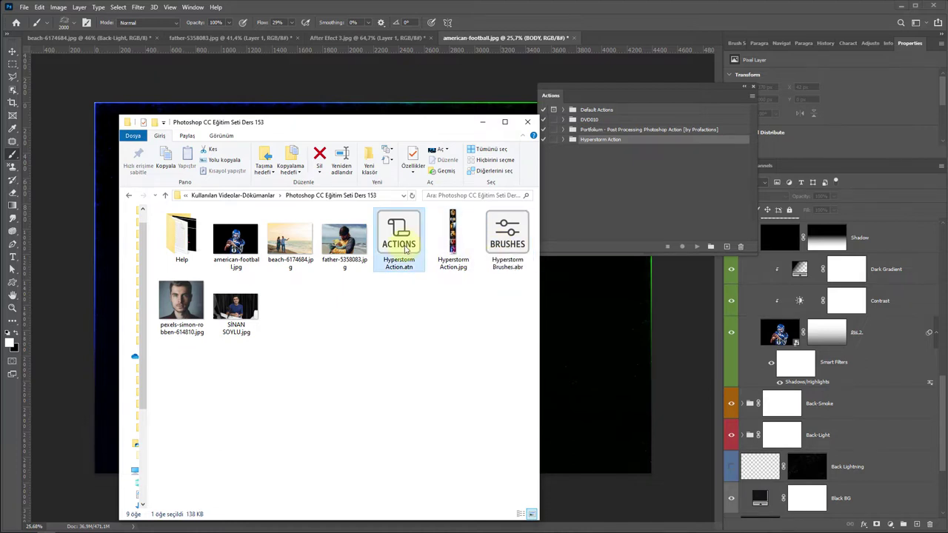
{"action": "left_click", "coordinate": [479, 124]}
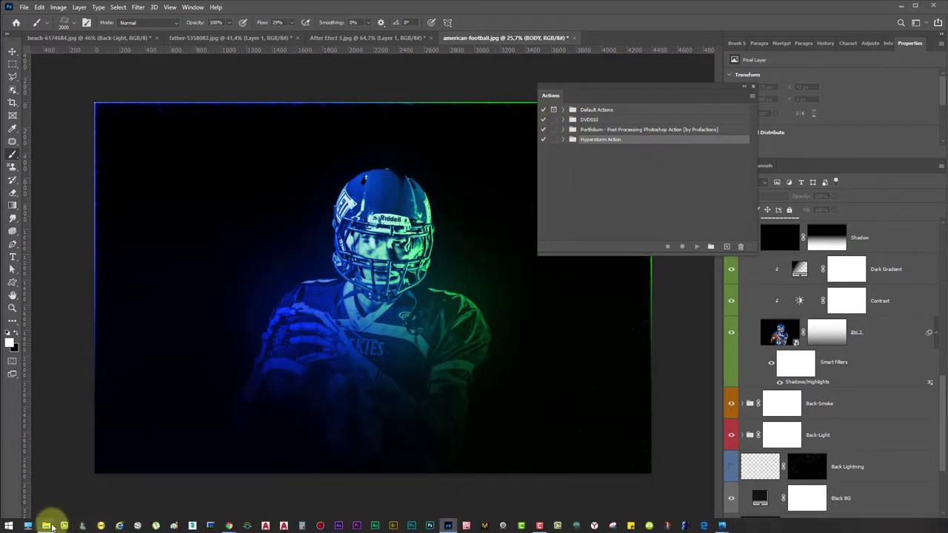
{"action": "left_click", "coordinate": [46, 526]}
Open pexels-simon-robben-614810.jpg by dragging it in and move the Actions panel to the lower right.
{"action": "mouse_move", "coordinate": [182, 304]}
{"action": "left_mouse_down"}
{"action": "mouse_move", "coordinate": [471, 103]}
{"action": "mouse_move", "coordinate": [598, 35]}
{"action": "left_mouse_up"}
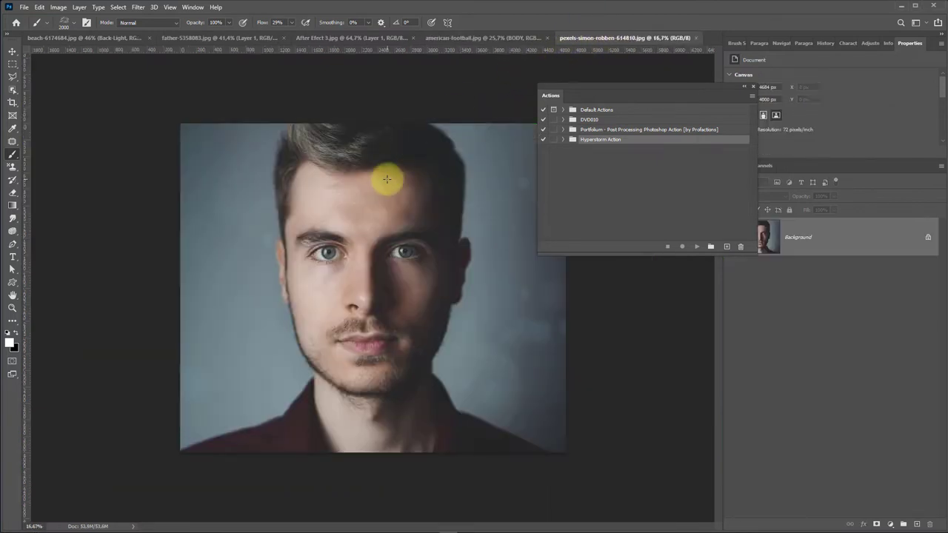
{"action": "mouse_move", "coordinate": [601, 92]}
{"action": "left_mouse_down"}
{"action": "mouse_move", "coordinate": [631, 289]}
{"action": "mouse_move", "coordinate": [651, 297]}
{"action": "left_mouse_up"}
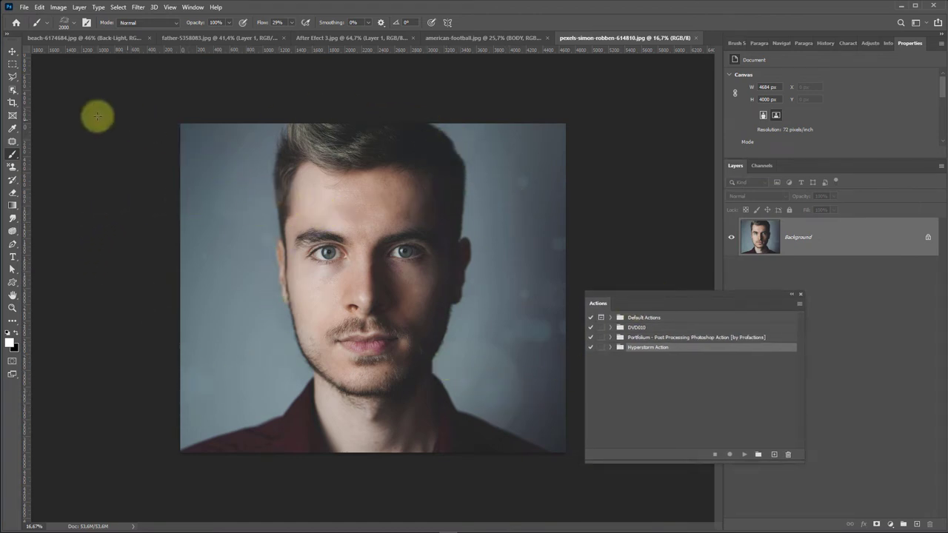
{"action": "left_click", "coordinate": [104, 39]}
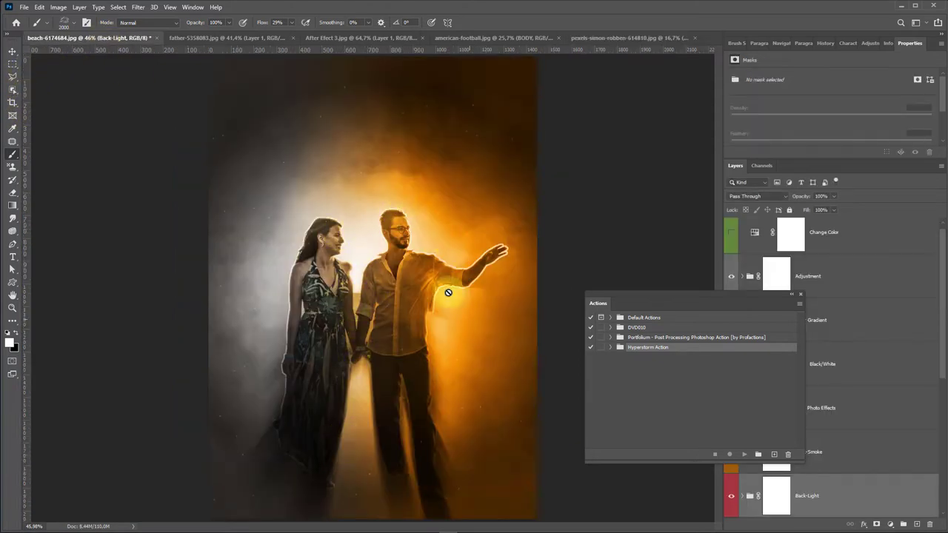
{"action": "left_click", "coordinate": [607, 38]}
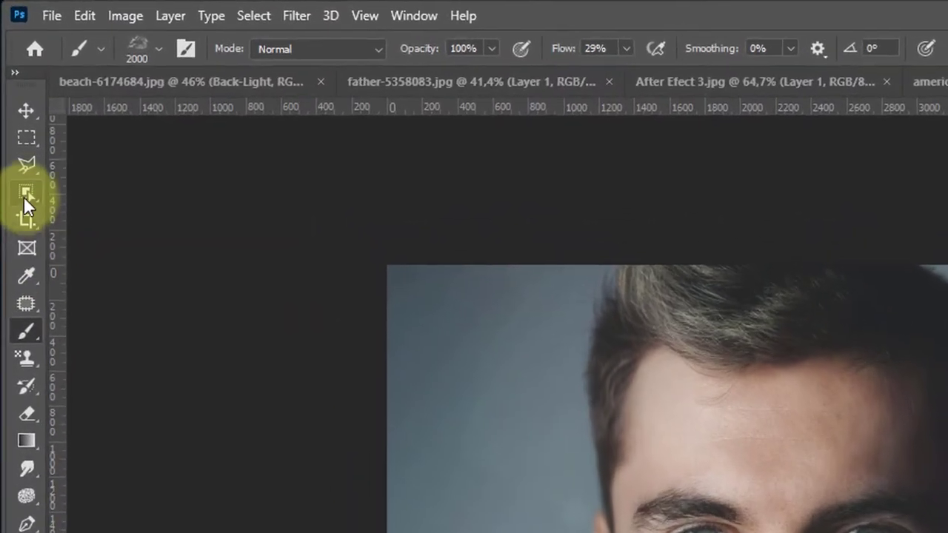
{"action": "left_click", "coordinate": [17, 101]}
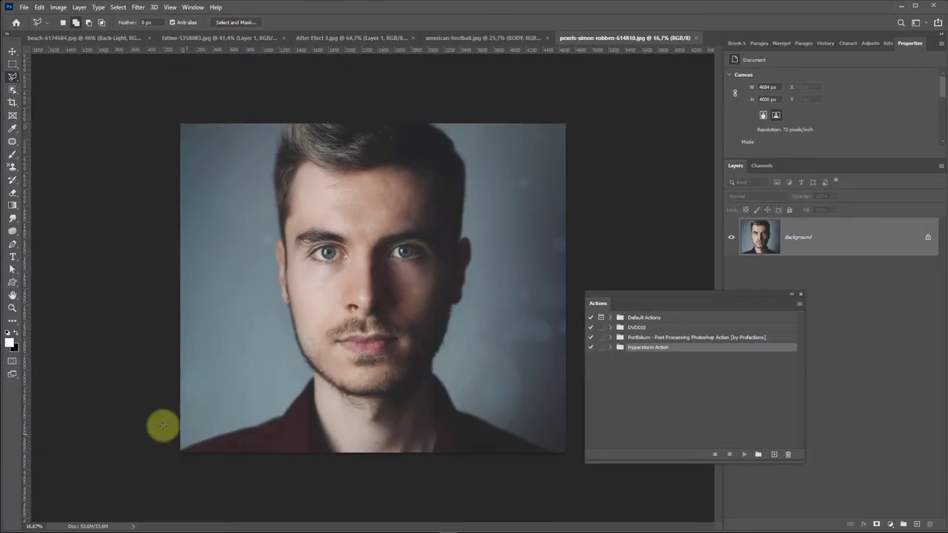
Start a Polygonal Lasso outline along the jaw and chin, then cancel it.
{"action": "left_click", "coordinate": [12, 245]}
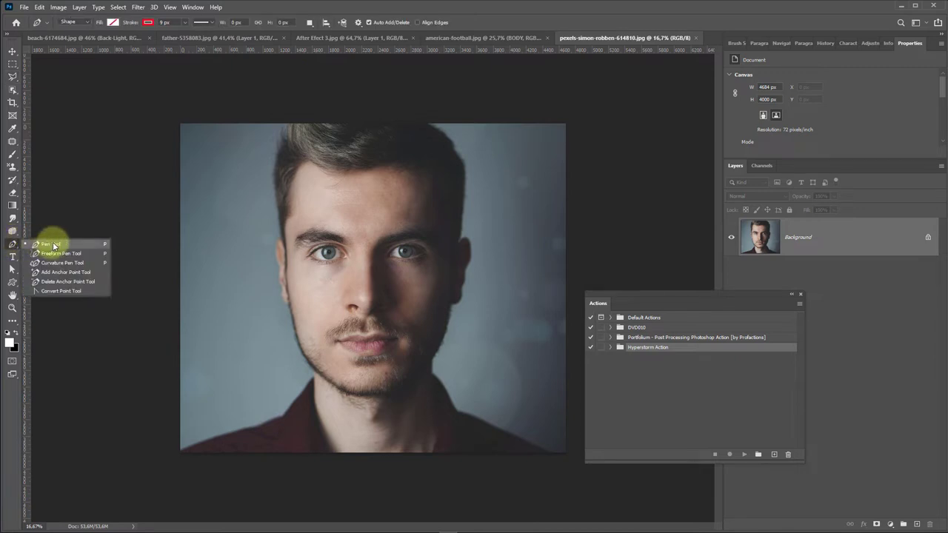
{"action": "left_click", "coordinate": [54, 245]}
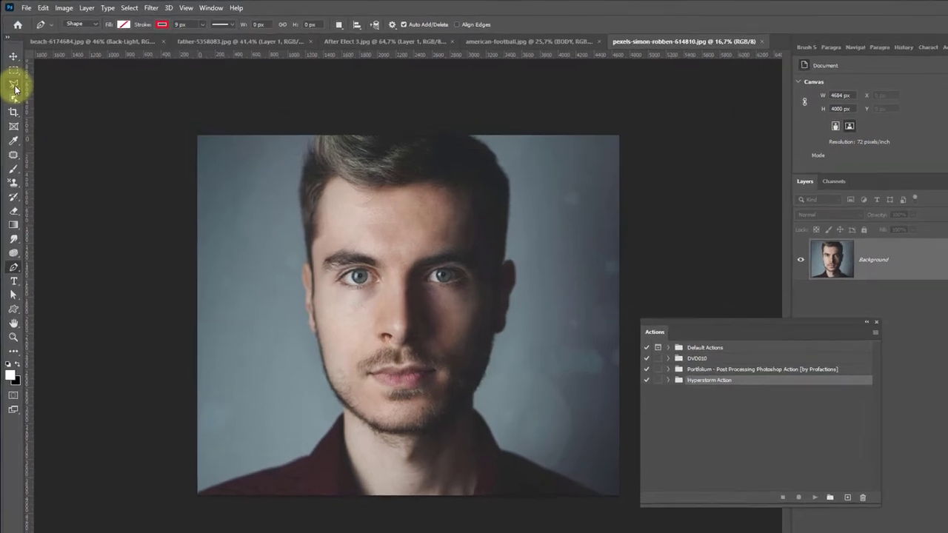
{"action": "left_click", "coordinate": [13, 77]}
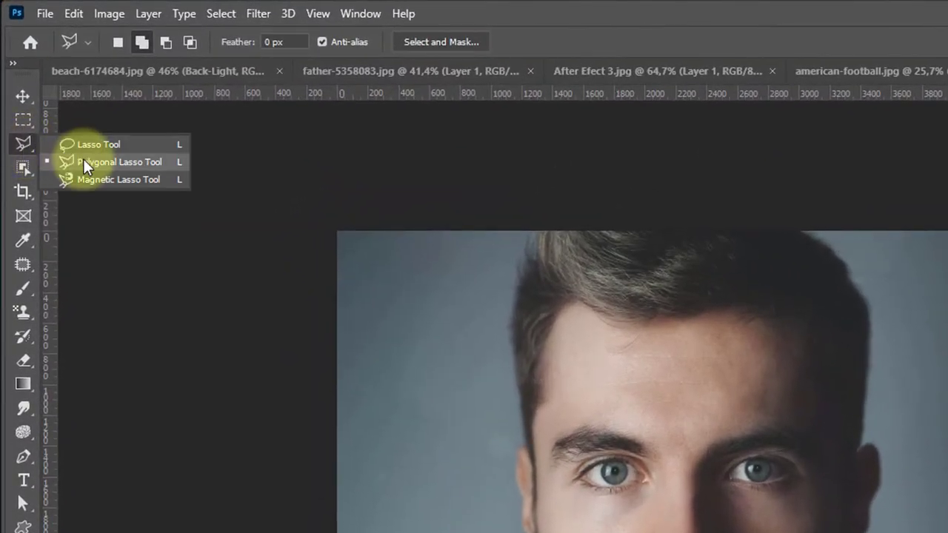
{"action": "left_click", "coordinate": [83, 158]}
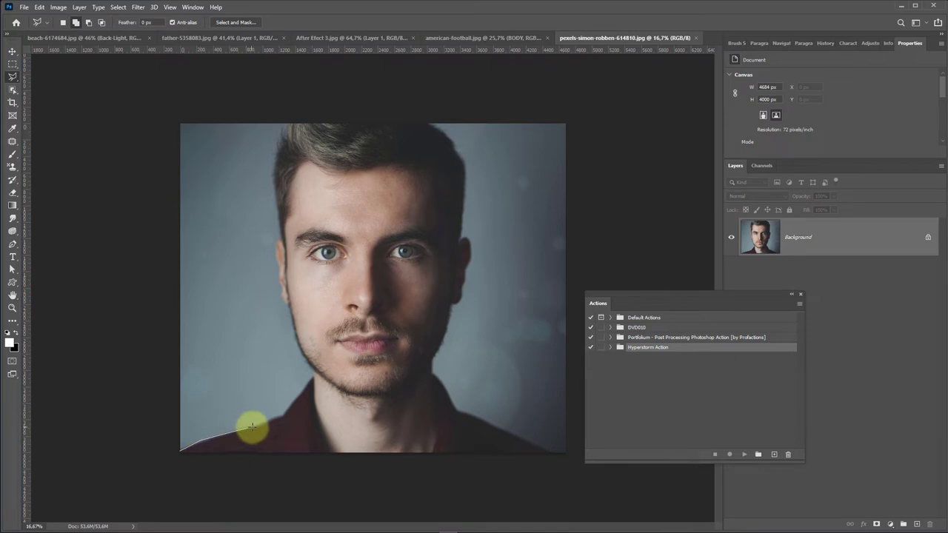
{"action": "left_click", "coordinate": [305, 362]}
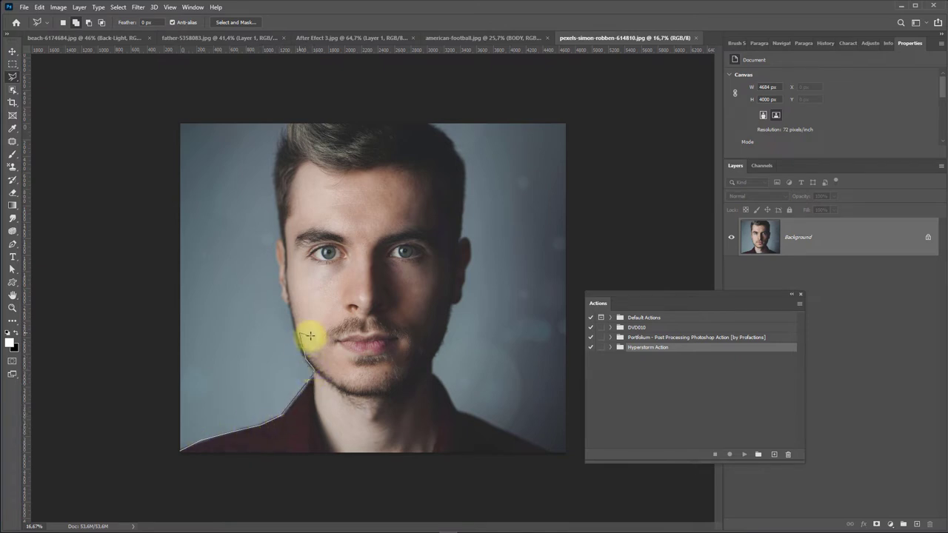
{"action": "left_click", "coordinate": [309, 339]}
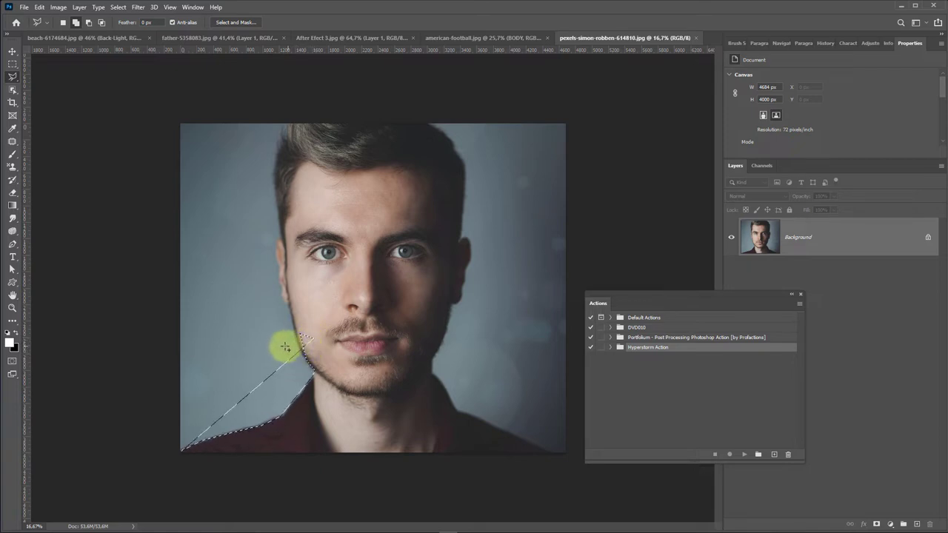
{"action": "key", "text": "Escape"}
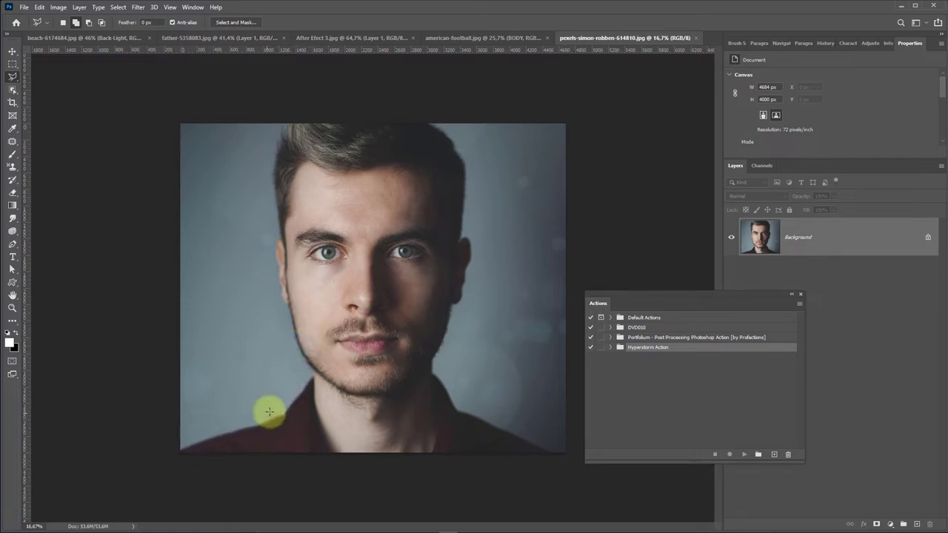
Switch to the Object Selection Tool from the selection tool flyout.
{"action": "right_click", "coordinate": [12, 79]}
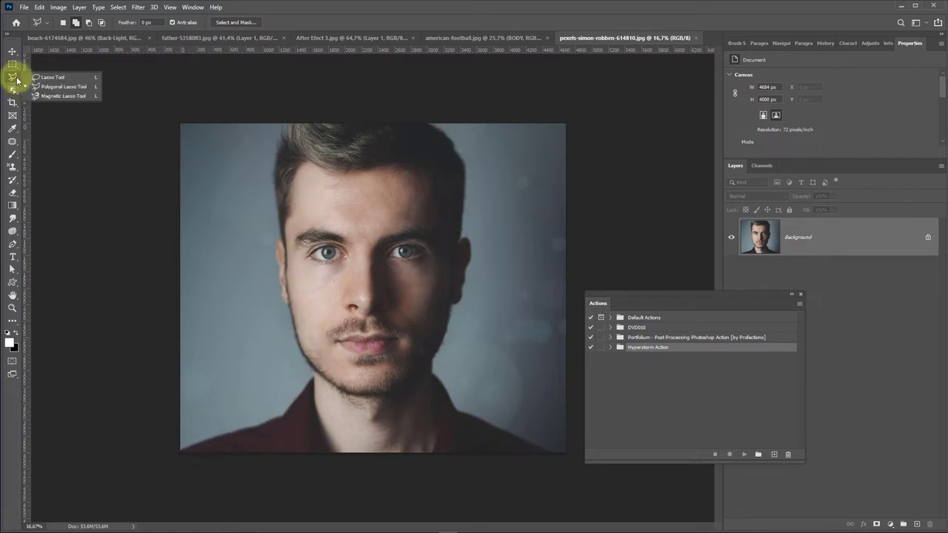
{"action": "left_click", "coordinate": [12, 79]}
{"action": "left_click", "coordinate": [14, 90]}
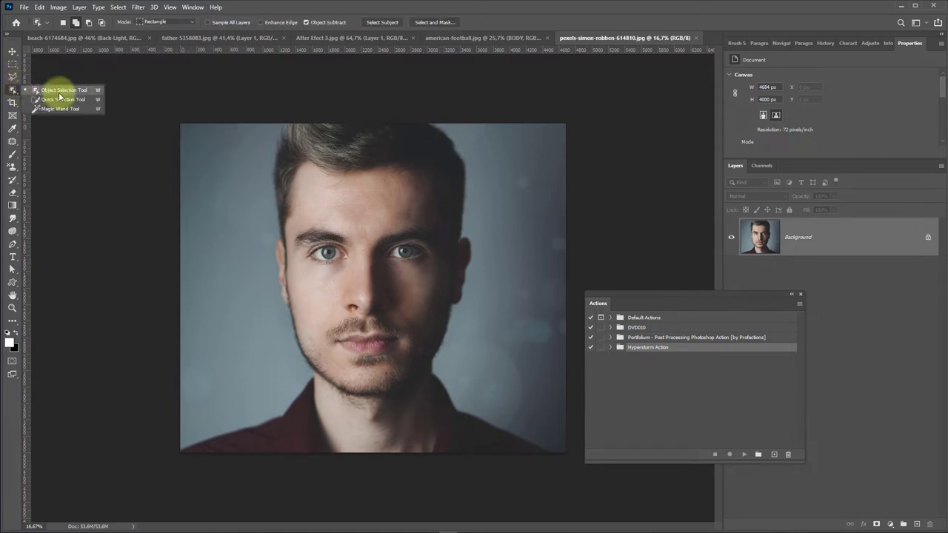
{"action": "left_click", "coordinate": [140, 117]}
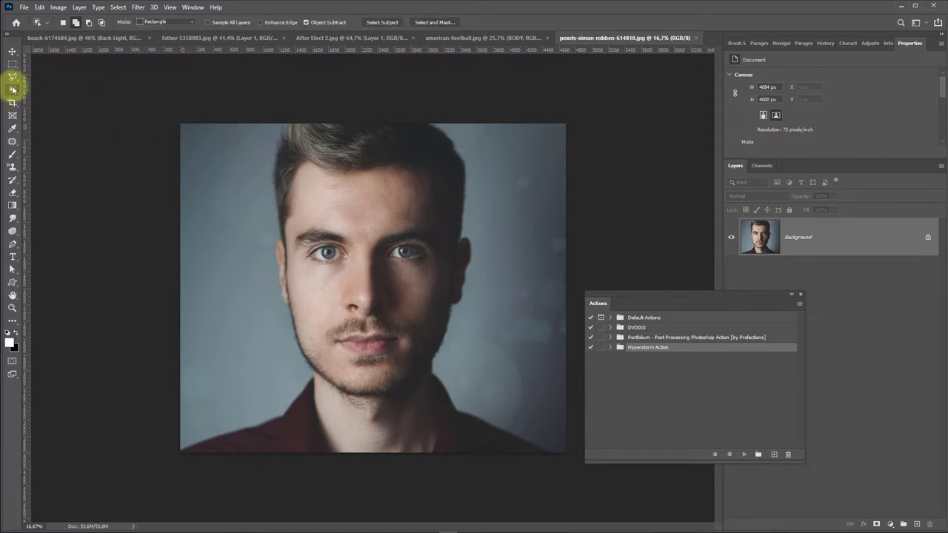
{"action": "right_click", "coordinate": [13, 90]}
Box the man with the Object Selection Tool to auto-select his head and shoulders.
{"action": "left_click", "coordinate": [34, 89]}
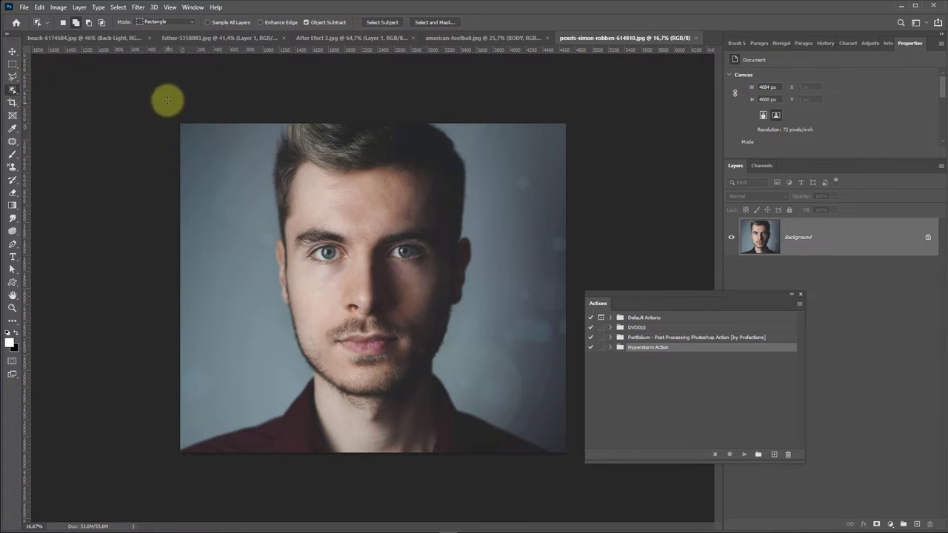
{"action": "mouse_move", "coordinate": [168, 99]}
{"action": "left_mouse_down"}
{"action": "mouse_move", "coordinate": [582, 482]}
{"action": "mouse_move", "coordinate": [572, 480]}
{"action": "left_mouse_up"}
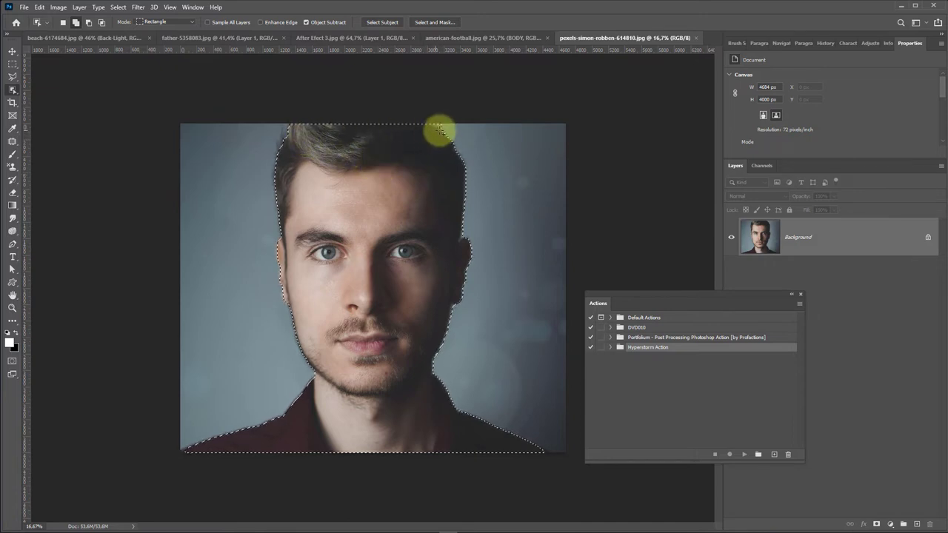
{"action": "left_click", "coordinate": [13, 77]}
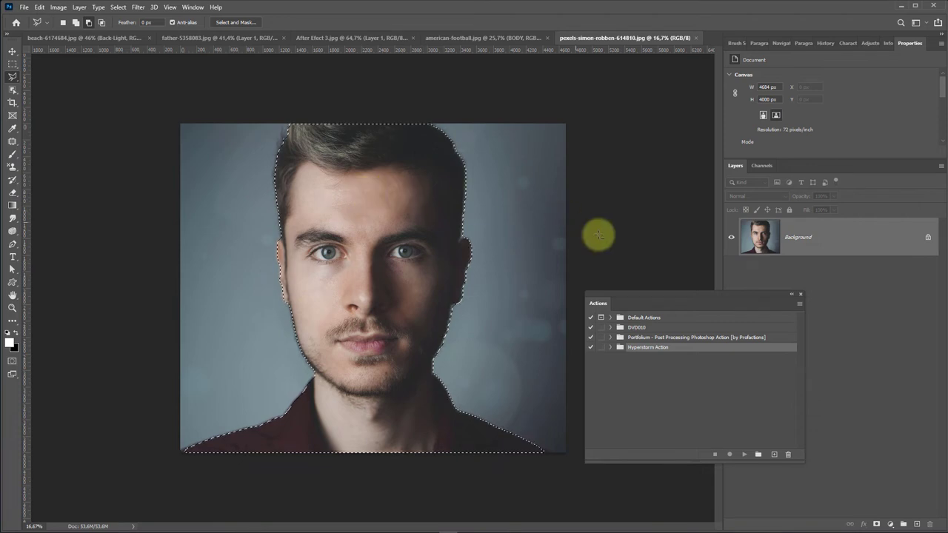
Dock the Actions panel with the Properties tabs above a taller Layers panel.
{"action": "left_click_drag", "start_coordinate": [662, 299], "coordinate": [715, 59]}
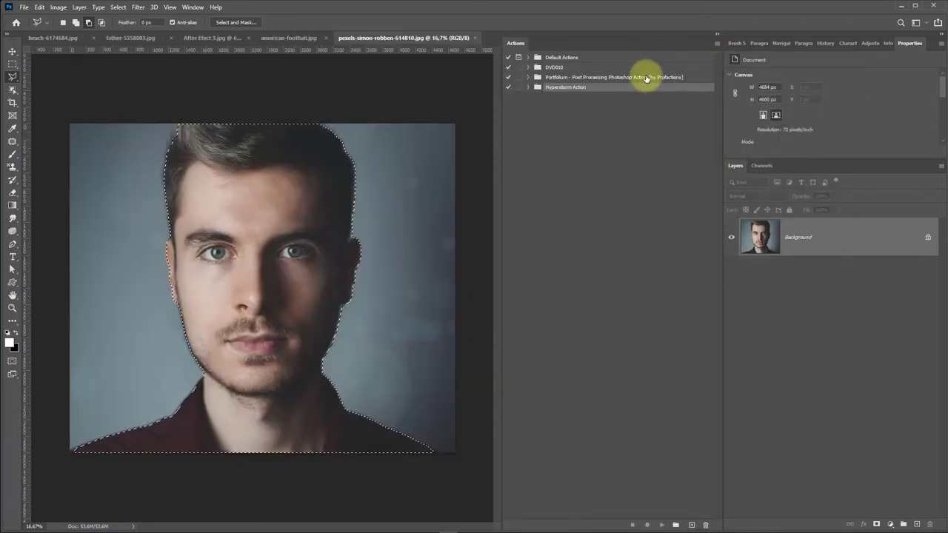
{"action": "left_click_drag", "start_coordinate": [520, 47], "coordinate": [753, 42]}
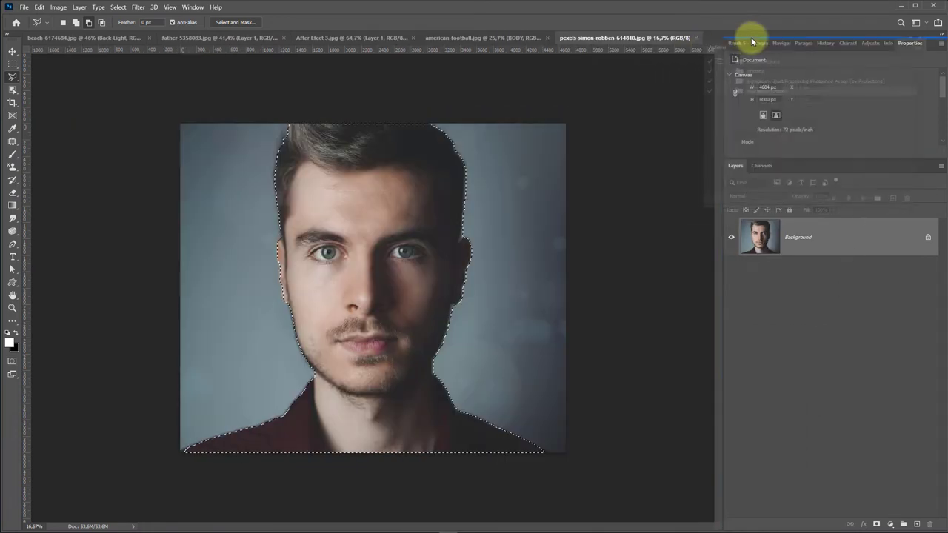
{"action": "left_click_drag", "start_coordinate": [737, 42], "coordinate": [883, 207]}
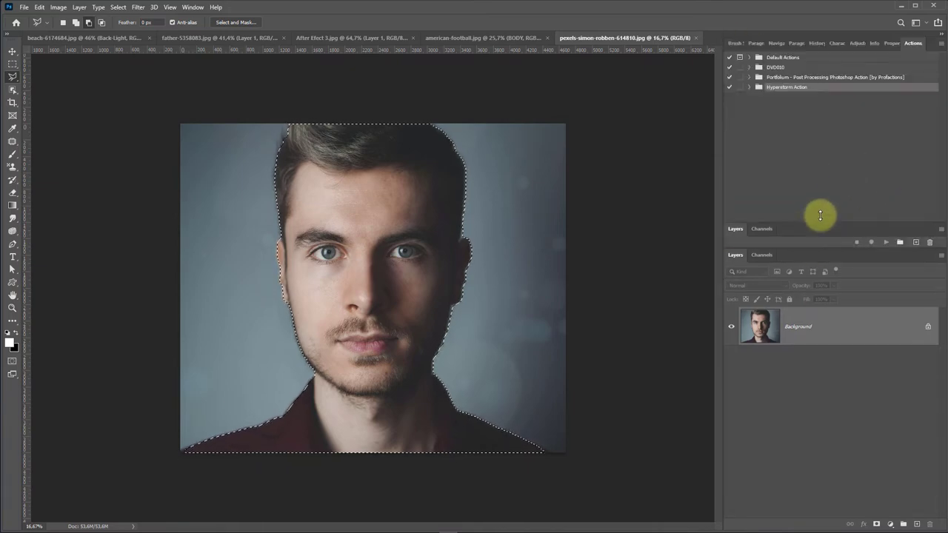
{"action": "left_click_drag", "start_coordinate": [817, 284], "coordinate": [822, 173]}
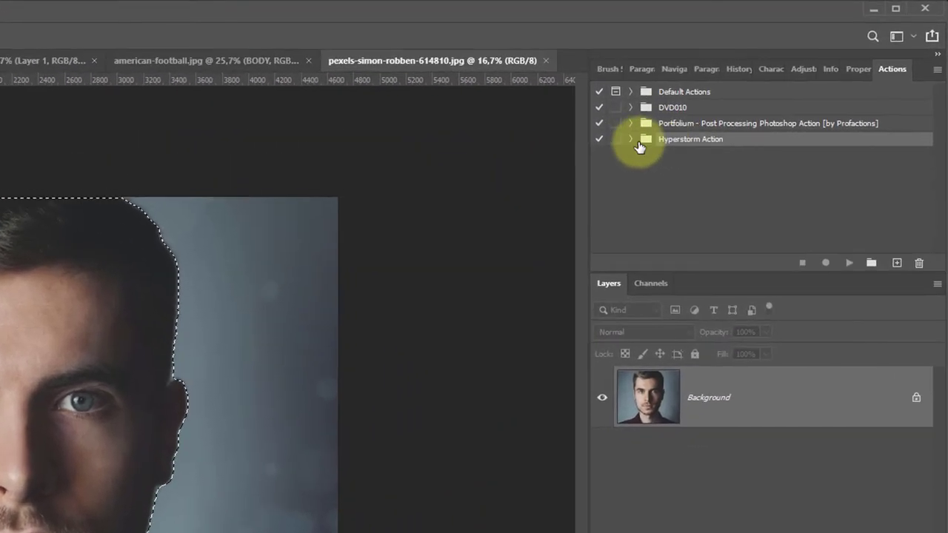
Run the Play action from the Hyperstorm Action set on the portrait.
{"action": "left_click", "coordinate": [631, 139]}
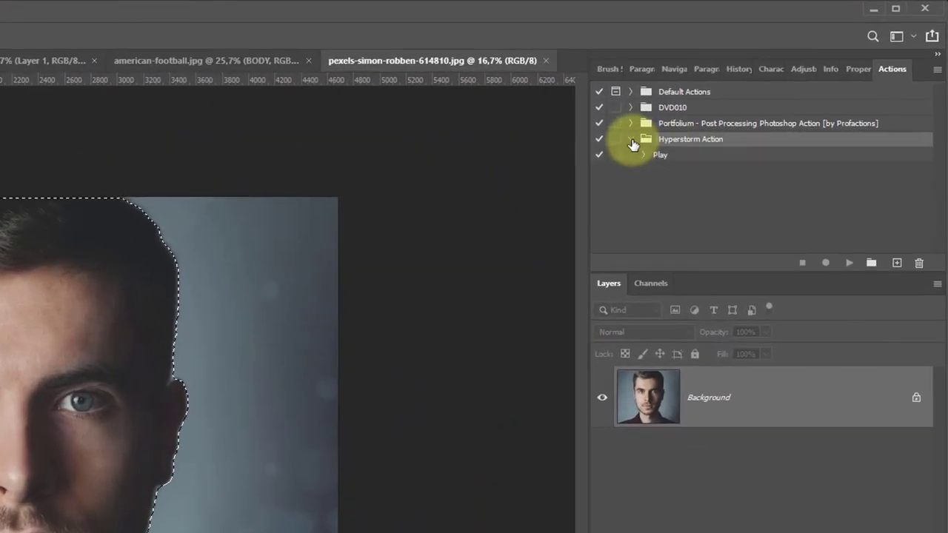
{"action": "left_click", "coordinate": [665, 157]}
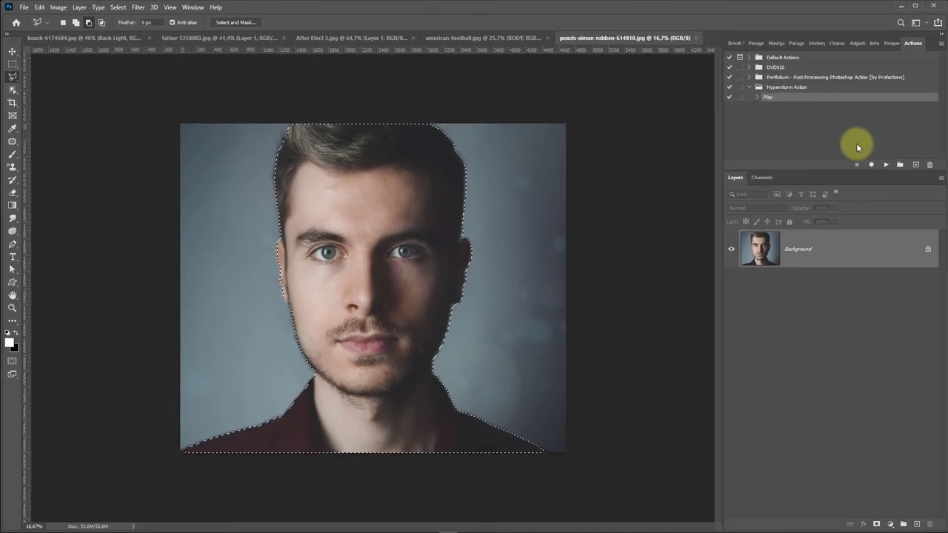
{"action": "left_click", "coordinate": [885, 165]}
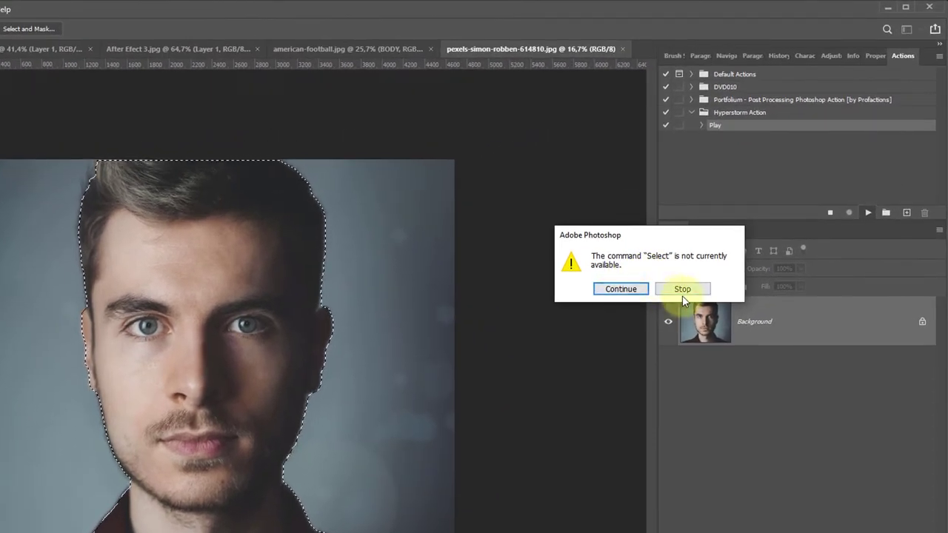
Stop the action and expand Play to inspect its Purge and Select layer "BODY" steps.
{"action": "left_click", "coordinate": [682, 289]}
{"action": "left_click", "coordinate": [701, 126]}
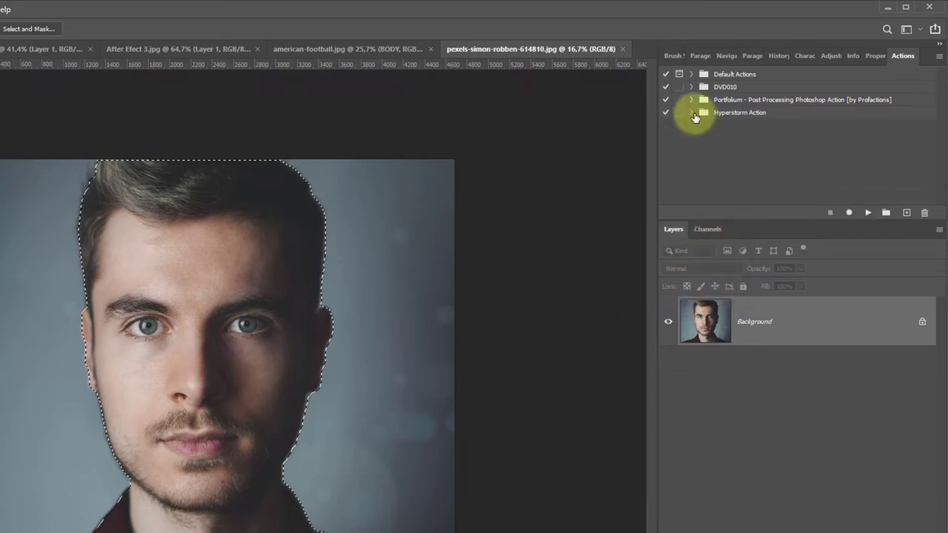
{"action": "left_click", "coordinate": [692, 113]}
{"action": "left_click", "coordinate": [701, 126]}
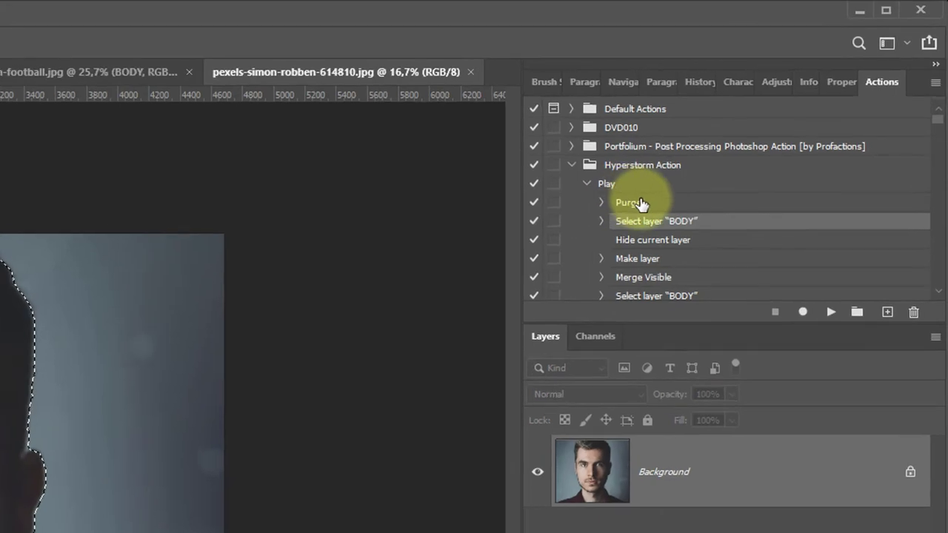
{"action": "left_click", "coordinate": [756, 141]}
{"action": "left_click", "coordinate": [609, 222]}
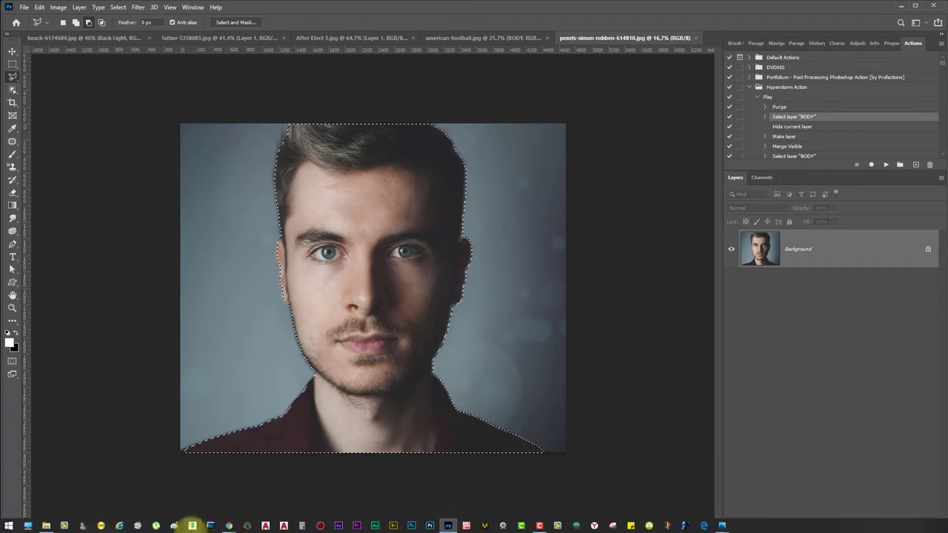
{"action": "left_click", "coordinate": [53, 527]}
{"action": "double_click", "coordinate": [174, 230]}
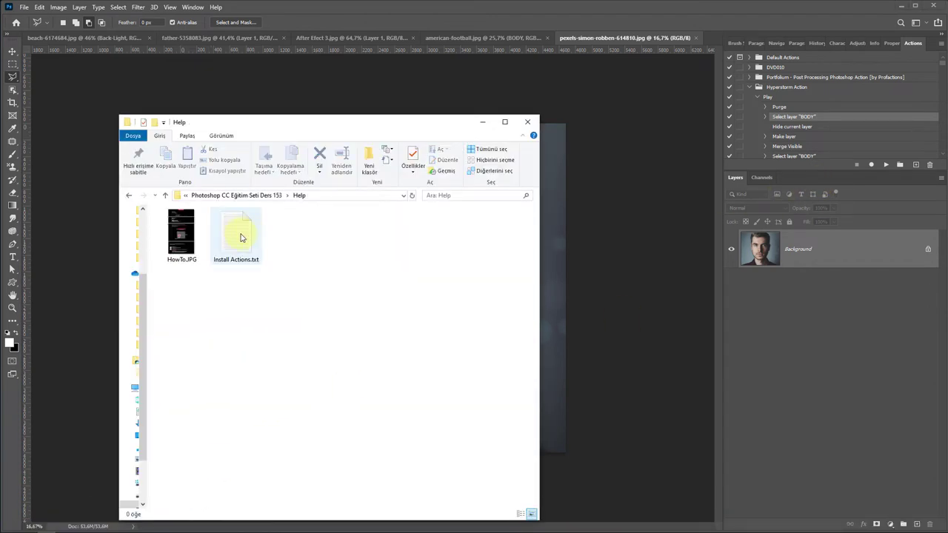
{"action": "left_click", "coordinate": [182, 237]}
{"action": "double_click", "coordinate": [188, 238]}
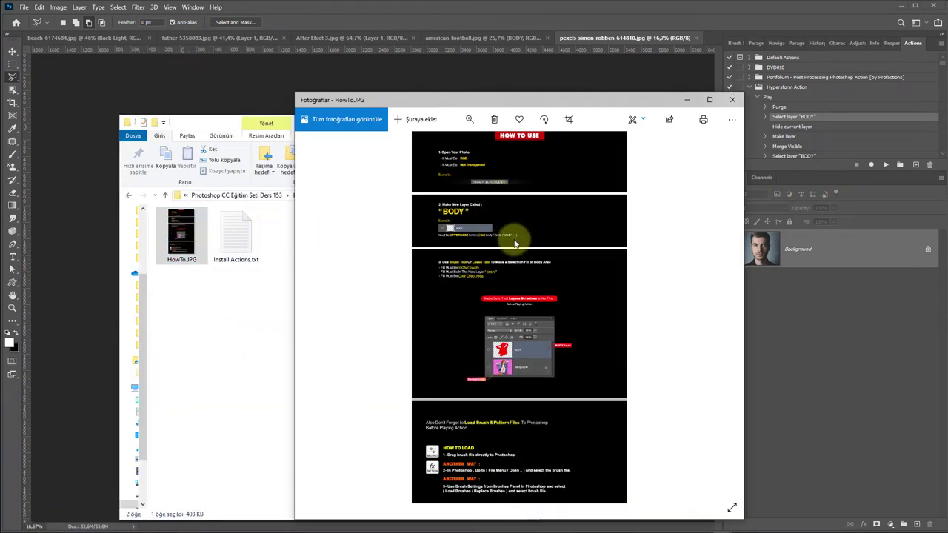
{"action": "left_click_drag", "start_coordinate": [743, 279], "coordinate": [842, 275]}
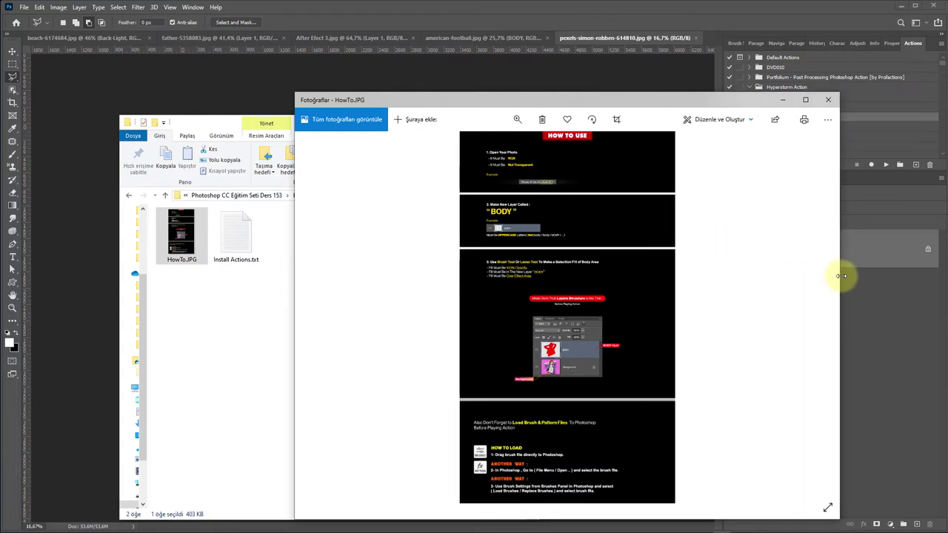
{"action": "scroll", "coordinate": [580, 323], "scroll_direction": "up", "scroll_amount": 3}
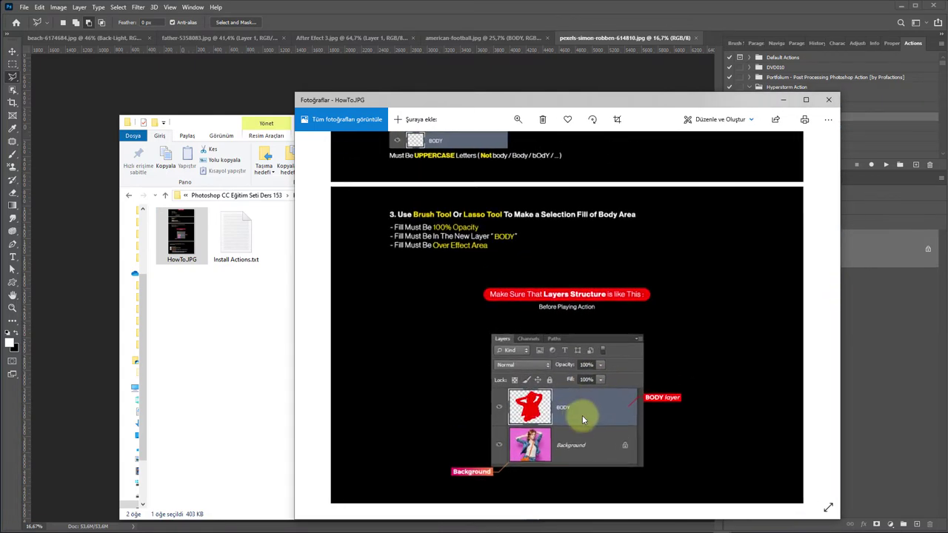
{"action": "scroll", "coordinate": [585, 386], "scroll_direction": "up", "scroll_amount": 2}
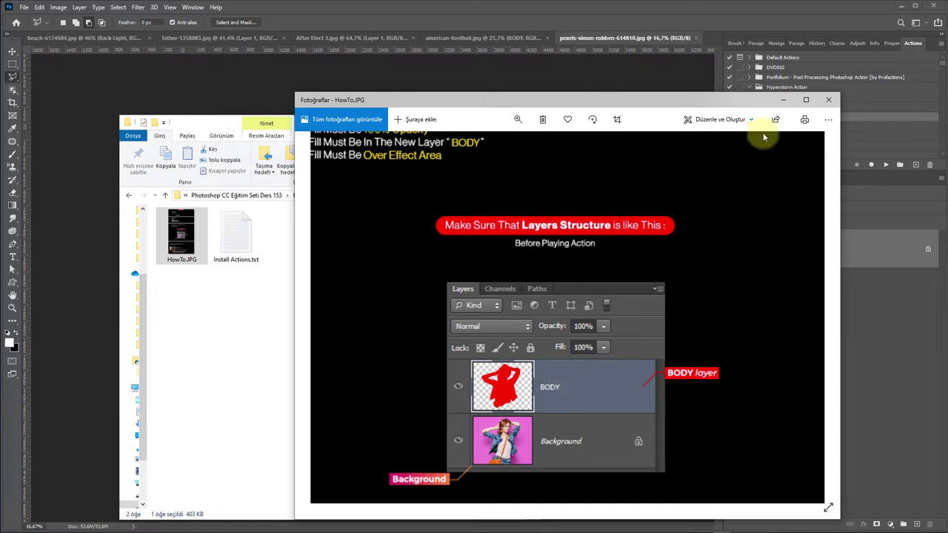
{"action": "left_click", "coordinate": [785, 90]}
{"action": "left_click", "coordinate": [805, 119]}
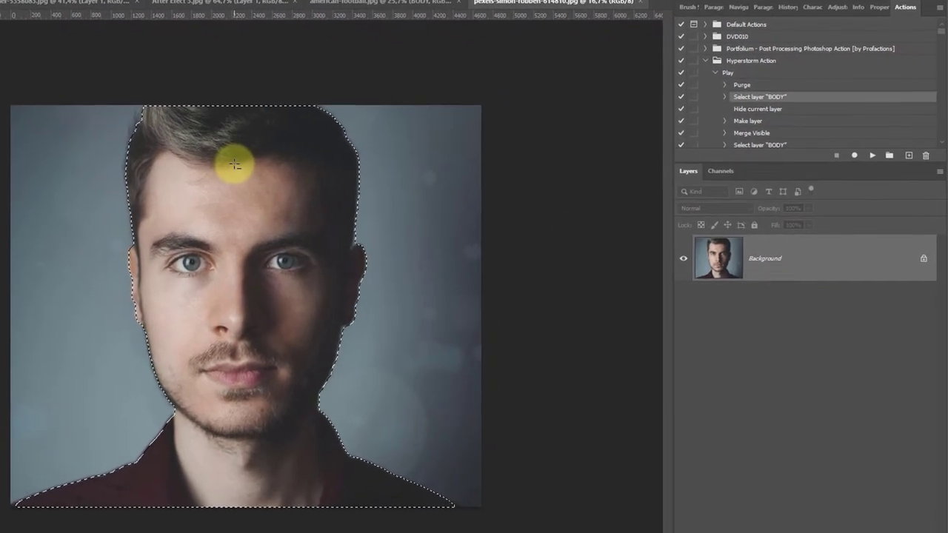
Duplicate the selected man onto a new layer with Ctrl+J, check it, and name it BODY.
{"action": "key", "text": "ctrl+j"}
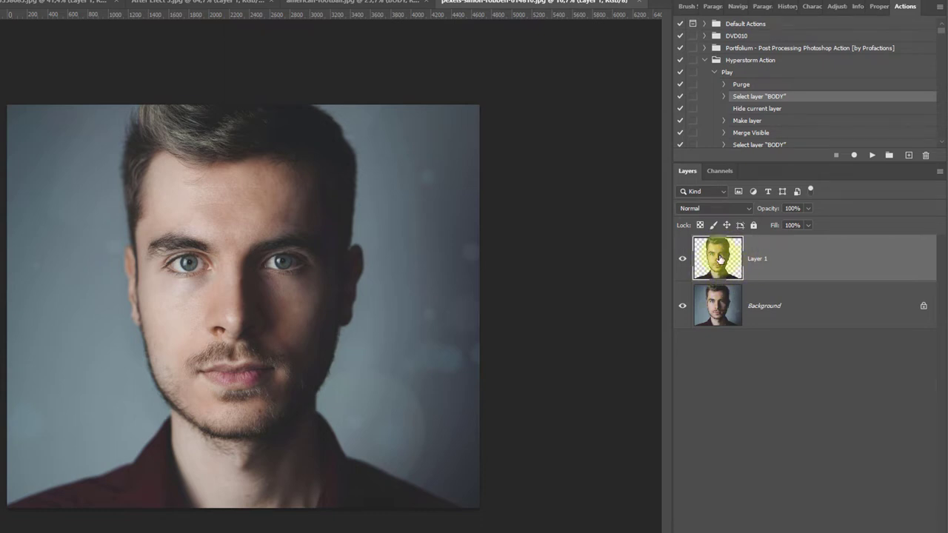
{"action": "left_click", "coordinate": [682, 305]}
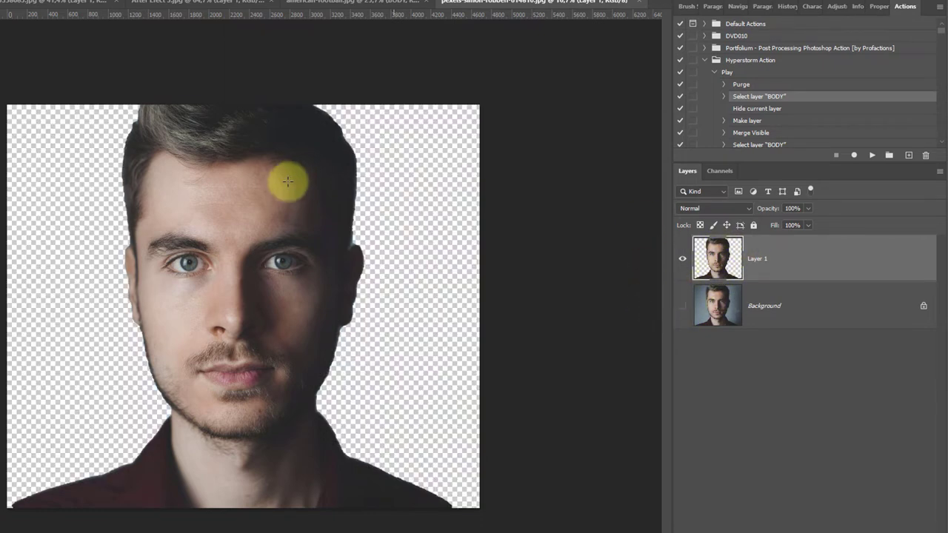
{"action": "left_click", "coordinate": [683, 305]}
{"action": "type", "text": "BODY"}
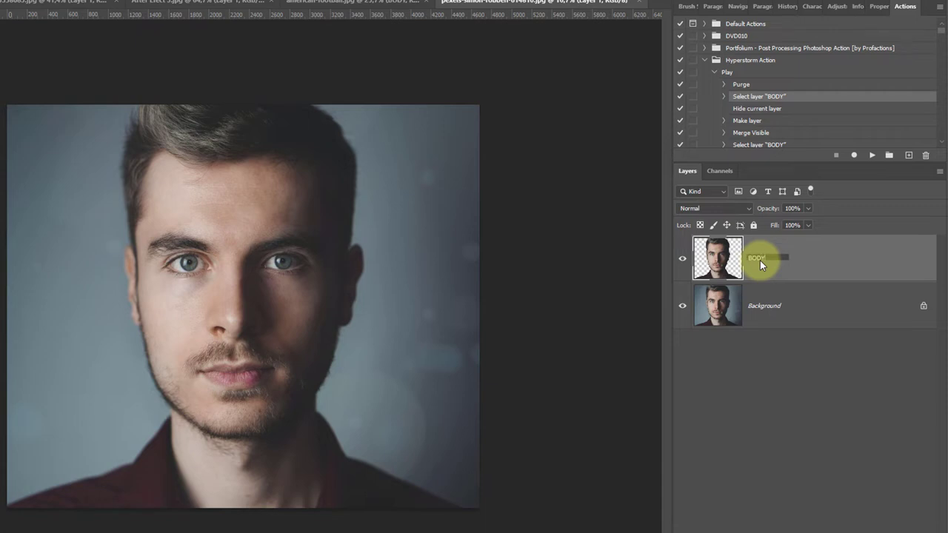
{"action": "key", "text": "Return"}
{"action": "left_click", "coordinate": [821, 313]}
{"action": "left_click", "coordinate": [804, 264]}
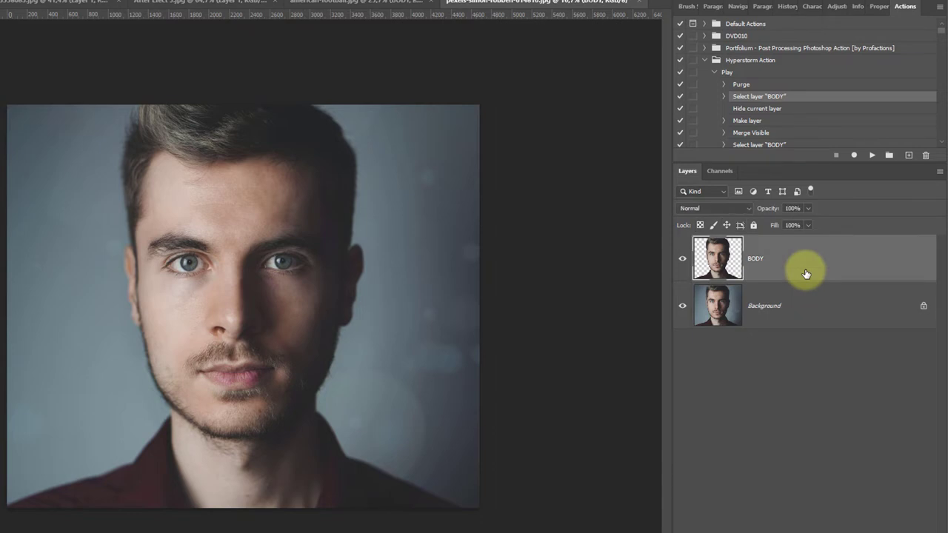
Run the Hyperstorm set's Play action to build the dark, orange-glow effect layers.
{"action": "left_click", "coordinate": [716, 72]}
{"action": "left_click", "coordinate": [720, 73]}
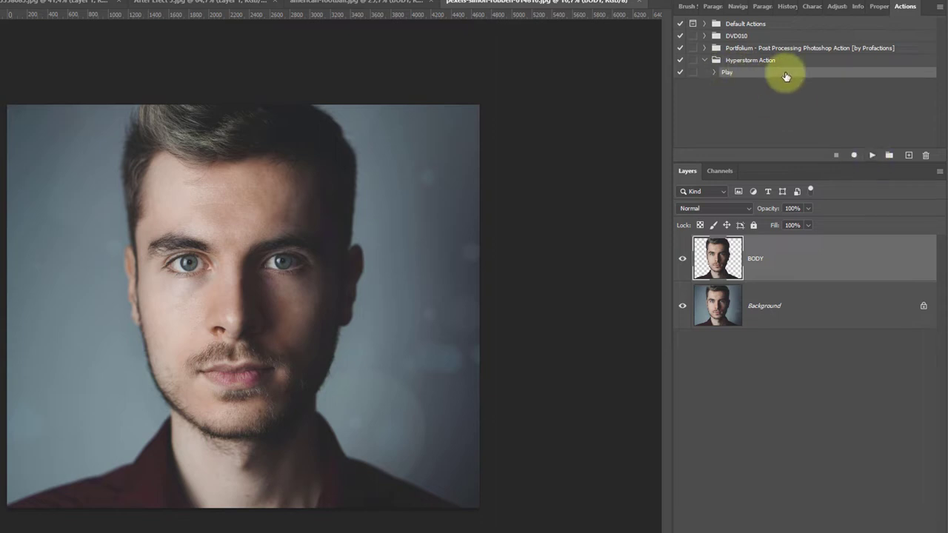
{"action": "left_click", "coordinate": [746, 61]}
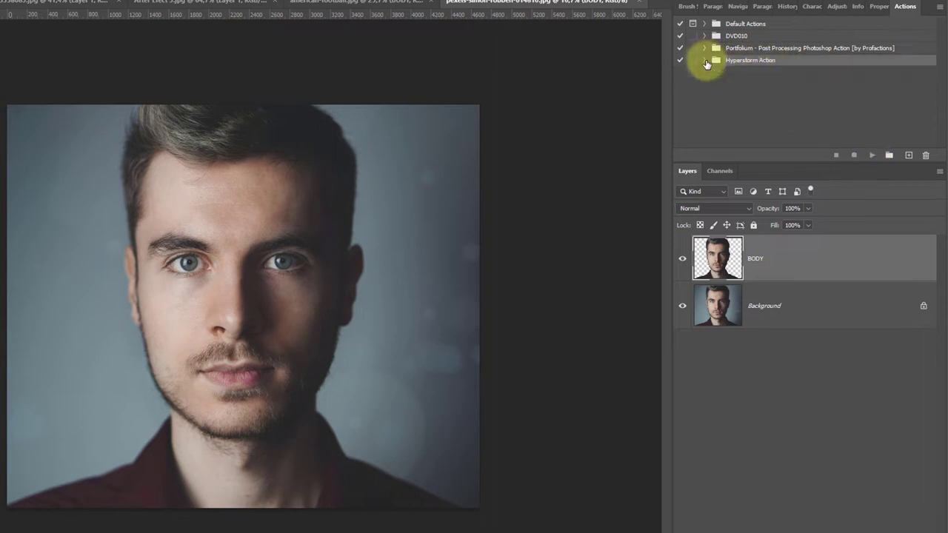
{"action": "left_click", "coordinate": [728, 72]}
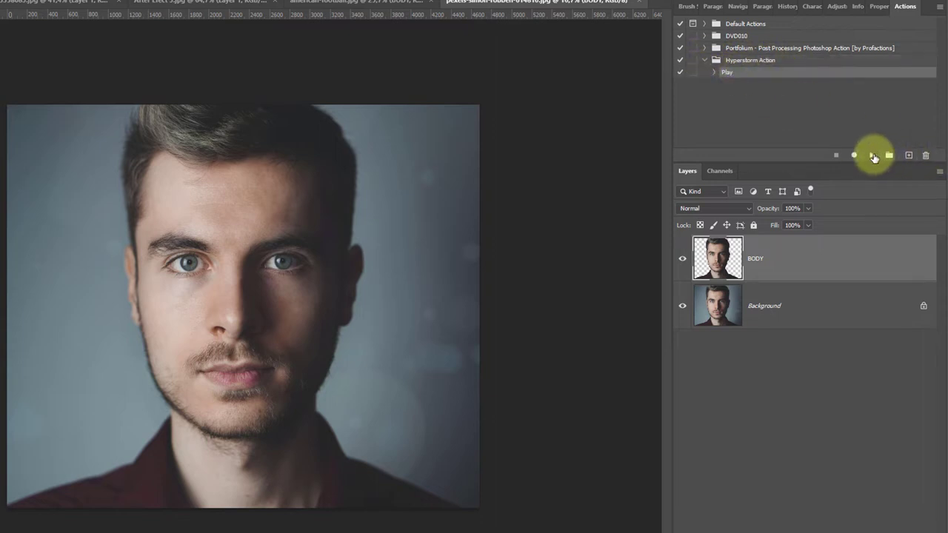
{"action": "left_click", "coordinate": [874, 156]}
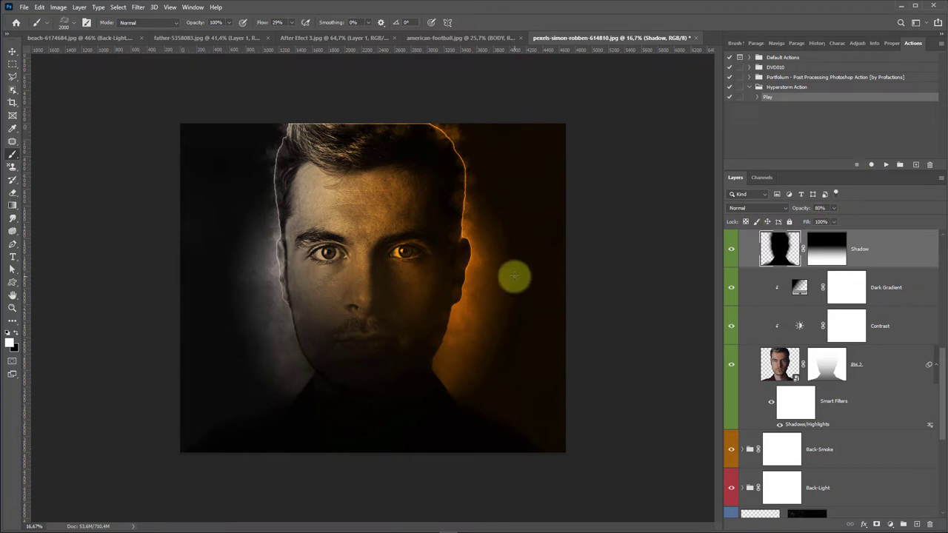
{"action": "left_click", "coordinate": [95, 38]}
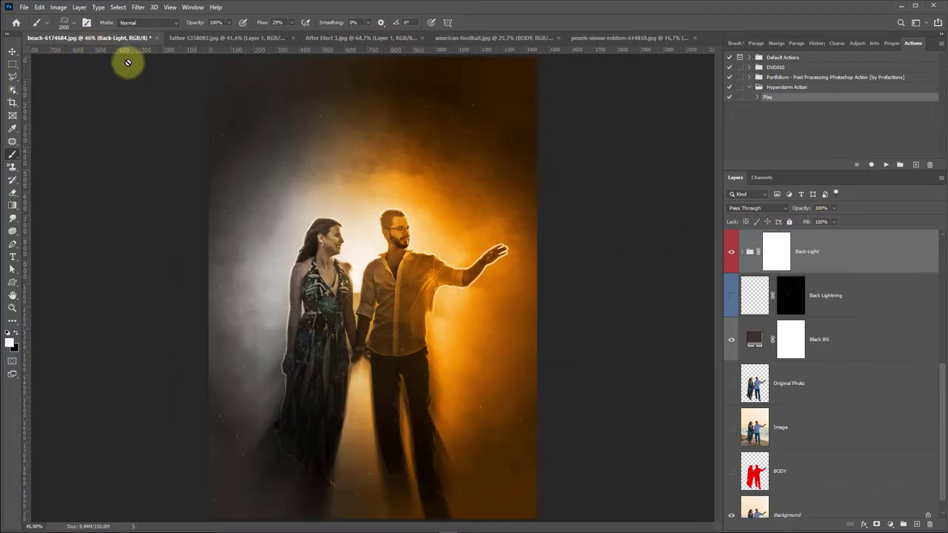
{"action": "left_click", "coordinate": [195, 38]}
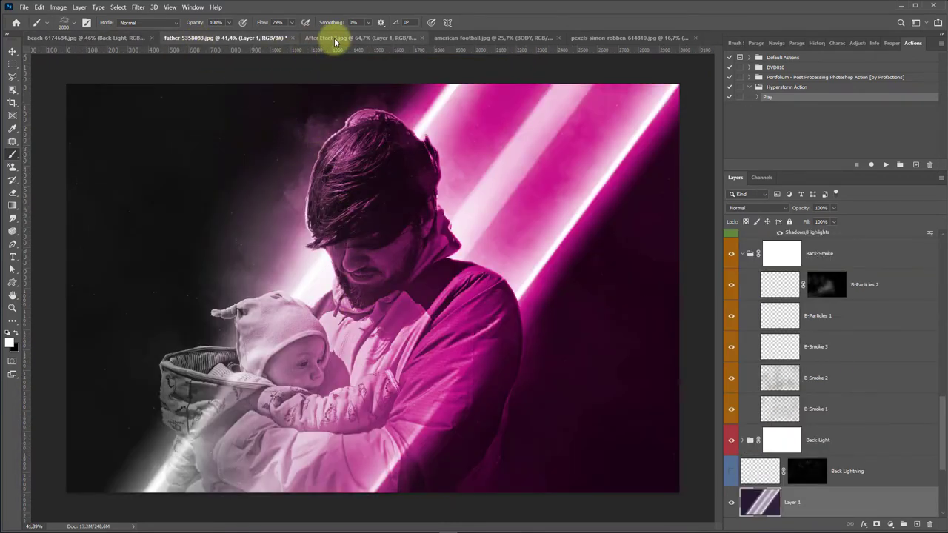
{"action": "left_click", "coordinate": [621, 37]}
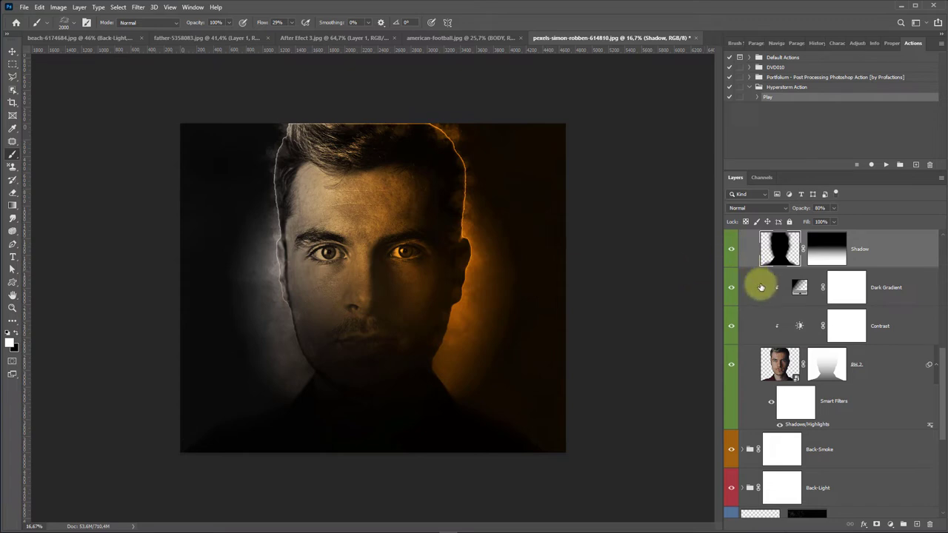
Toggle the Shadow layer to compare, then select the Change Color layer.
{"action": "left_click", "coordinate": [733, 254]}
{"action": "left_click", "coordinate": [733, 254]}
{"action": "scroll", "coordinate": [810, 252], "scroll_direction": "up", "scroll_amount": 2}
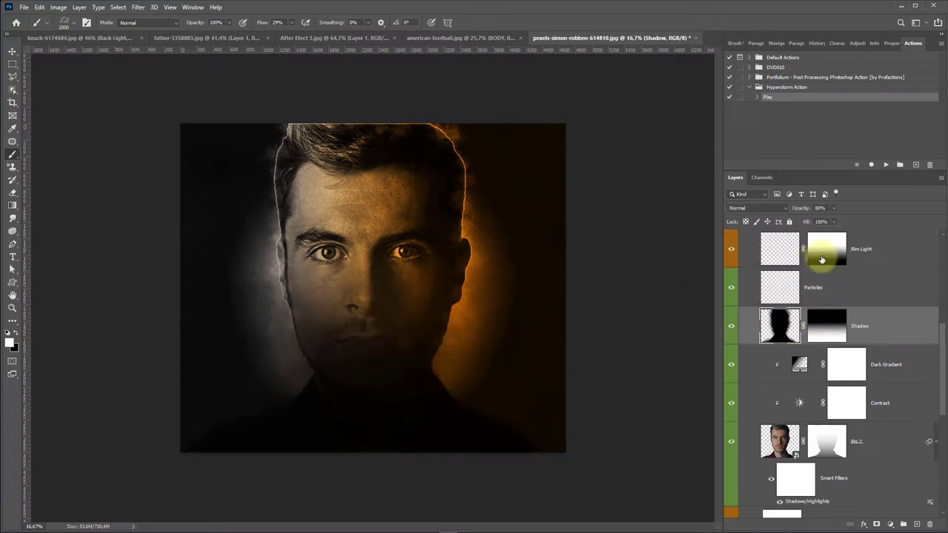
{"action": "scroll", "coordinate": [835, 275], "scroll_direction": "up", "scroll_amount": 3}
{"action": "scroll", "coordinate": [866, 269], "scroll_direction": "up", "scroll_amount": 3}
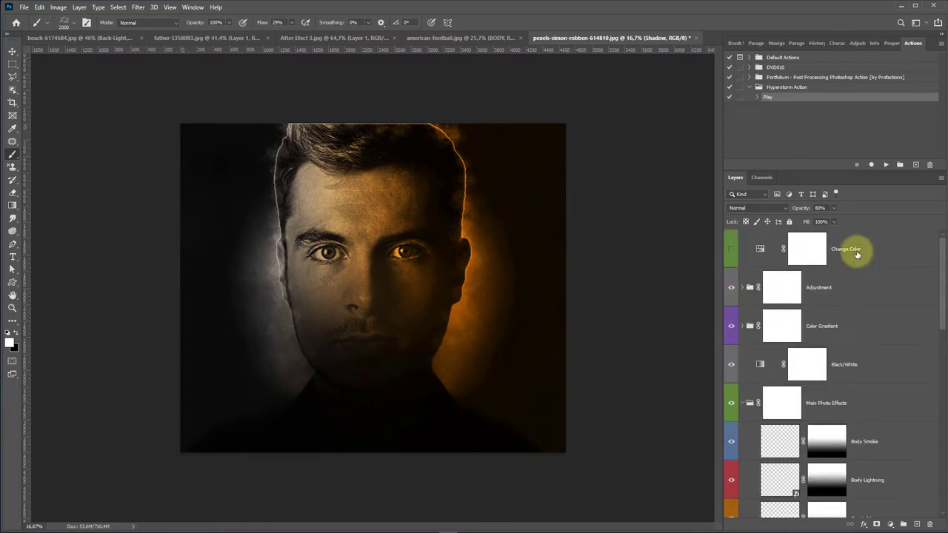
{"action": "left_click", "coordinate": [855, 250]}
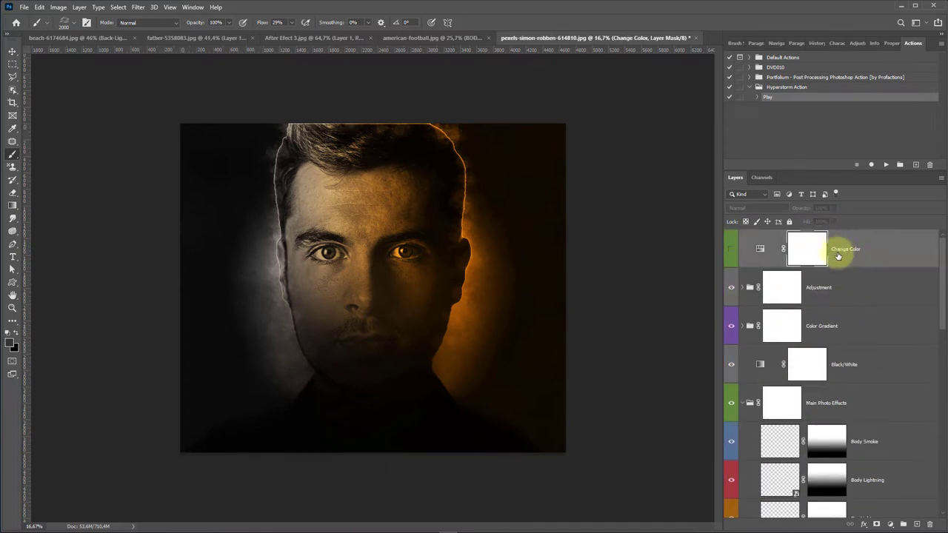
{"action": "scroll", "coordinate": [859, 281], "scroll_direction": "down", "scroll_amount": 2}
{"action": "scroll", "coordinate": [868, 304], "scroll_direction": "down", "scroll_amount": 2}
{"action": "scroll", "coordinate": [852, 355], "scroll_direction": "down", "scroll_amount": 2}
{"action": "scroll", "coordinate": [826, 398], "scroll_direction": "up", "scroll_amount": 5}
Enable the Change Color adjustment and drag its hue through orange and green back to red.
{"action": "left_click", "coordinate": [731, 251]}
{"action": "left_click", "coordinate": [759, 251]}
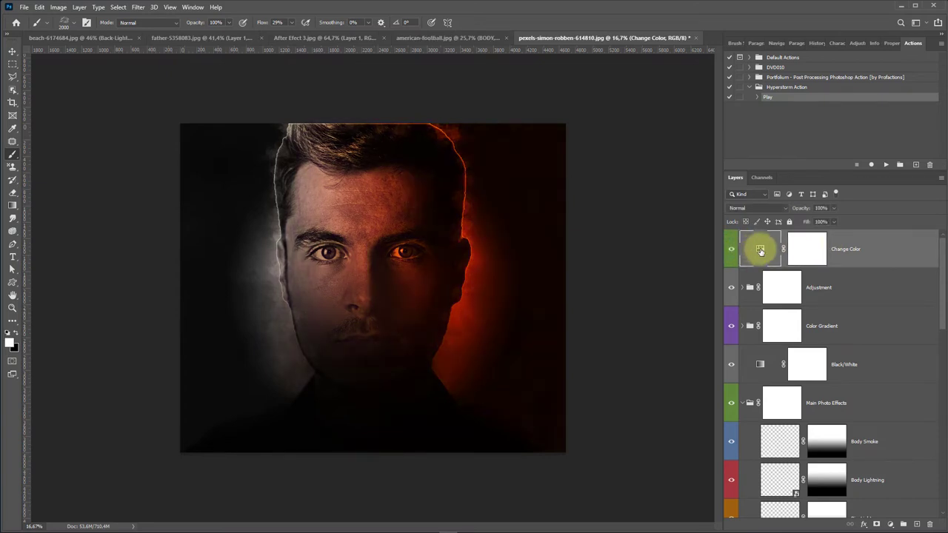
{"action": "double_click", "coordinate": [760, 251]}
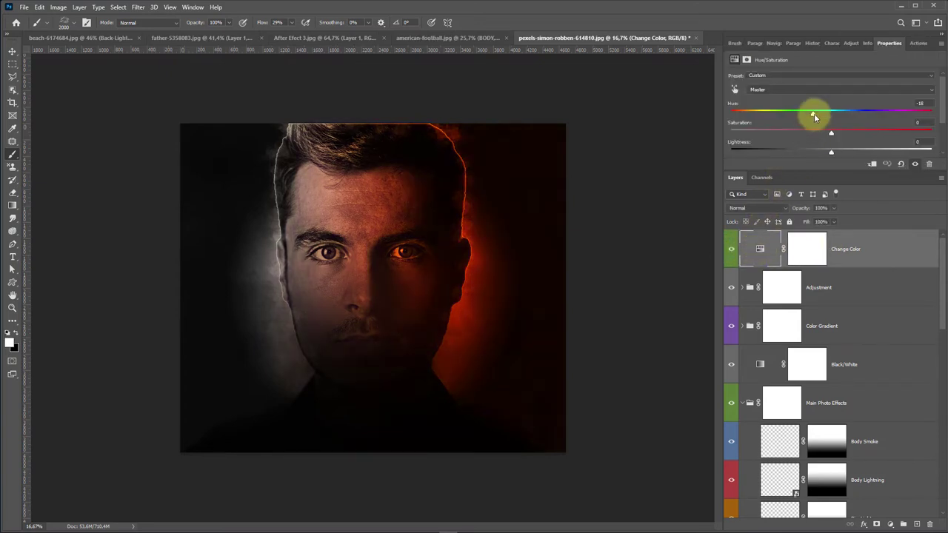
{"action": "left_click_drag", "start_coordinate": [805, 113], "coordinate": [816, 114]}
{"action": "mouse_move", "coordinate": [845, 112]}
{"action": "left_mouse_down"}
{"action": "mouse_move", "coordinate": [872, 115]}
{"action": "mouse_move", "coordinate": [817, 113]}
{"action": "left_mouse_up"}
{"action": "mouse_move", "coordinate": [806, 49]}
{"action": "left_mouse_down"}
{"action": "mouse_move", "coordinate": [776, 47]}
{"action": "mouse_move", "coordinate": [809, 51]}
{"action": "left_mouse_up"}
Hide the Change Color layer and Adjustment group, and preview without the Color Gradient group.
{"action": "left_click", "coordinate": [697, 205]}
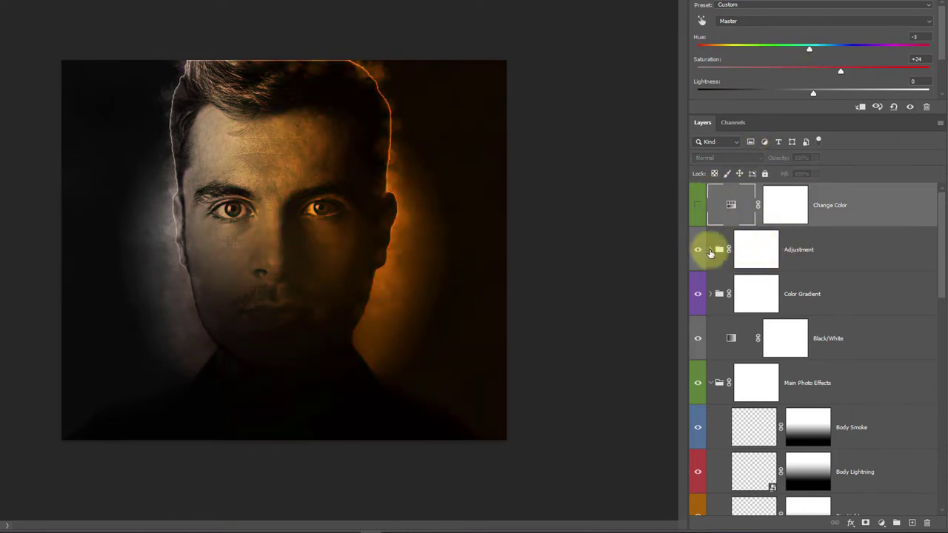
{"action": "left_click", "coordinate": [697, 251]}
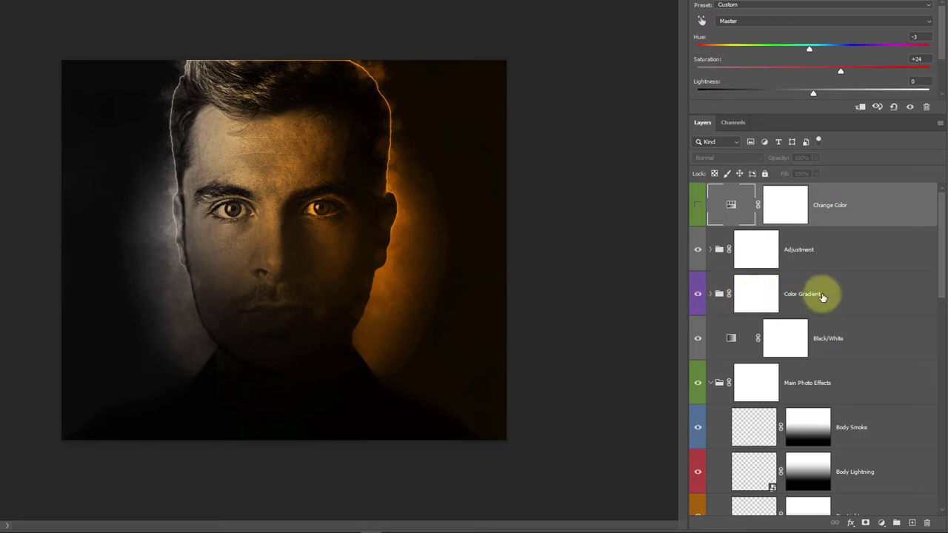
{"action": "left_click", "coordinate": [779, 294]}
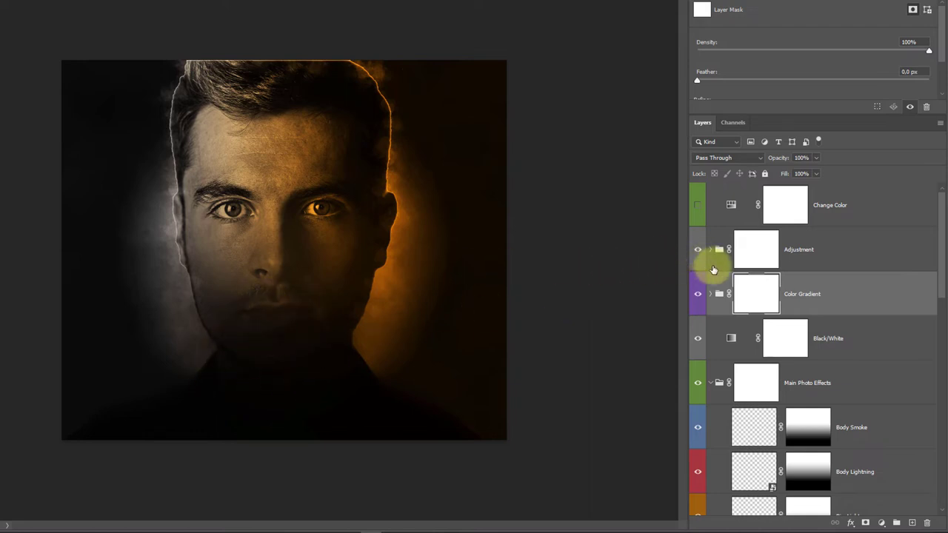
{"action": "left_click", "coordinate": [697, 296]}
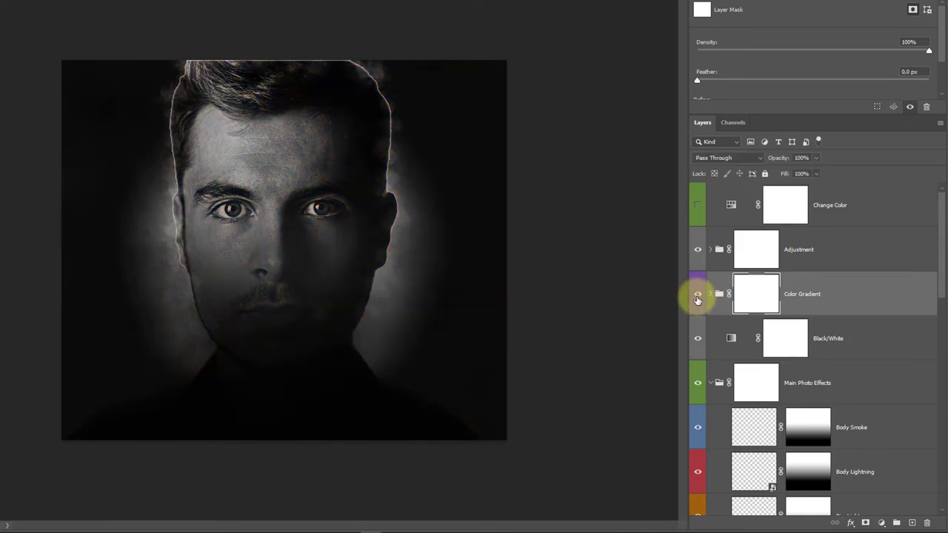
{"action": "left_click", "coordinate": [697, 296]}
Preview the portrait without the Black/White layer and Main Photo Effects group, keeping both visible.
{"action": "scroll", "coordinate": [697, 300], "scroll_direction": "down", "scroll_amount": 1}
{"action": "left_click", "coordinate": [702, 298]}
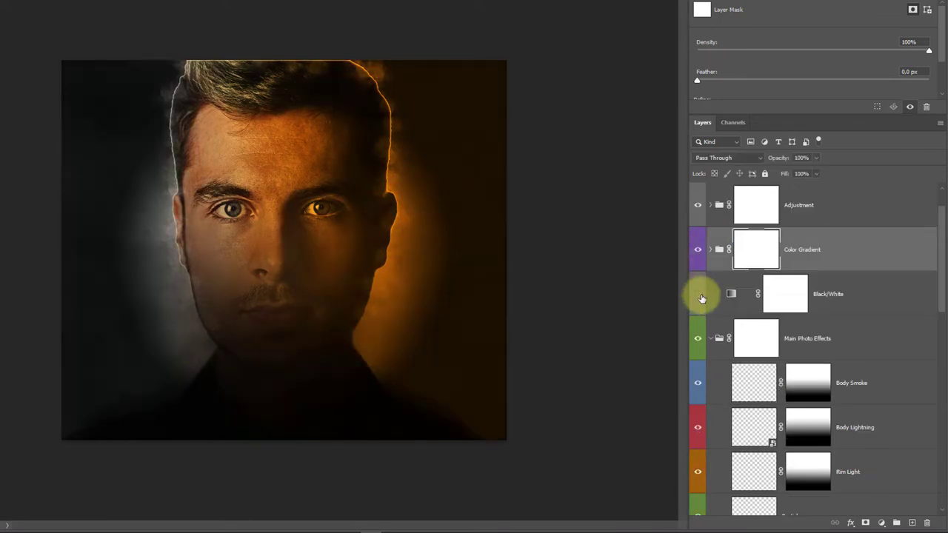
{"action": "left_click", "coordinate": [699, 296]}
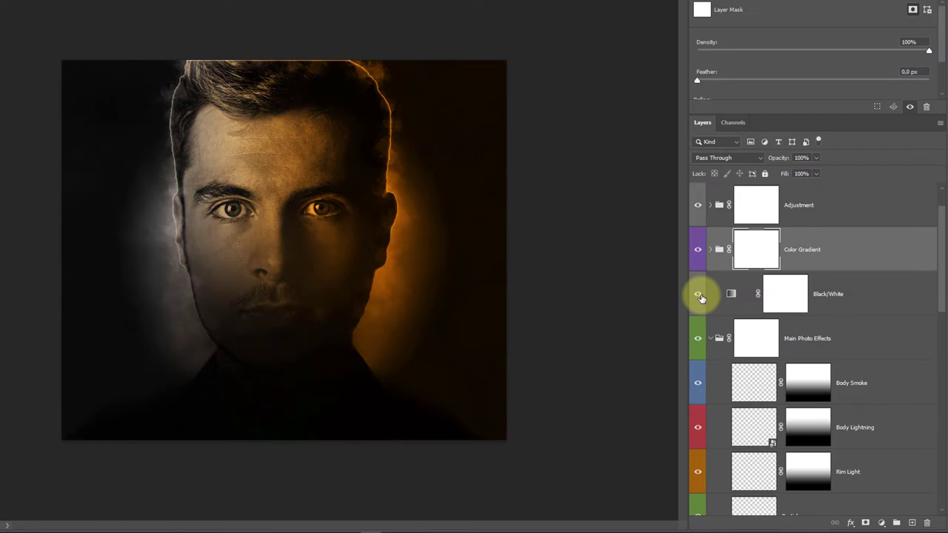
{"action": "left_click", "coordinate": [702, 298]}
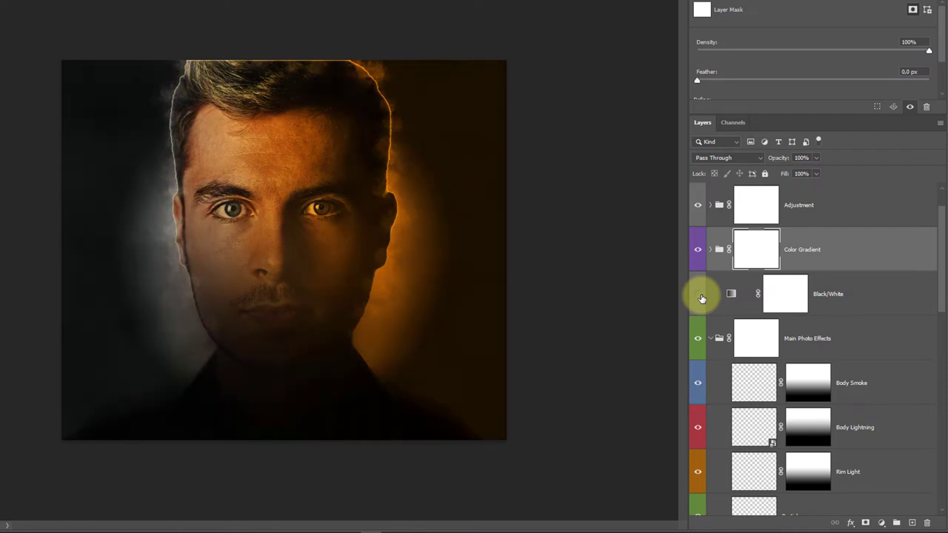
{"action": "left_click", "coordinate": [703, 298]}
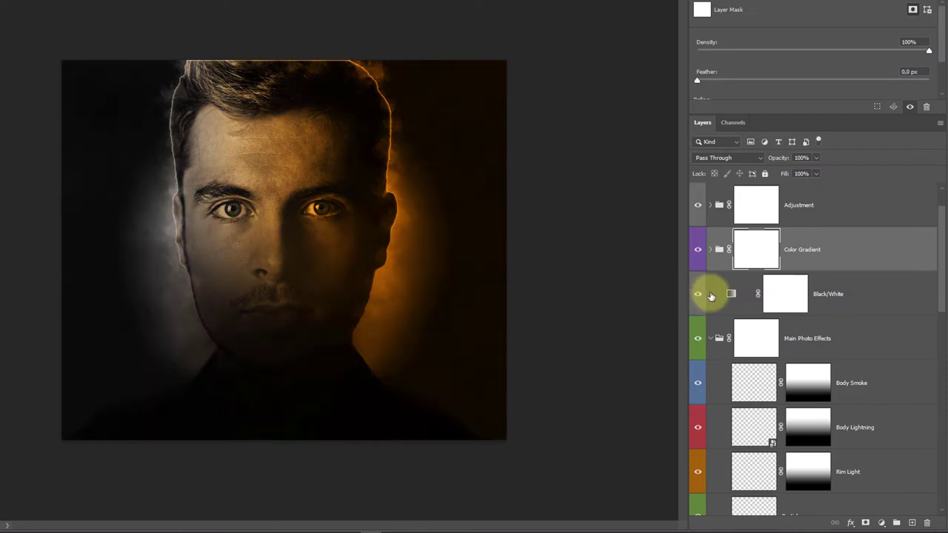
{"action": "scroll", "coordinate": [708, 299], "scroll_direction": "down", "scroll_amount": 1}
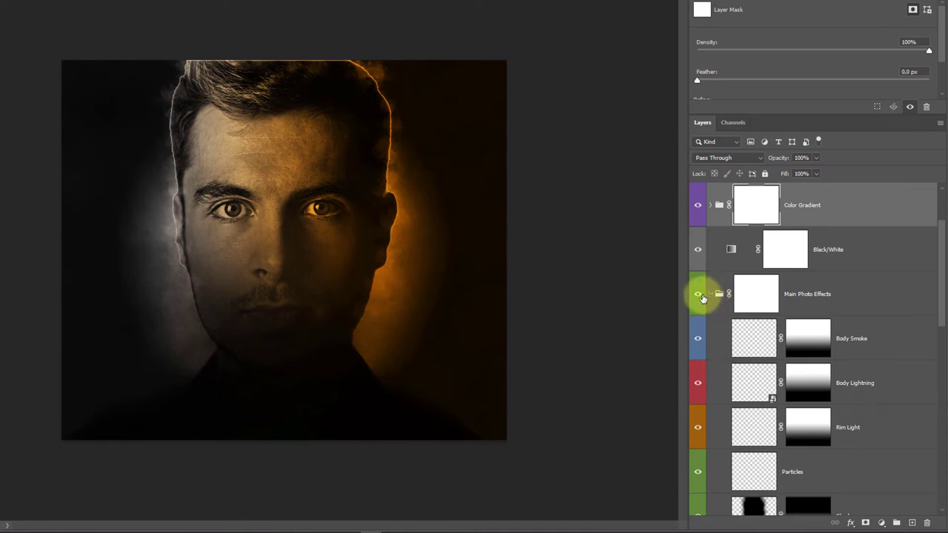
{"action": "left_click", "coordinate": [701, 298]}
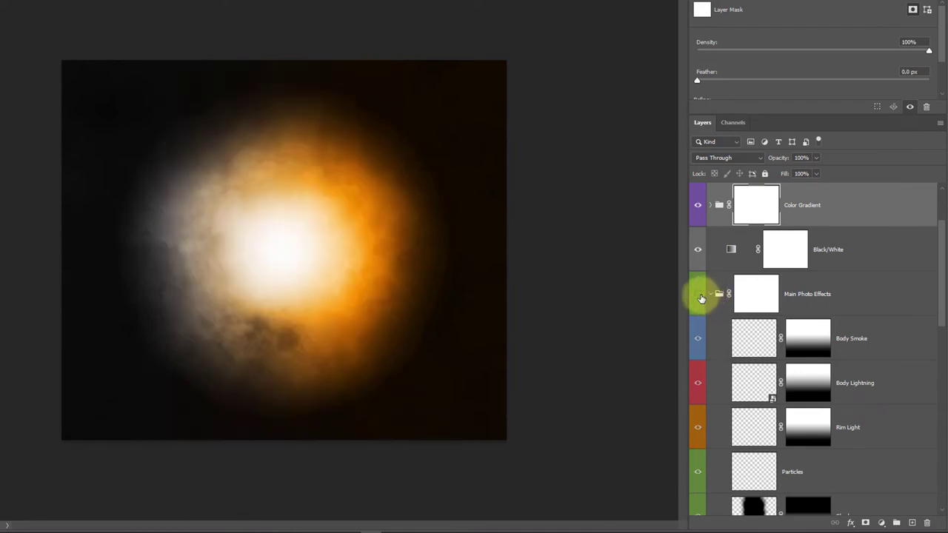
{"action": "left_click", "coordinate": [696, 296]}
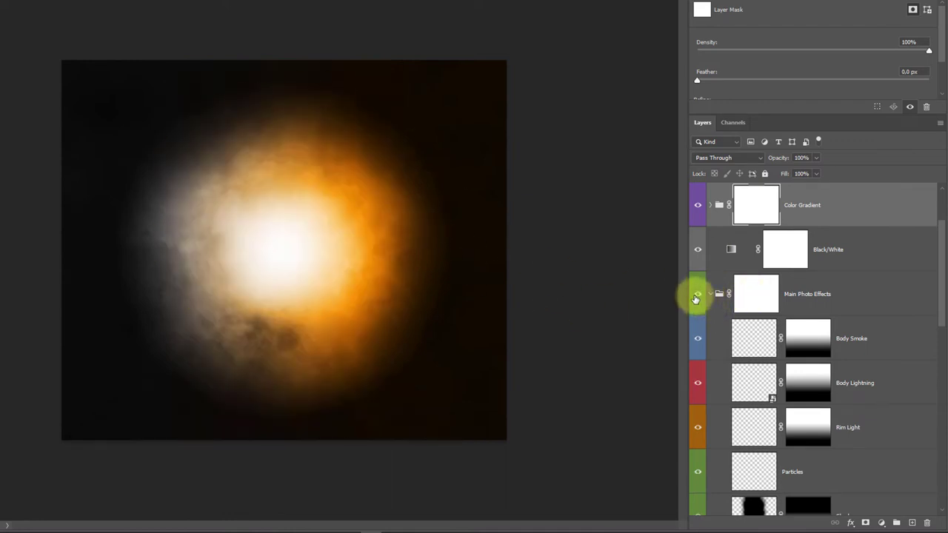
{"action": "left_click", "coordinate": [709, 295]}
Preview the portrait without the Back-Smoke and Back-Light groups, leaving both on.
{"action": "scroll", "coordinate": [709, 300], "scroll_direction": "down", "scroll_amount": 1}
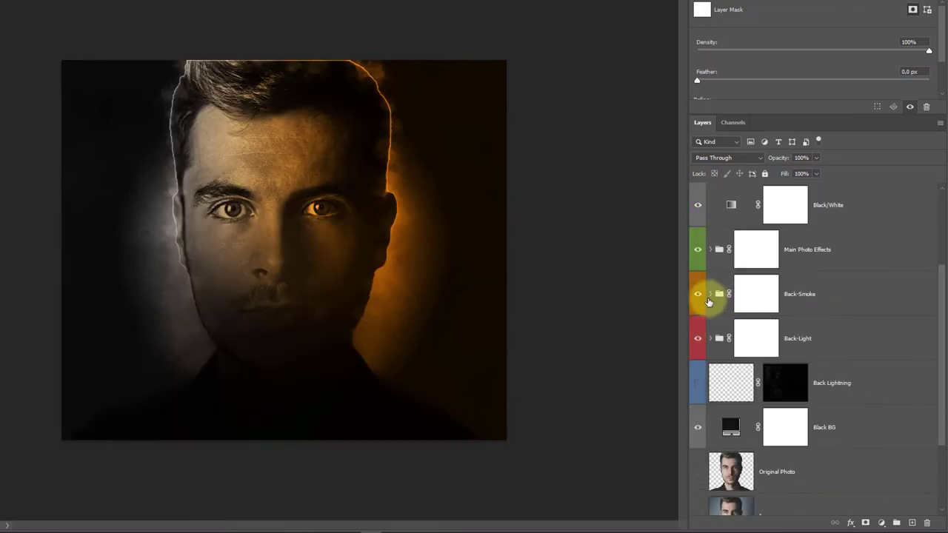
{"action": "left_click", "coordinate": [700, 297]}
{"action": "left_click", "coordinate": [700, 296]}
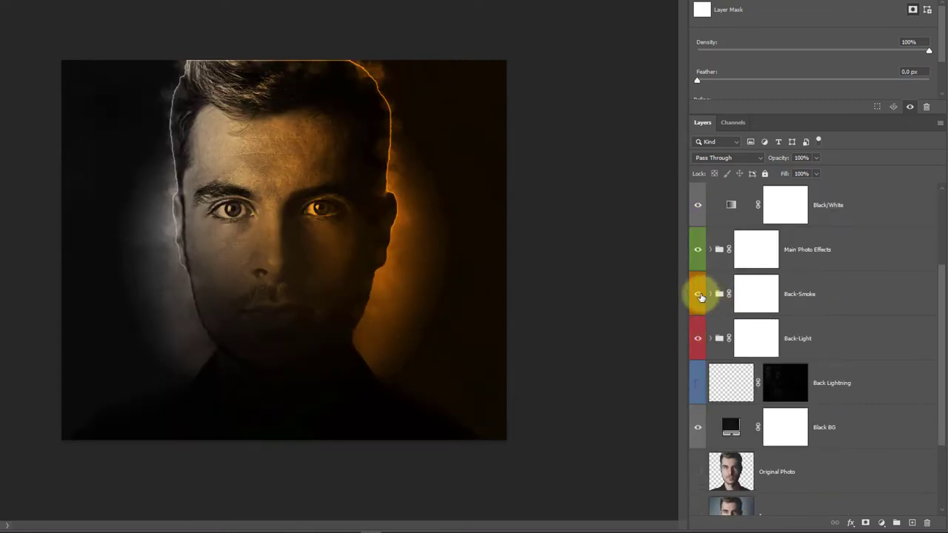
{"action": "left_click", "coordinate": [697, 340]}
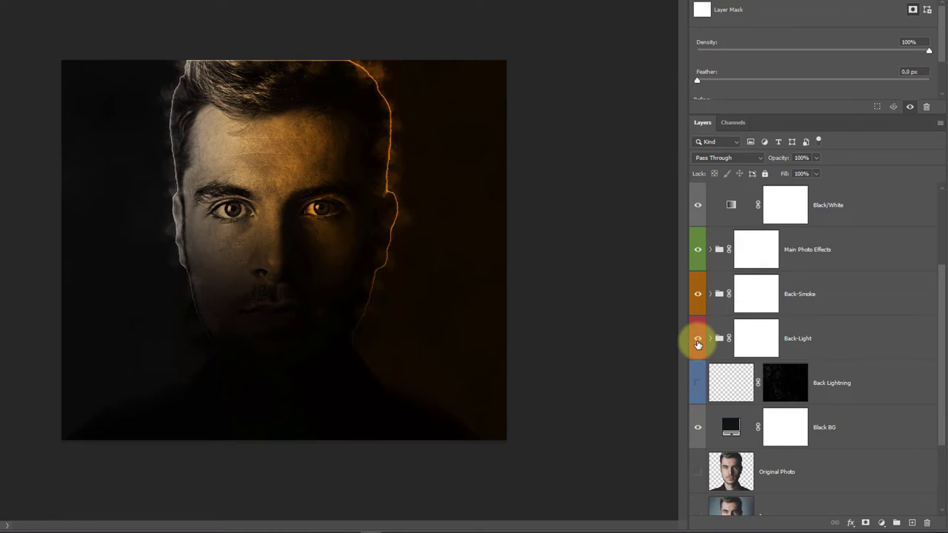
{"action": "left_click", "coordinate": [698, 341]}
{"action": "scroll", "coordinate": [700, 343], "scroll_direction": "down", "scroll_amount": 1}
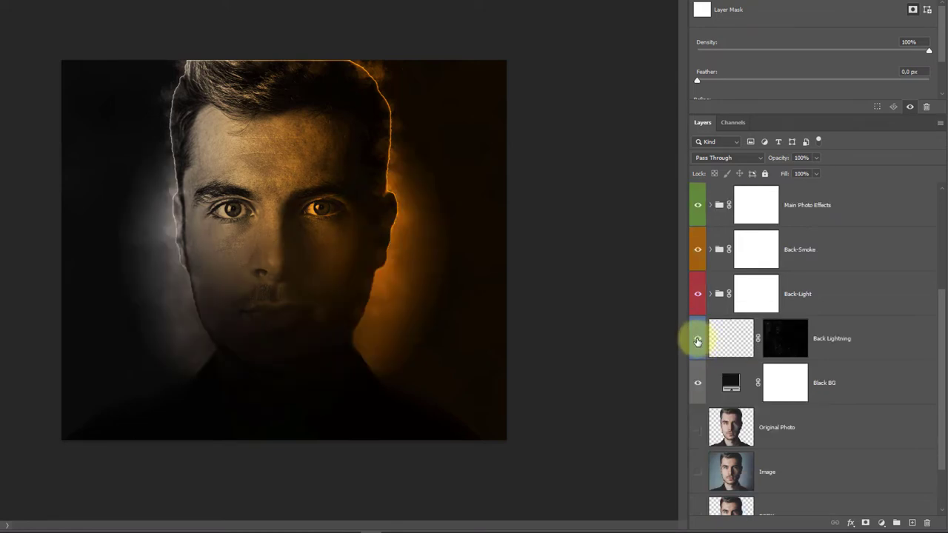
{"action": "scroll", "coordinate": [698, 341], "scroll_direction": "down", "scroll_amount": 1}
{"action": "scroll", "coordinate": [726, 343], "scroll_direction": "down", "scroll_amount": 1}
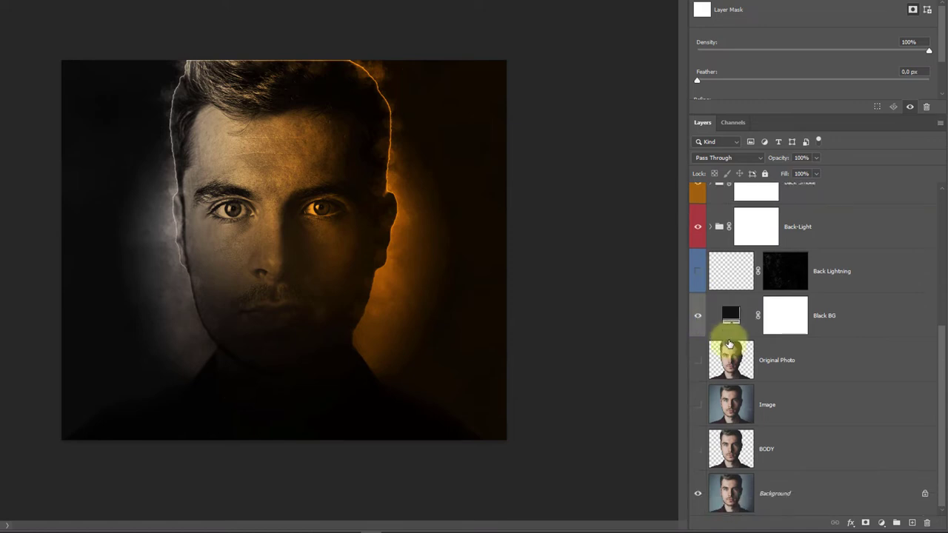
{"action": "scroll", "coordinate": [729, 343], "scroll_direction": "up", "scroll_amount": 1}
{"action": "scroll", "coordinate": [730, 343], "scroll_direction": "up", "scroll_amount": 3}
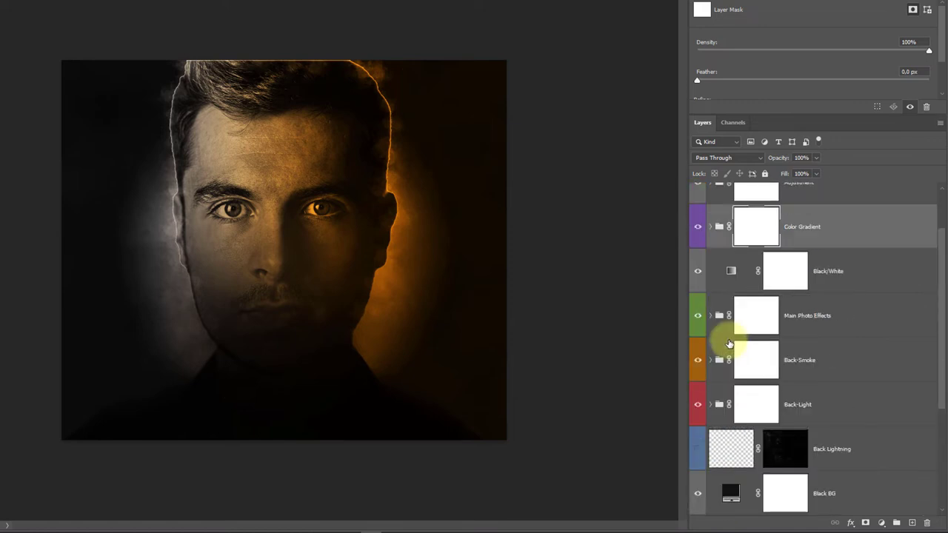
{"action": "scroll", "coordinate": [730, 343], "scroll_direction": "up", "scroll_amount": 2}
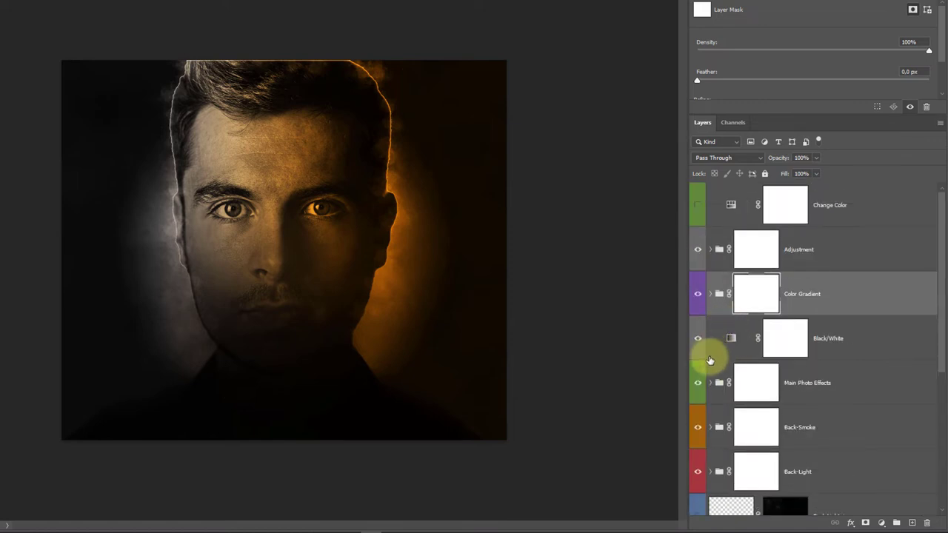
Expand the Adjustment and Main Photo Effects groups to reveal their layers.
{"action": "left_click", "coordinate": [710, 249]}
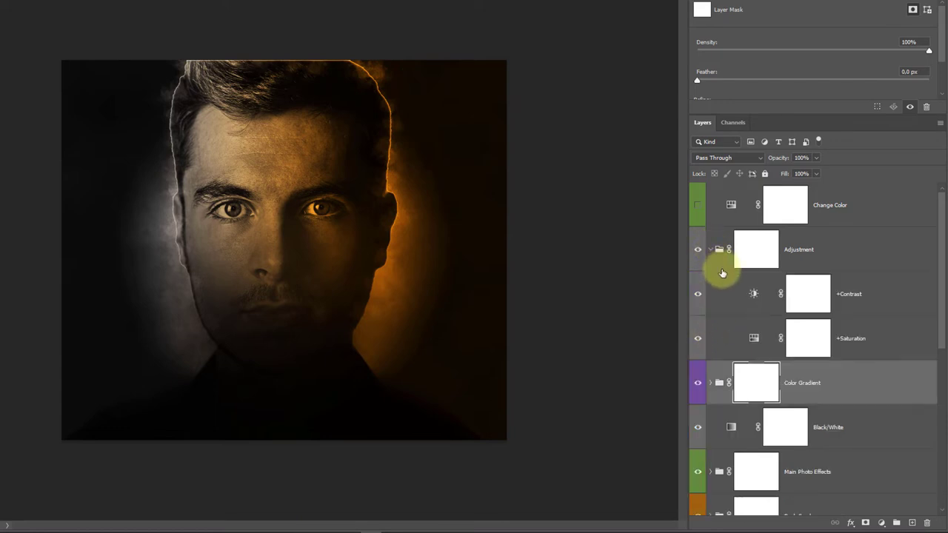
{"action": "scroll", "coordinate": [718, 274], "scroll_direction": "down", "scroll_amount": 2}
{"action": "left_click", "coordinate": [713, 383]}
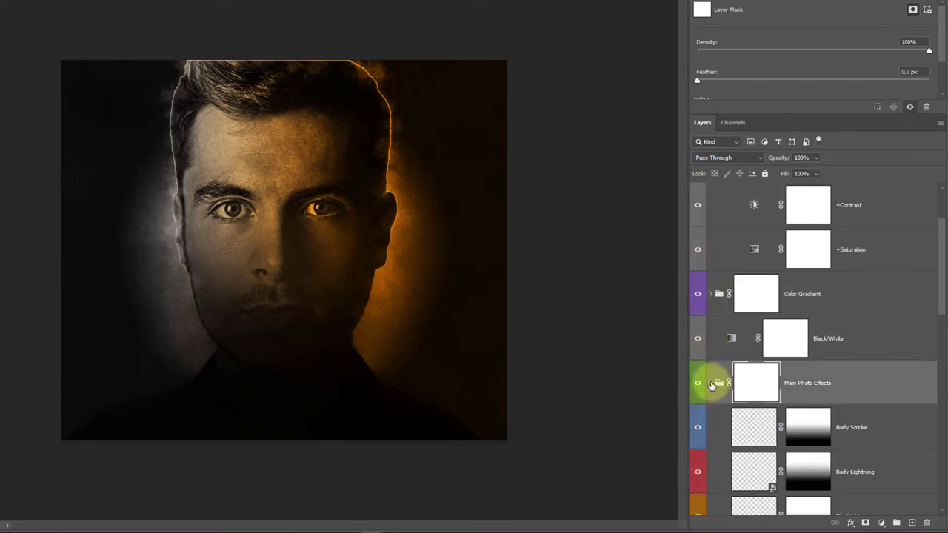
{"action": "scroll", "coordinate": [713, 384], "scroll_direction": "down", "scroll_amount": 4}
{"action": "scroll", "coordinate": [711, 386], "scroll_direction": "down", "scroll_amount": 2}
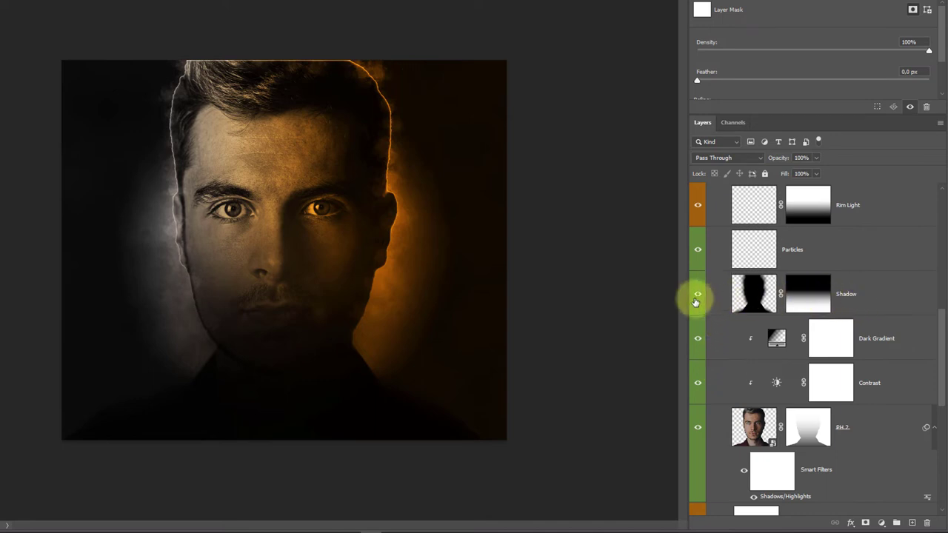
{"action": "scroll", "coordinate": [751, 303], "scroll_direction": "up", "scroll_amount": 4}
{"action": "scroll", "coordinate": [777, 296], "scroll_direction": "up", "scroll_amount": 1}
{"action": "scroll", "coordinate": [807, 292], "scroll_direction": "down", "scroll_amount": 1}
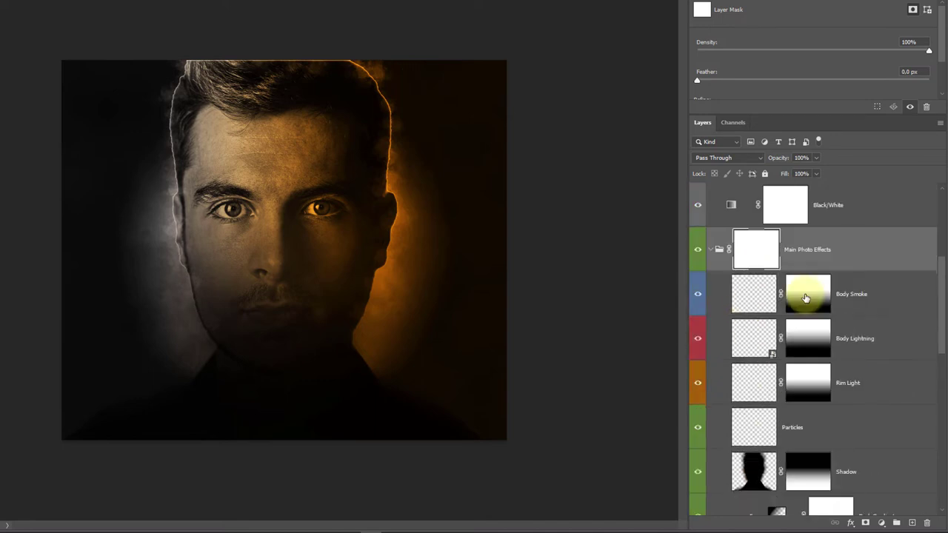
{"action": "scroll", "coordinate": [802, 304], "scroll_direction": "down", "scroll_amount": 1}
{"action": "scroll", "coordinate": [740, 370], "scroll_direction": "down", "scroll_amount": 1}
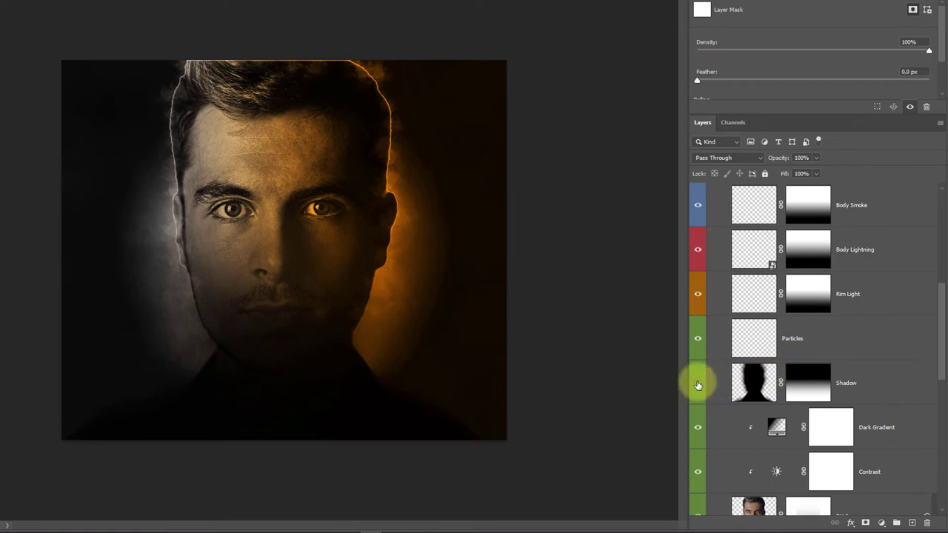
Hide the Shadow layer to brighten the lower face.
{"action": "left_click", "coordinate": [698, 385]}
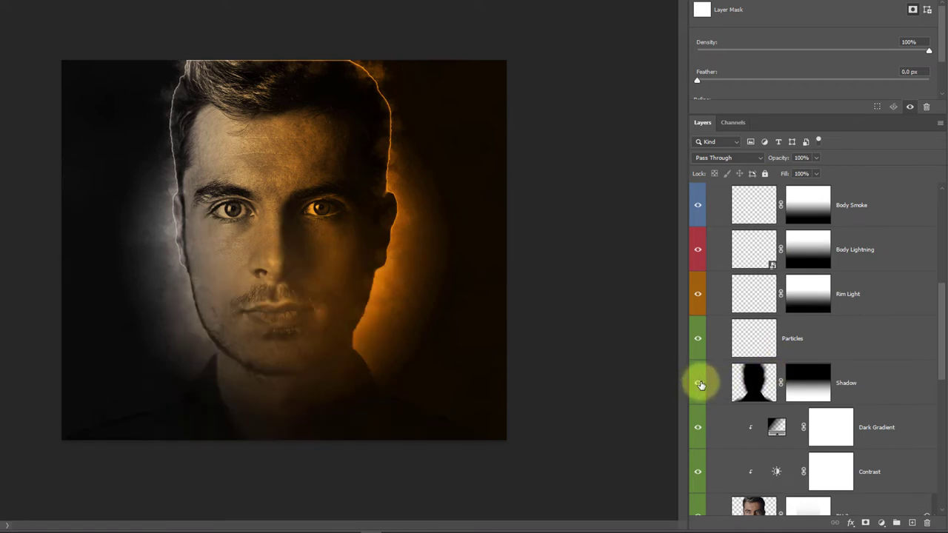
{"action": "left_click", "coordinate": [697, 385]}
{"action": "left_click", "coordinate": [698, 386]}
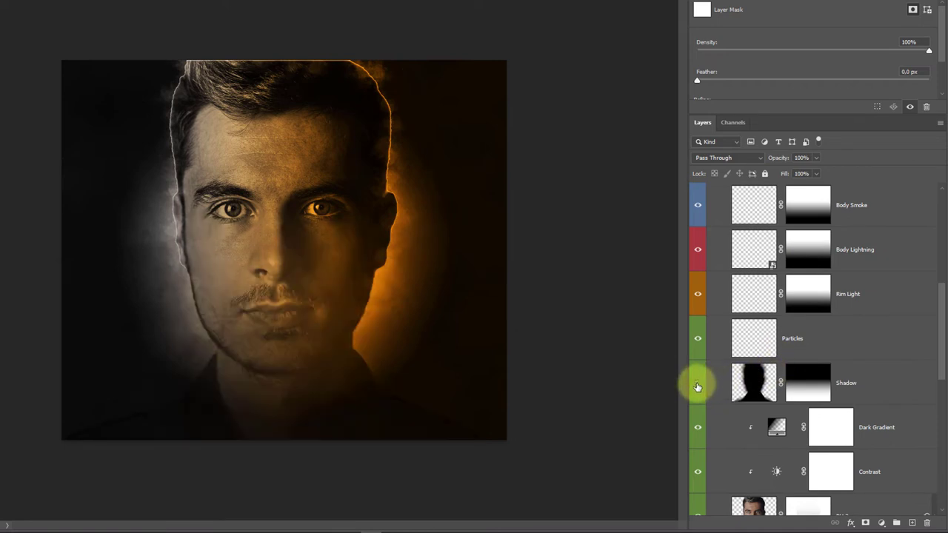
{"action": "left_click", "coordinate": [697, 386]}
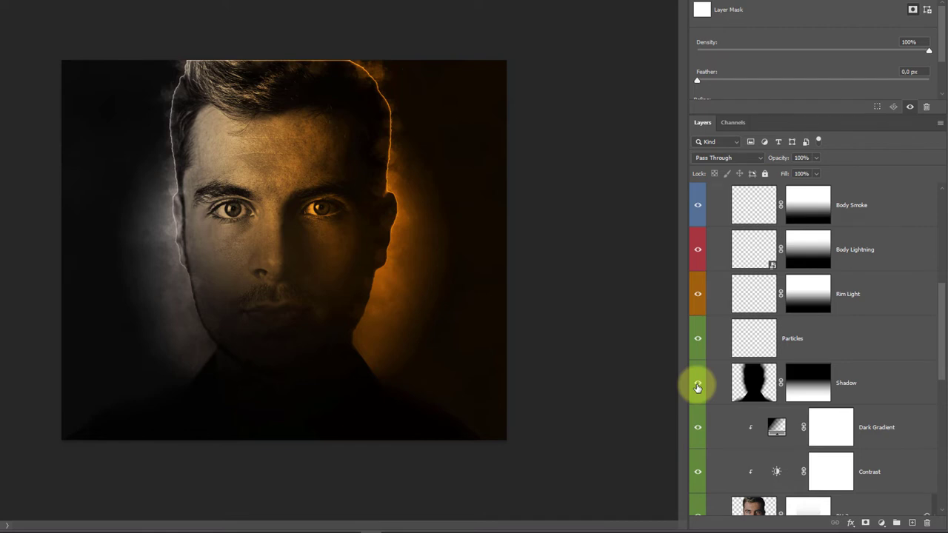
{"action": "left_click", "coordinate": [698, 387]}
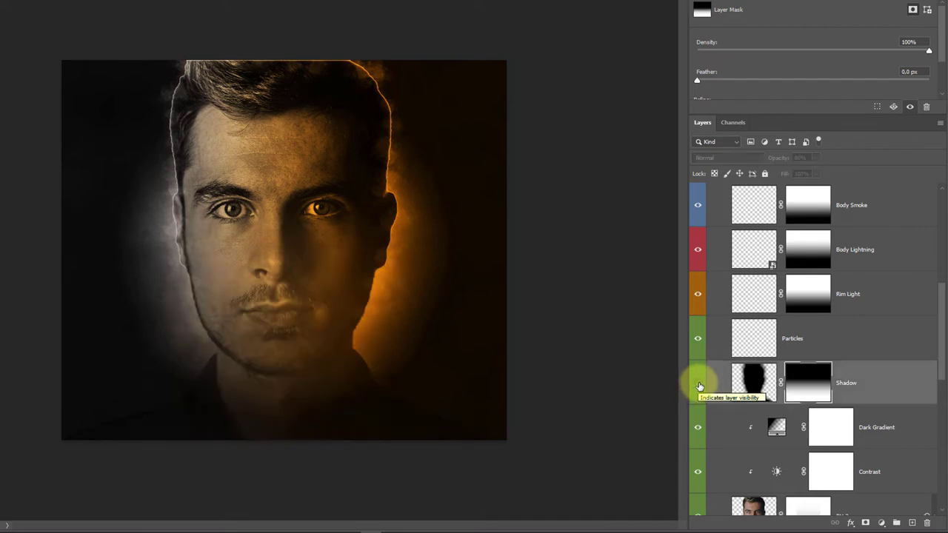
Compare with and without the Dark Gradient layer, leaving it hidden.
{"action": "scroll", "coordinate": [699, 386], "scroll_direction": "down", "scroll_amount": 1}
{"action": "scroll", "coordinate": [699, 386], "scroll_direction": "down", "scroll_amount": 1}
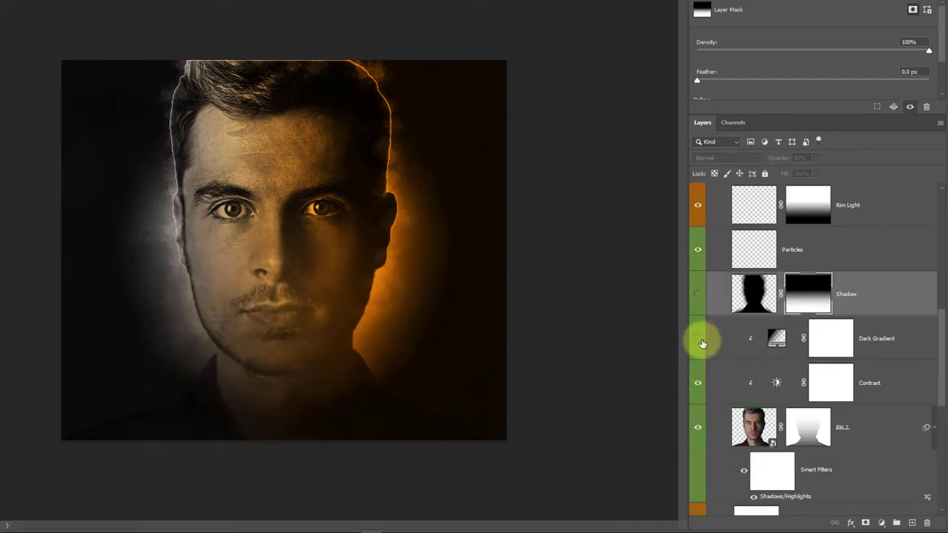
{"action": "left_click", "coordinate": [698, 339]}
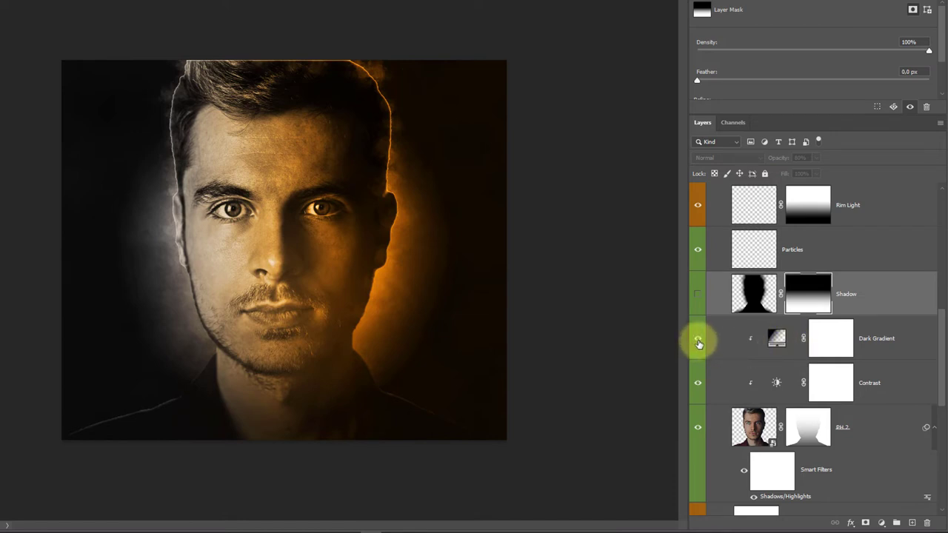
{"action": "left_click", "coordinate": [698, 341]}
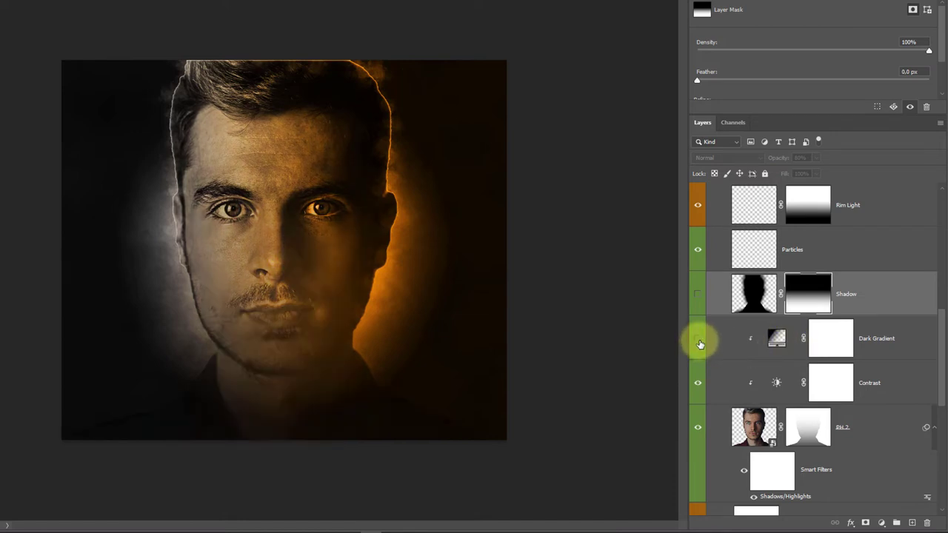
{"action": "left_click", "coordinate": [698, 341]}
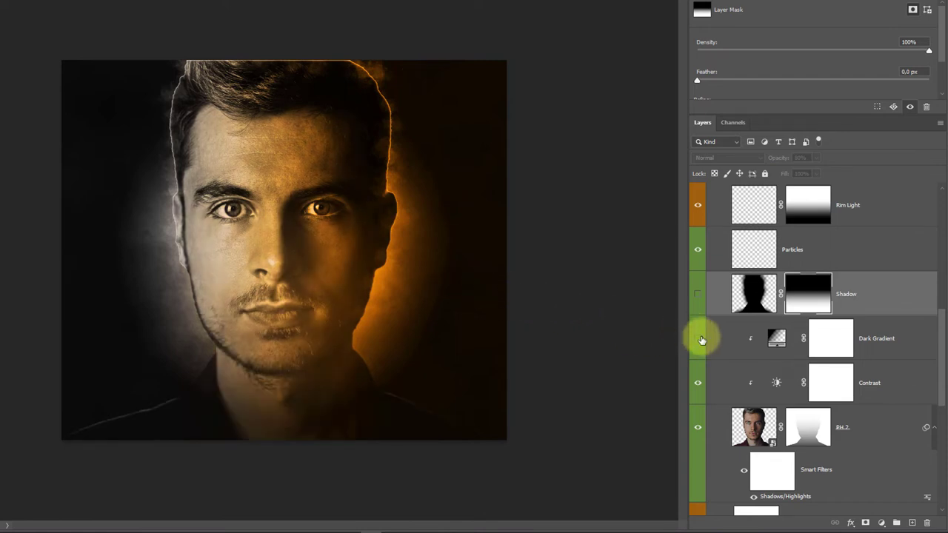
{"action": "left_click", "coordinate": [697, 342]}
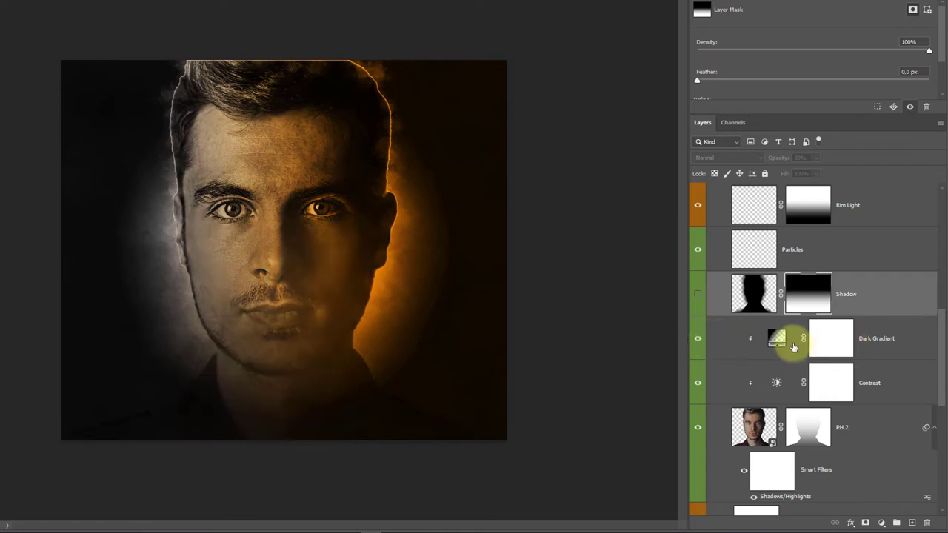
{"action": "left_click", "coordinate": [699, 343]}
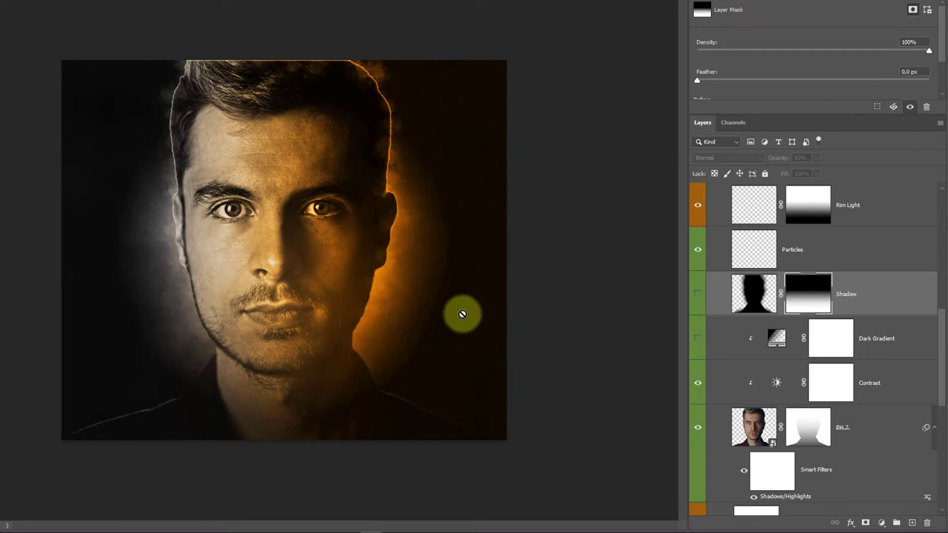
Preview without the Contrast layer, then keep it on for a punchier look.
{"action": "scroll", "coordinate": [717, 340], "scroll_direction": "down", "scroll_amount": 1}
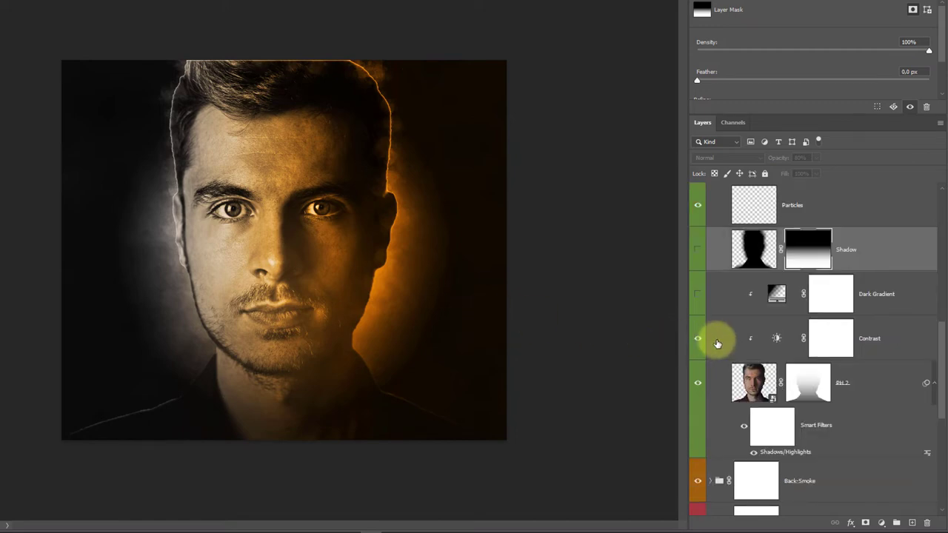
{"action": "left_click", "coordinate": [699, 339]}
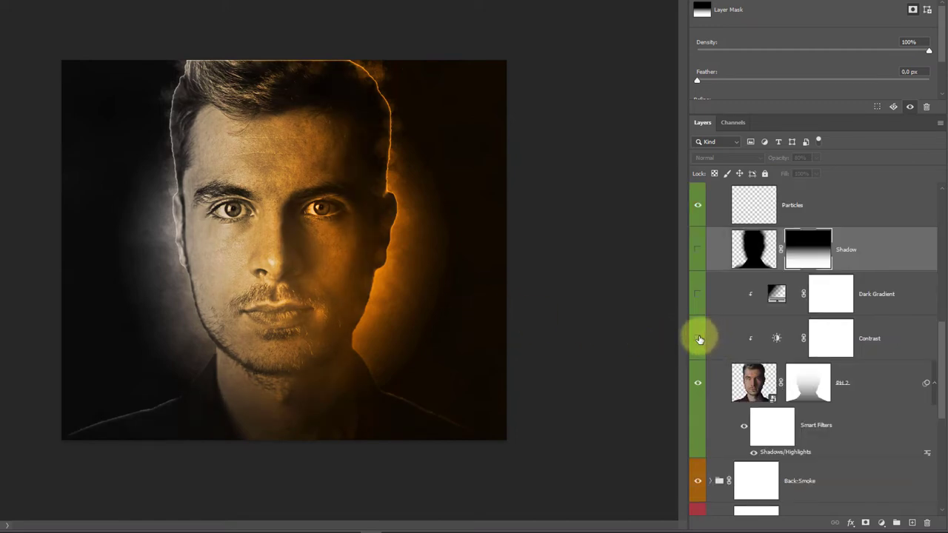
{"action": "left_click", "coordinate": [700, 339]}
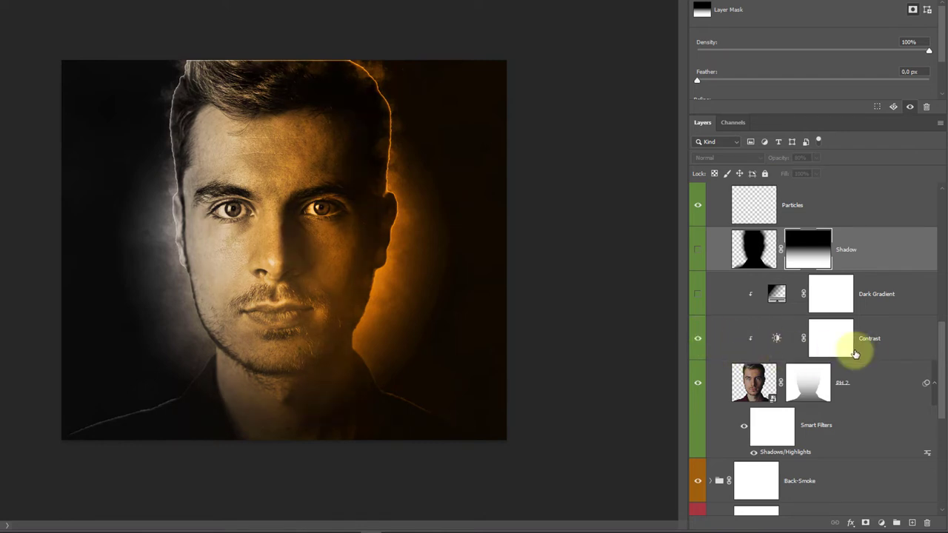
{"action": "left_click", "coordinate": [698, 339]}
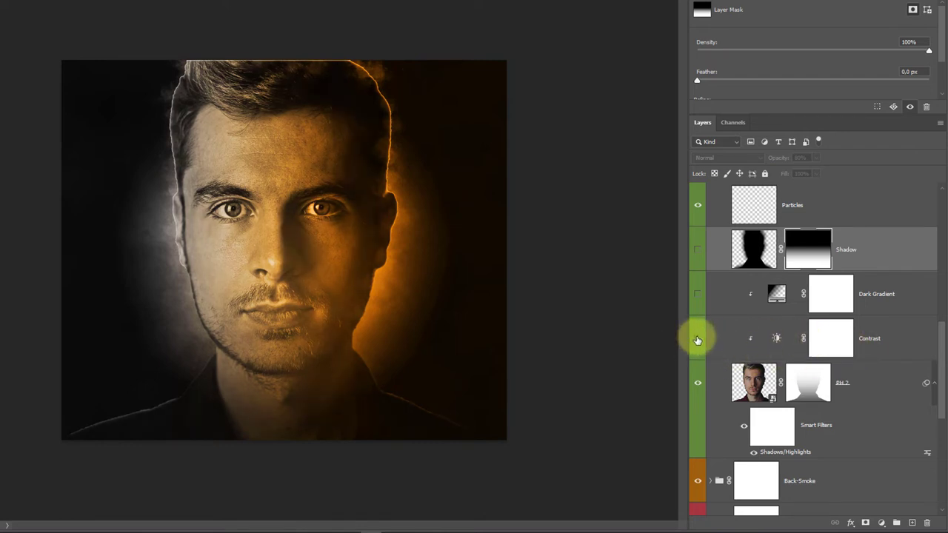
{"action": "left_click", "coordinate": [698, 339]}
{"action": "scroll", "coordinate": [699, 338], "scroll_direction": "down", "scroll_amount": 1}
Preview the portrait without the orange Back-Light glow, then restore it.
{"action": "scroll", "coordinate": [704, 311], "scroll_direction": "down", "scroll_amount": 4}
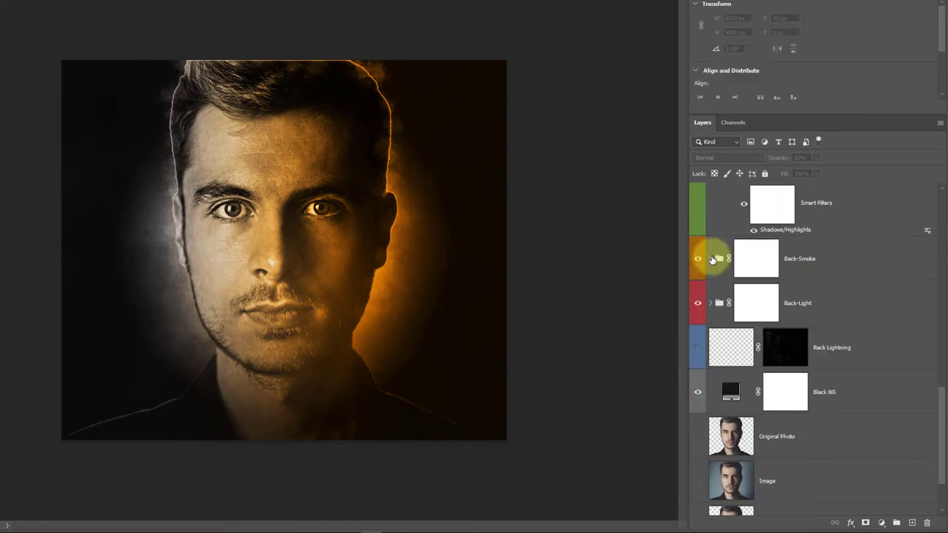
{"action": "left_click", "coordinate": [697, 303]}
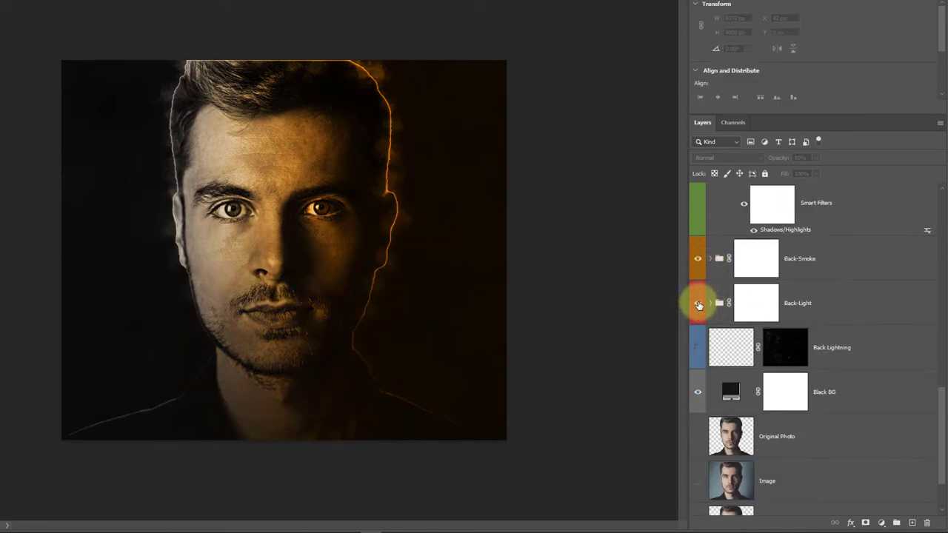
{"action": "left_click", "coordinate": [698, 303]}
Scroll to the top of the Layers panel and collapse the Adjustment group.
{"action": "scroll", "coordinate": [770, 371], "scroll_direction": "down", "scroll_amount": 1}
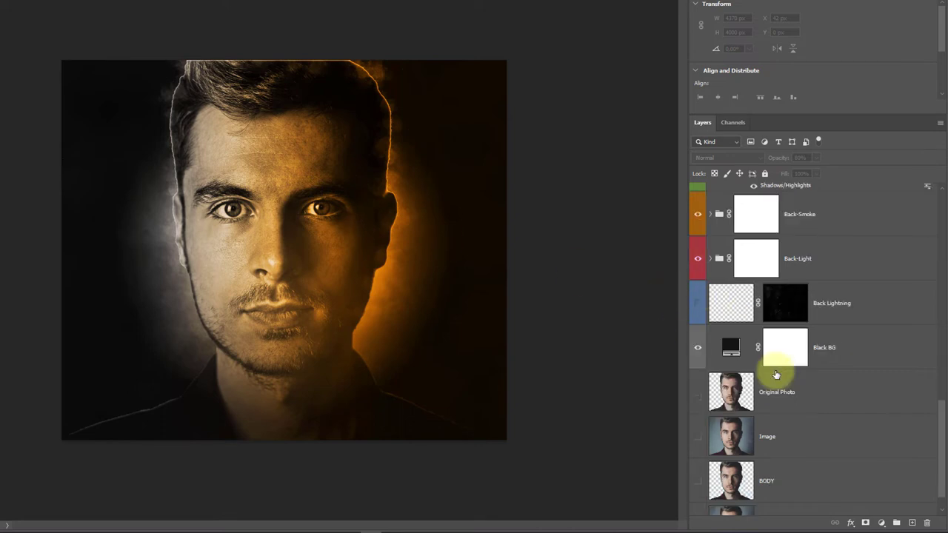
{"action": "scroll", "coordinate": [846, 357], "scroll_direction": "up", "scroll_amount": 2}
{"action": "scroll", "coordinate": [844, 358], "scroll_direction": "up", "scroll_amount": 1}
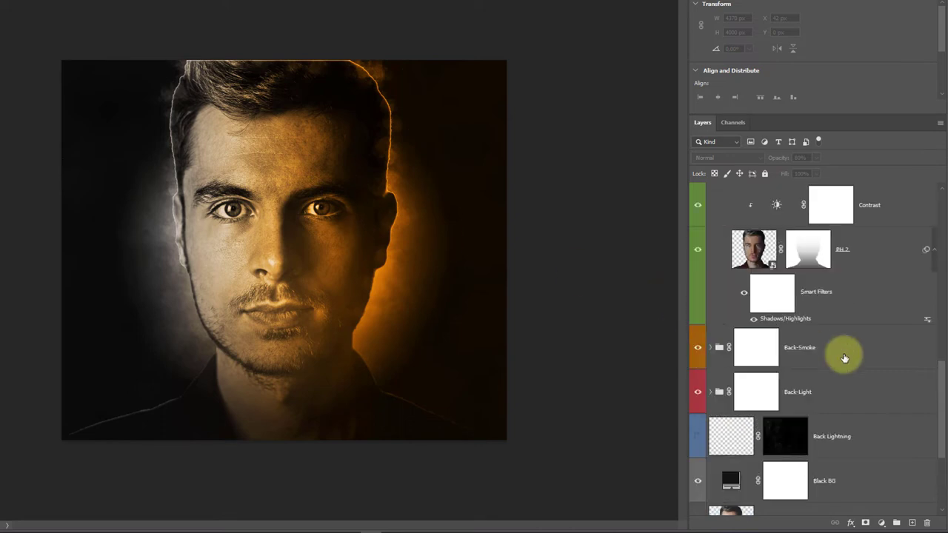
{"action": "scroll", "coordinate": [844, 358], "scroll_direction": "up", "scroll_amount": 4}
{"action": "scroll", "coordinate": [845, 358], "scroll_direction": "up", "scroll_amount": 4}
{"action": "scroll", "coordinate": [844, 359], "scroll_direction": "up", "scroll_amount": 2}
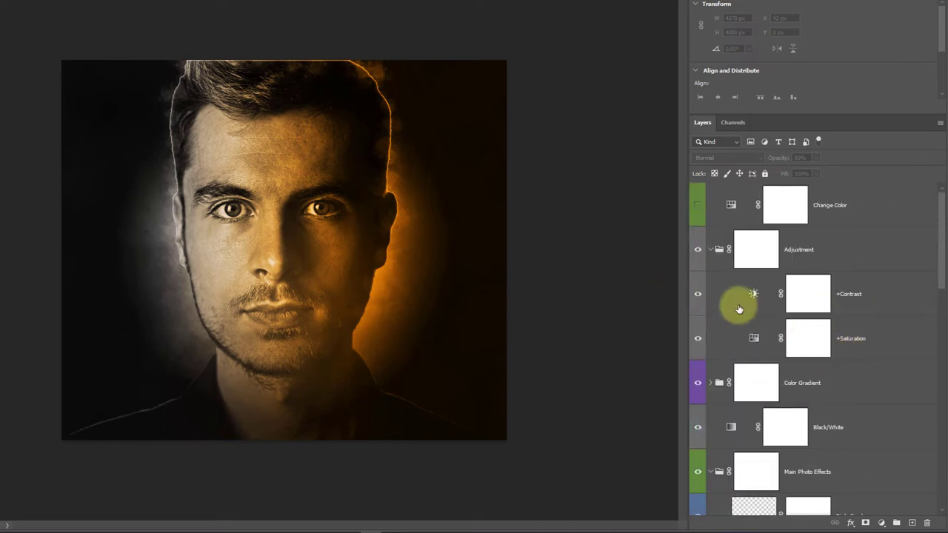
{"action": "left_click", "coordinate": [712, 250]}
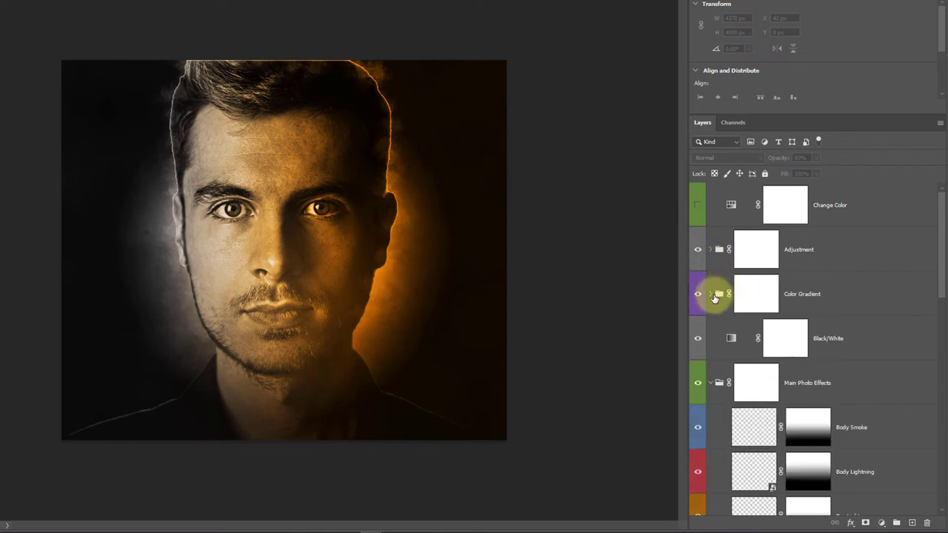
{"action": "left_click", "coordinate": [711, 294]}
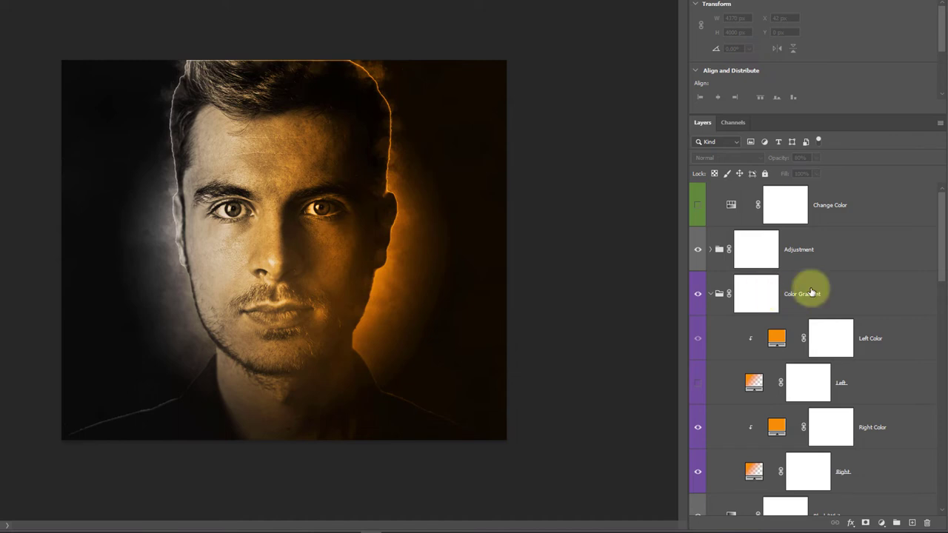
{"action": "left_click", "coordinate": [772, 291]}
{"action": "scroll", "coordinate": [731, 326], "scroll_direction": "down", "scroll_amount": 1}
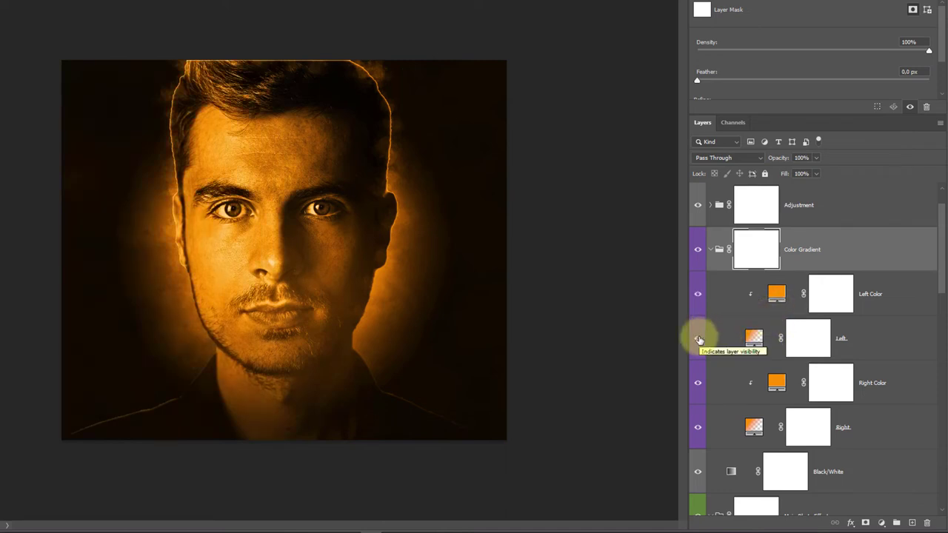
{"action": "left_click", "coordinate": [698, 339]}
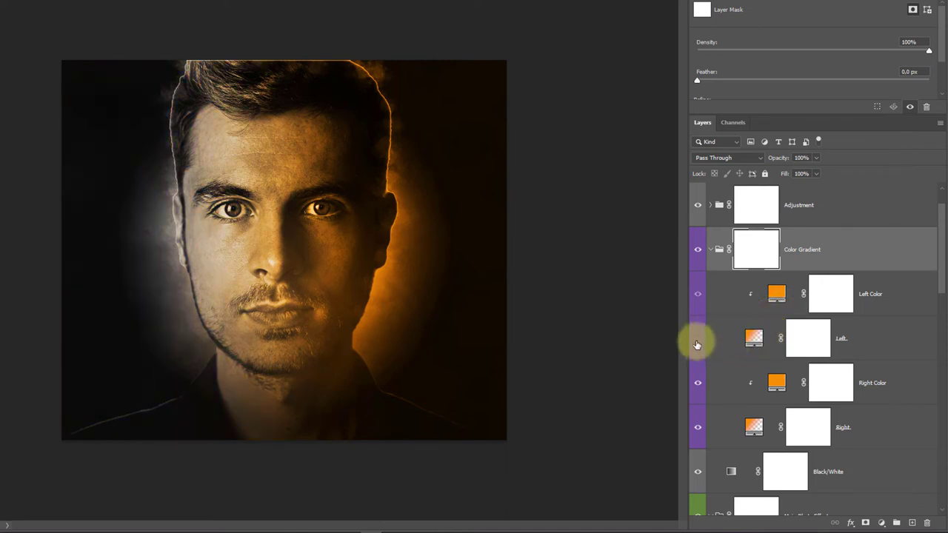
{"action": "left_click", "coordinate": [698, 339]}
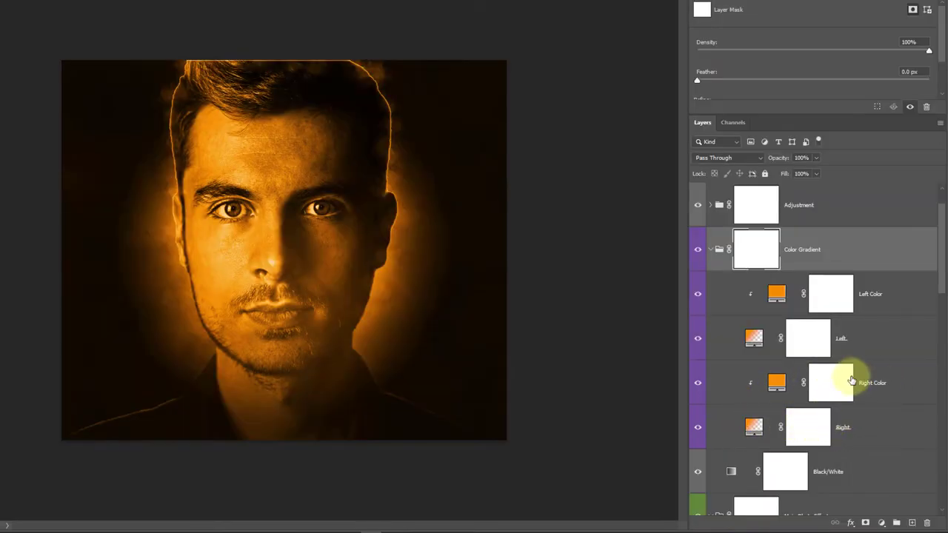
Try magenta, blue and green for the Right Color fill, settling on dark blue 00364a.
{"action": "left_click", "coordinate": [779, 381]}
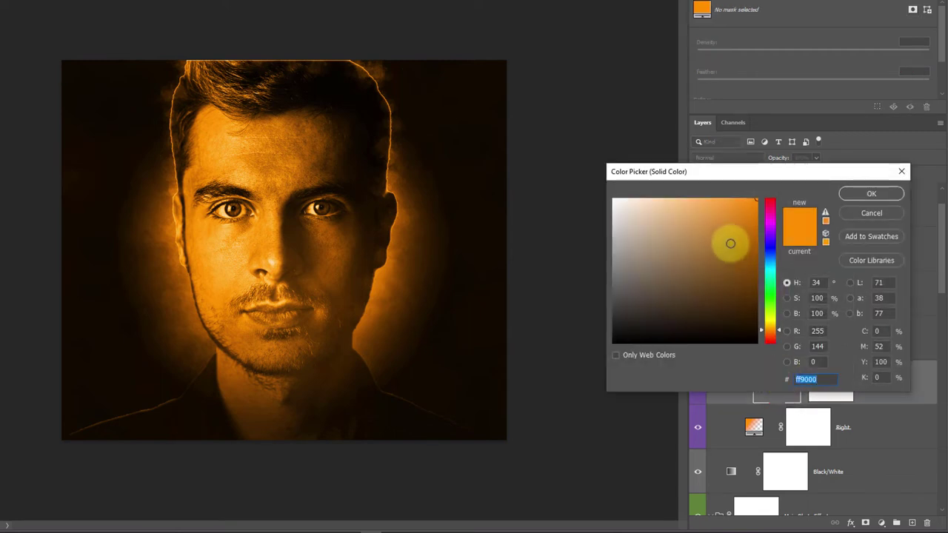
{"action": "left_click", "coordinate": [773, 248]}
{"action": "mouse_move", "coordinate": [773, 247]}
{"action": "left_mouse_down"}
{"action": "mouse_move", "coordinate": [770, 221]}
{"action": "mouse_move", "coordinate": [748, 278]}
{"action": "left_mouse_up"}
{"action": "left_click", "coordinate": [751, 218]}
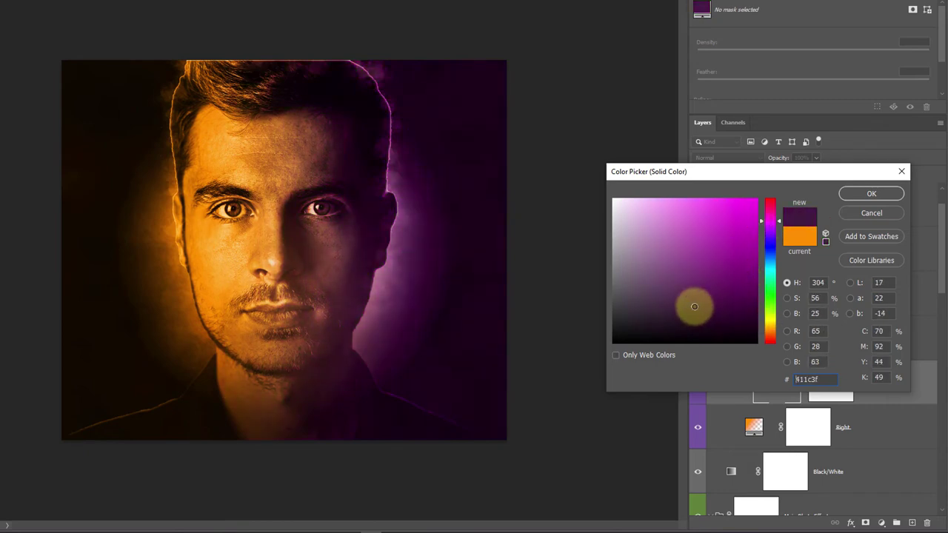
{"action": "mouse_move", "coordinate": [707, 310]}
{"action": "left_mouse_down"}
{"action": "mouse_move", "coordinate": [742, 294]}
{"action": "mouse_move", "coordinate": [740, 254]}
{"action": "mouse_move", "coordinate": [772, 296]}
{"action": "mouse_move", "coordinate": [771, 352]}
{"action": "mouse_move", "coordinate": [774, 257]}
{"action": "left_mouse_up"}
{"action": "left_click", "coordinate": [770, 250]}
{"action": "mouse_move", "coordinate": [774, 247]}
{"action": "left_mouse_down"}
{"action": "mouse_move", "coordinate": [778, 266]}
{"action": "mouse_move", "coordinate": [772, 208]}
{"action": "mouse_move", "coordinate": [758, 270]}
{"action": "mouse_move", "coordinate": [768, 310]}
{"action": "left_mouse_up"}
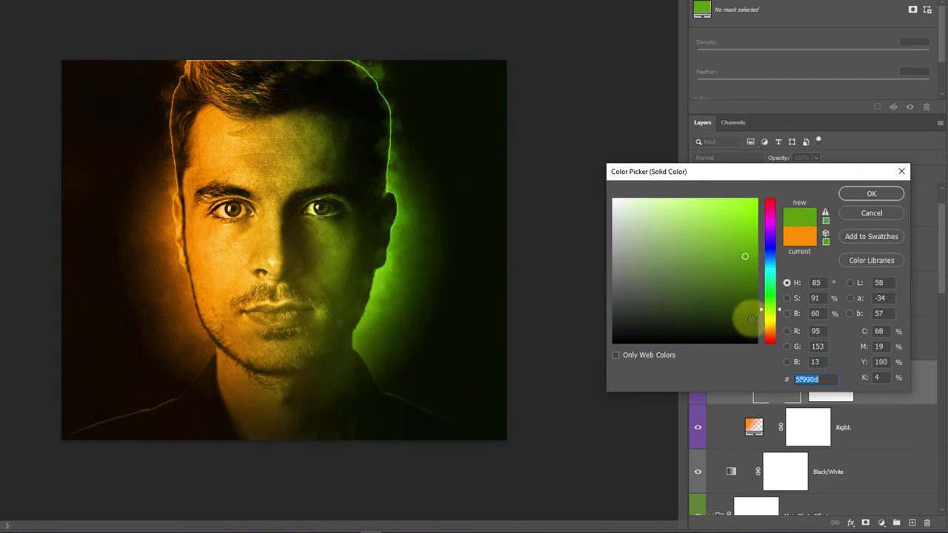
{"action": "left_click", "coordinate": [737, 274]}
{"action": "mouse_move", "coordinate": [717, 293]}
{"action": "left_mouse_down"}
{"action": "mouse_move", "coordinate": [730, 322]}
{"action": "mouse_move", "coordinate": [709, 237]}
{"action": "mouse_move", "coordinate": [653, 266]}
{"action": "mouse_move", "coordinate": [756, 302]}
{"action": "mouse_move", "coordinate": [770, 343]}
{"action": "mouse_move", "coordinate": [763, 266]}
{"action": "left_mouse_up"}
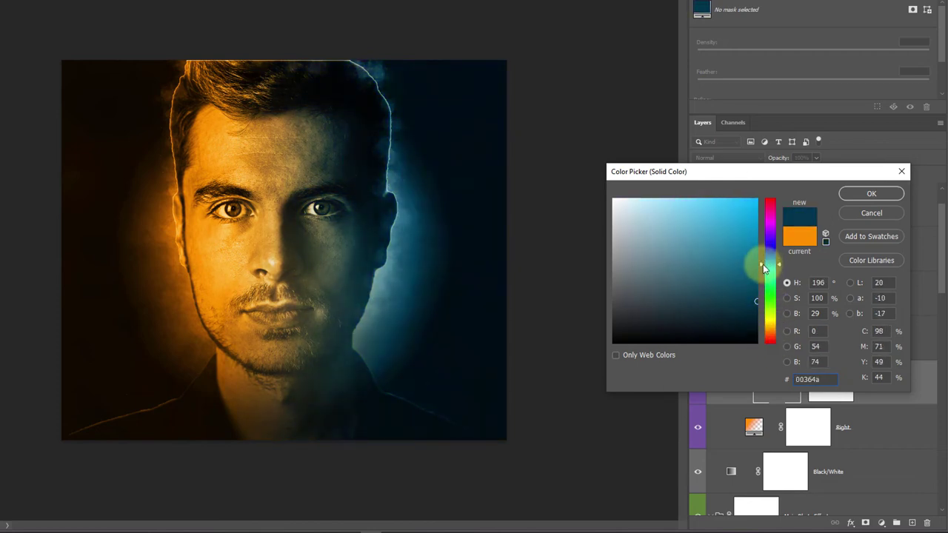
{"action": "left_click", "coordinate": [853, 194]}
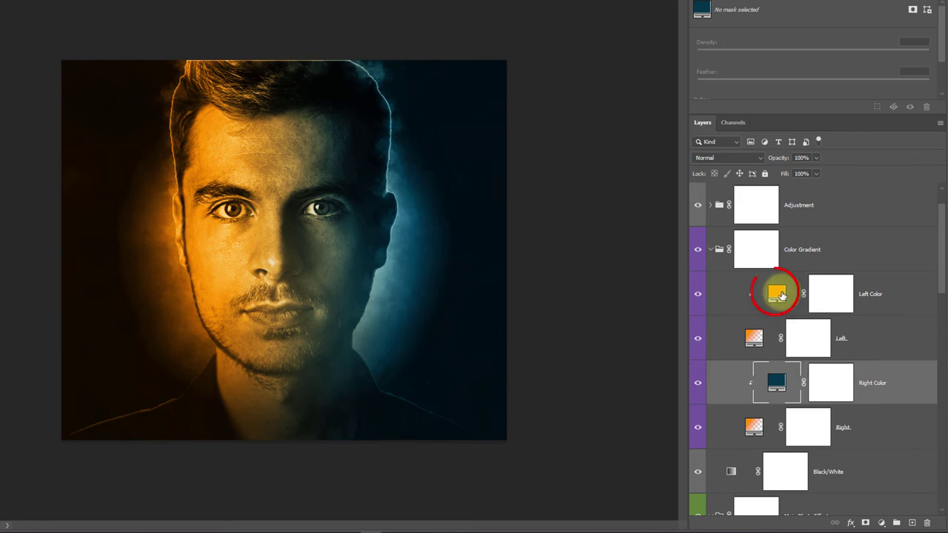
{"action": "double_click", "coordinate": [775, 296]}
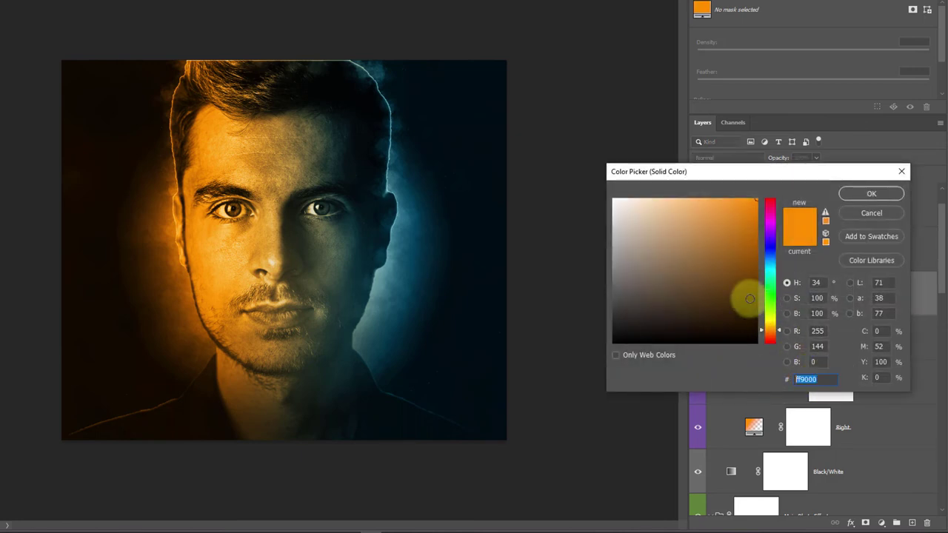
{"action": "type", "text": "28067d"}
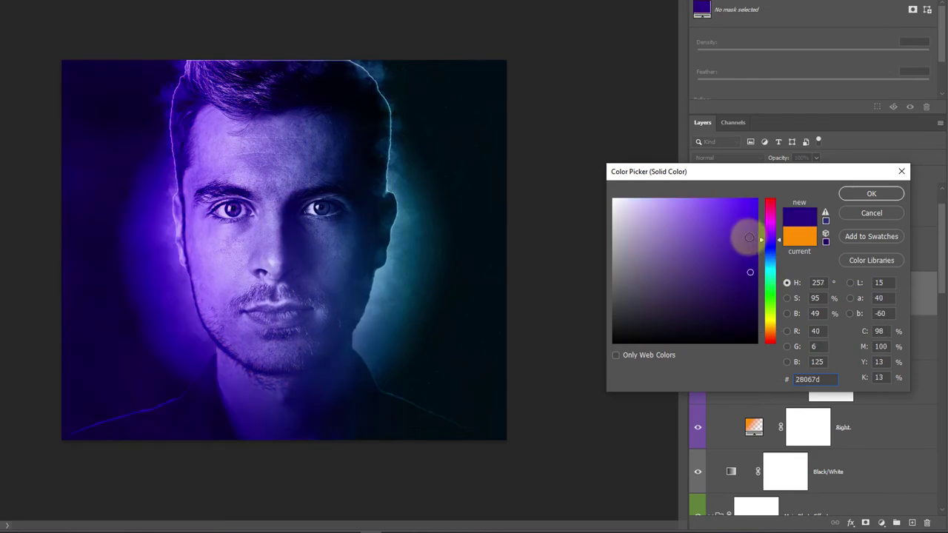
{"action": "left_click_drag", "start_coordinate": [750, 237], "coordinate": [757, 235]}
{"action": "left_click", "coordinate": [776, 232]}
{"action": "left_click_drag", "start_coordinate": [719, 309], "coordinate": [736, 323]}
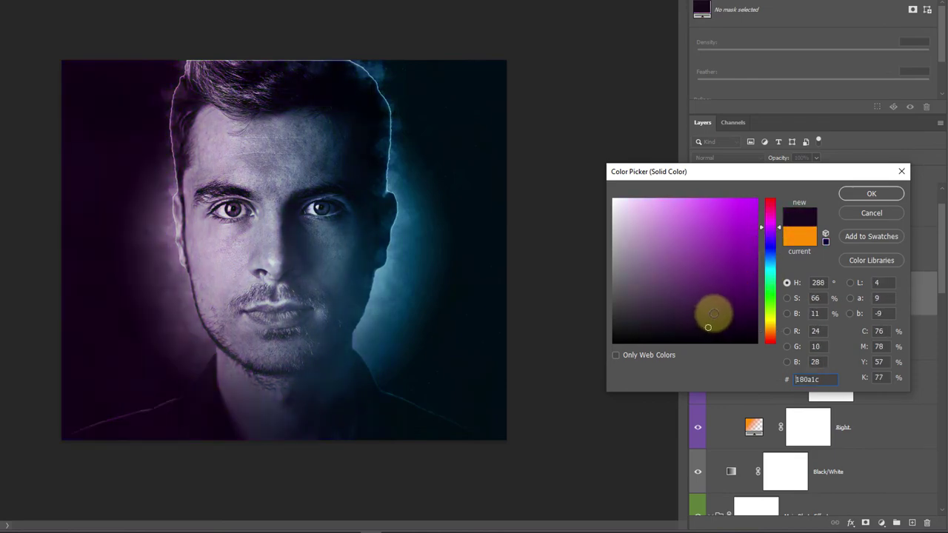
{"action": "left_click_drag", "start_coordinate": [779, 297], "coordinate": [772, 209]}
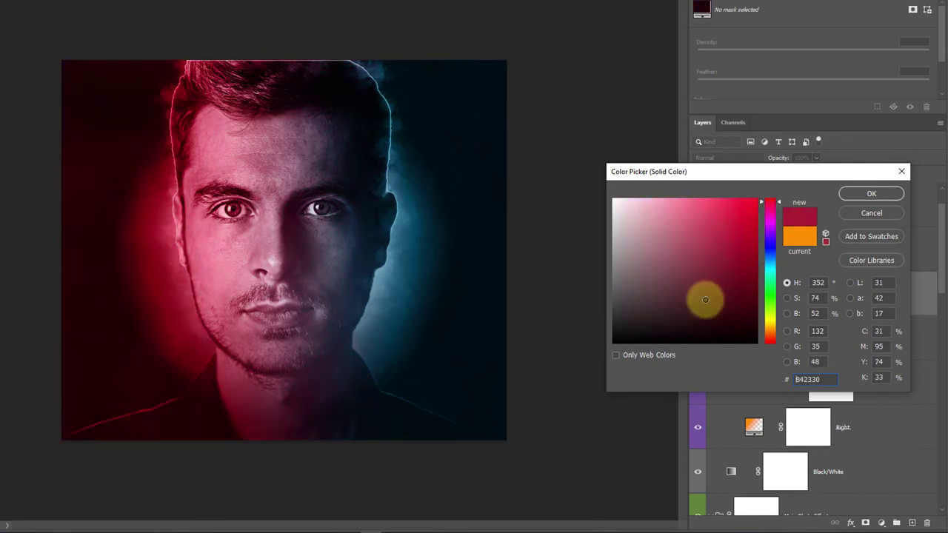
{"action": "left_click_drag", "start_coordinate": [706, 300], "coordinate": [729, 274]}
{"action": "type", "text": "ff9000"}
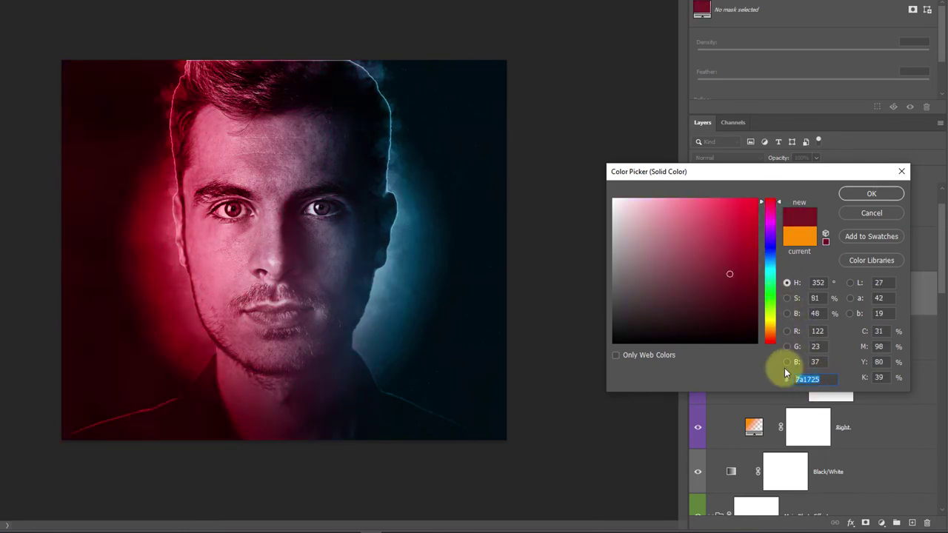
{"action": "left_click", "coordinate": [878, 196]}
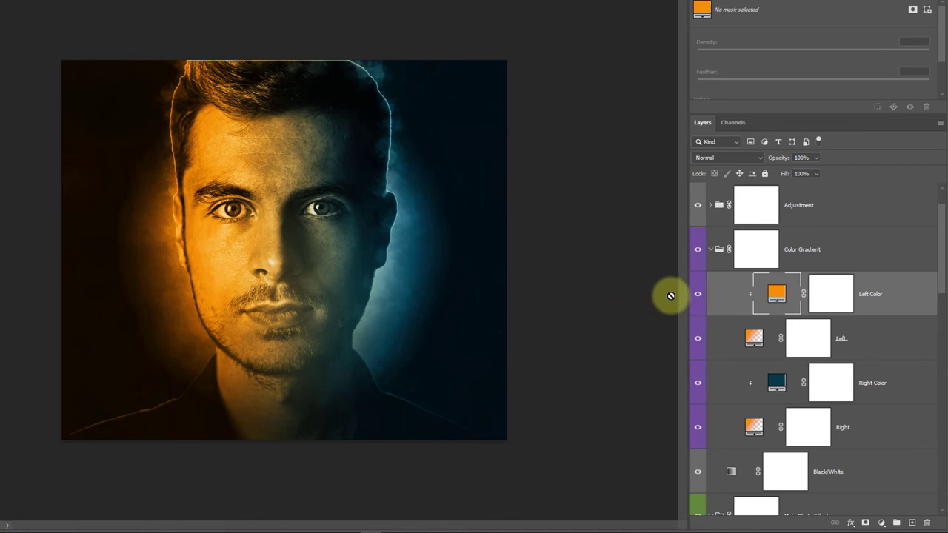
Scroll the Layers panel and select the Left Color fill layer.
{"action": "scroll", "coordinate": [800, 366], "scroll_direction": "up", "scroll_amount": 1}
{"action": "scroll", "coordinate": [804, 366], "scroll_direction": "down", "scroll_amount": 5}
{"action": "scroll", "coordinate": [806, 367], "scroll_direction": "down", "scroll_amount": 3}
{"action": "scroll", "coordinate": [805, 365], "scroll_direction": "down", "scroll_amount": 5}
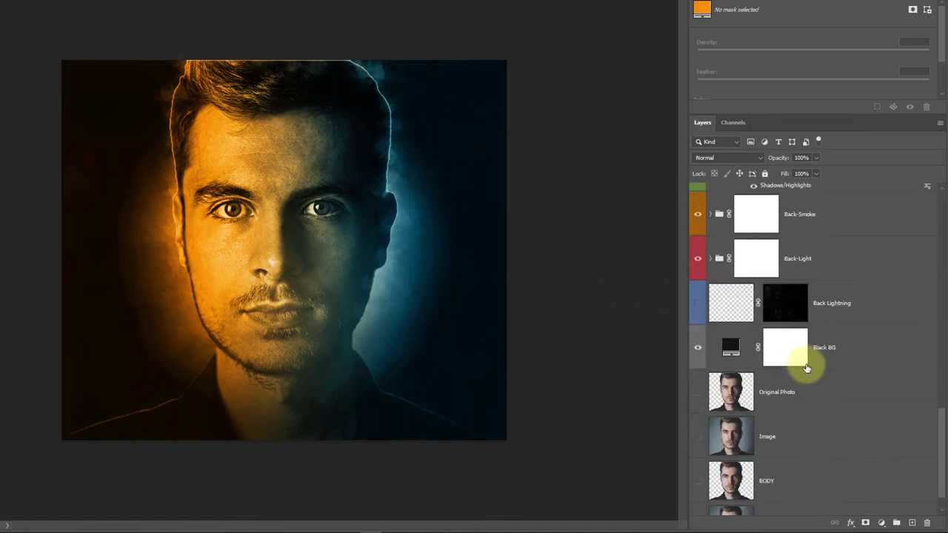
{"action": "scroll", "coordinate": [800, 343], "scroll_direction": "down", "scroll_amount": 1}
{"action": "scroll", "coordinate": [816, 353], "scroll_direction": "up", "scroll_amount": 3}
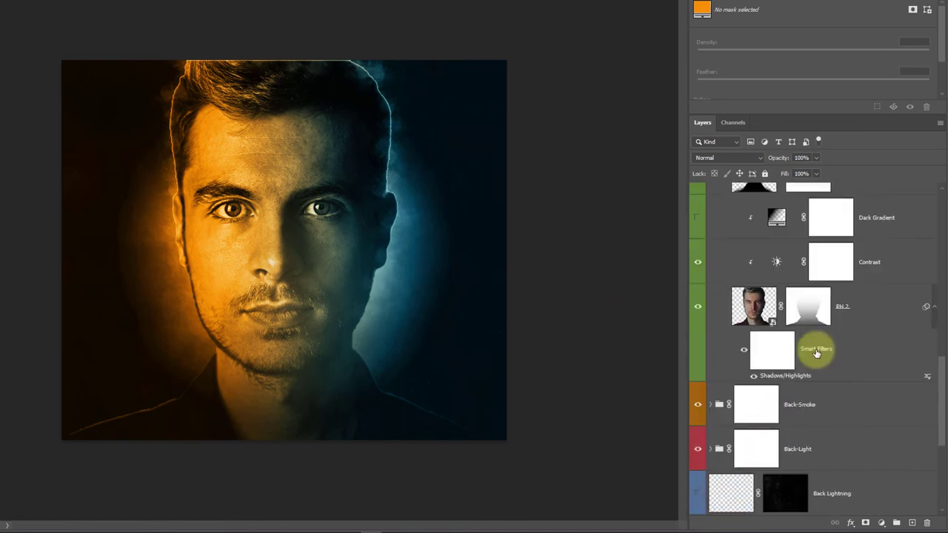
{"action": "scroll", "coordinate": [774, 356], "scroll_direction": "up", "scroll_amount": 3}
{"action": "scroll", "coordinate": [785, 359], "scroll_direction": "up", "scroll_amount": 2}
{"action": "left_click", "coordinate": [823, 359]}
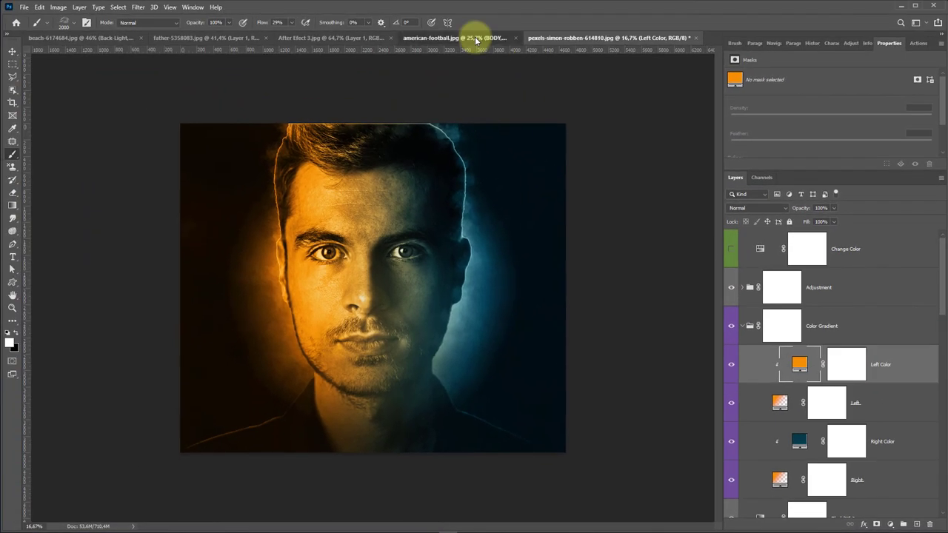
Switch to the american-football.jpg document and scroll its Layers panel to the top.
{"action": "left_click", "coordinate": [475, 36]}
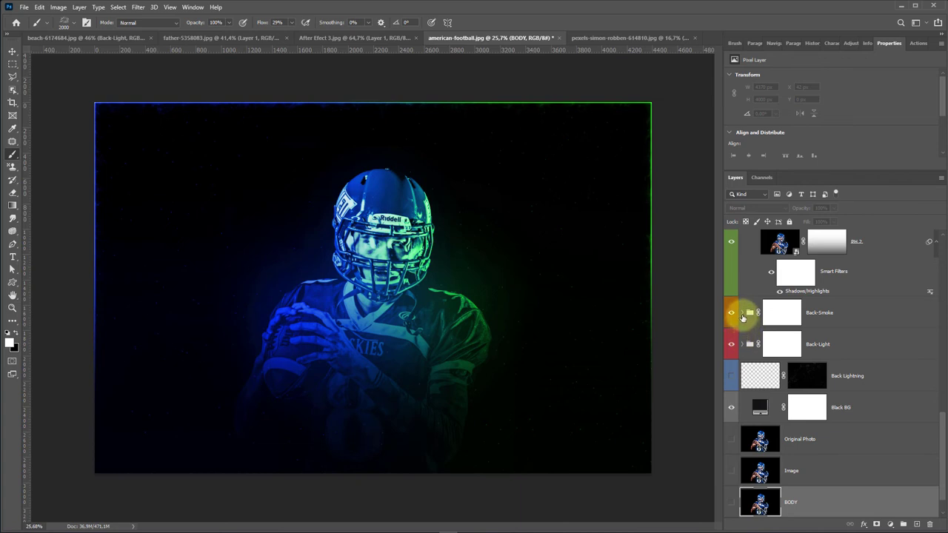
{"action": "scroll", "coordinate": [743, 317], "scroll_direction": "up", "scroll_amount": 2}
{"action": "scroll", "coordinate": [745, 313], "scroll_direction": "up", "scroll_amount": 2}
{"action": "scroll", "coordinate": [778, 356], "scroll_direction": "up", "scroll_amount": 2}
{"action": "scroll", "coordinate": [777, 356], "scroll_direction": "up", "scroll_amount": 2}
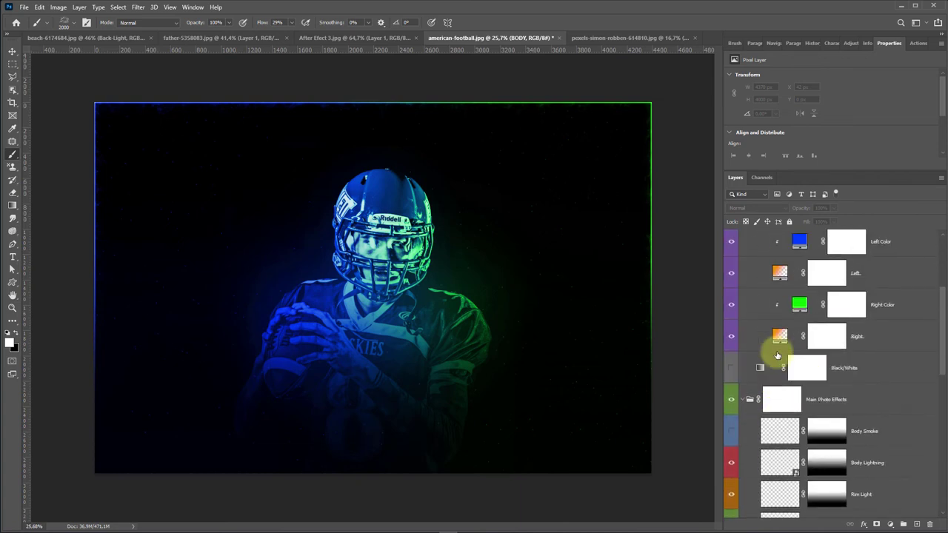
{"action": "scroll", "coordinate": [777, 358], "scroll_direction": "up", "scroll_amount": 2}
{"action": "scroll", "coordinate": [774, 361], "scroll_direction": "up", "scroll_amount": 2}
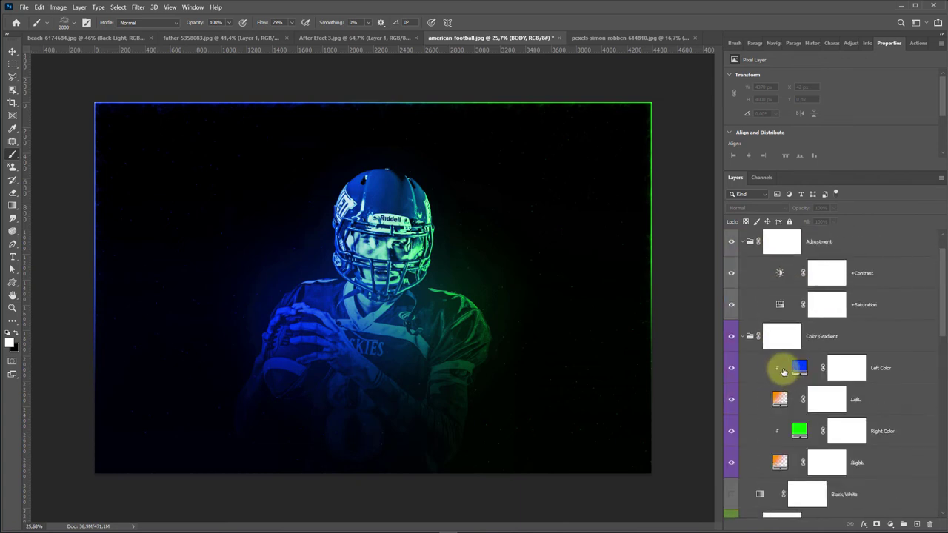
Select the Left and Right Color fills and preview without the green Right Color.
{"action": "left_click", "coordinate": [800, 369]}
{"action": "left_click", "coordinate": [804, 431]}
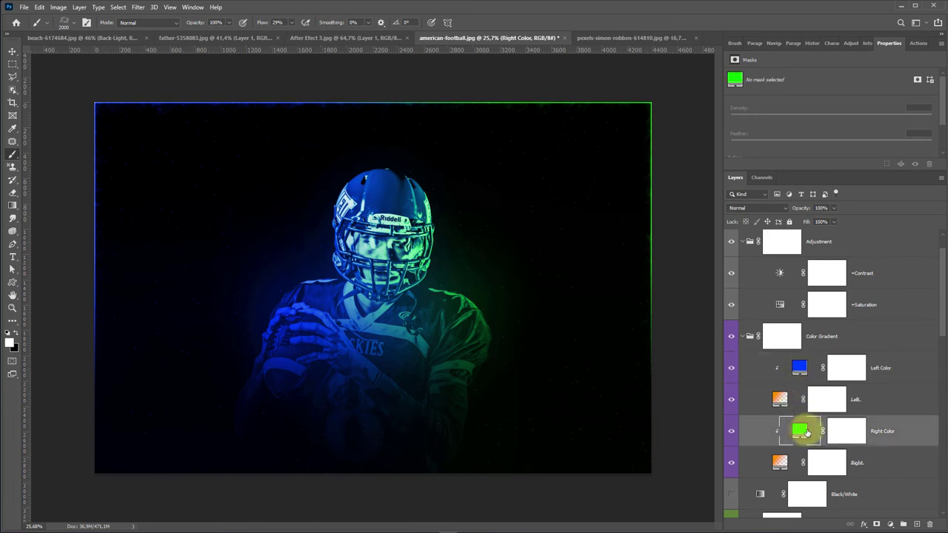
{"action": "left_click", "coordinate": [730, 433]}
{"action": "left_click", "coordinate": [731, 433]}
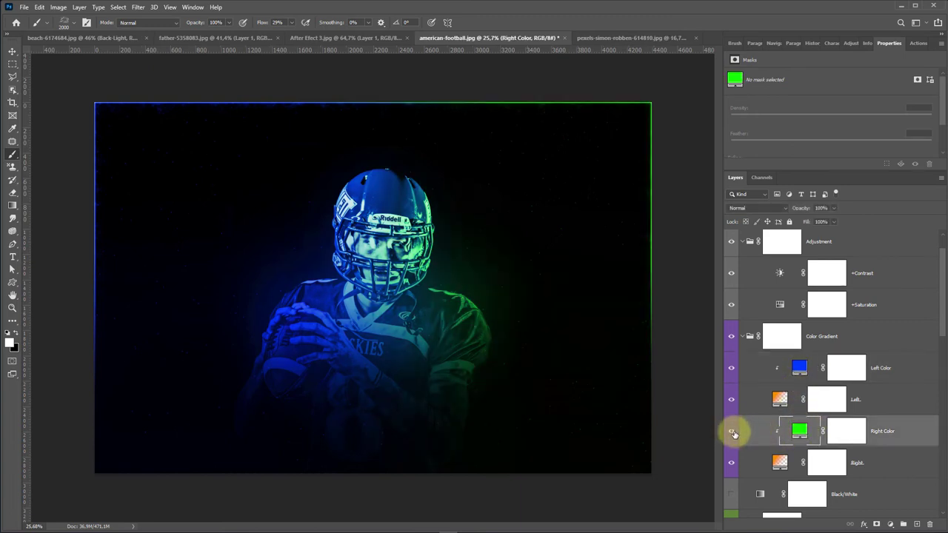
{"action": "scroll", "coordinate": [733, 433], "scroll_direction": "down", "scroll_amount": 5}
{"action": "scroll", "coordinate": [748, 414], "scroll_direction": "down", "scroll_amount": 5}
{"action": "scroll", "coordinate": [733, 356], "scroll_direction": "down", "scroll_amount": 5}
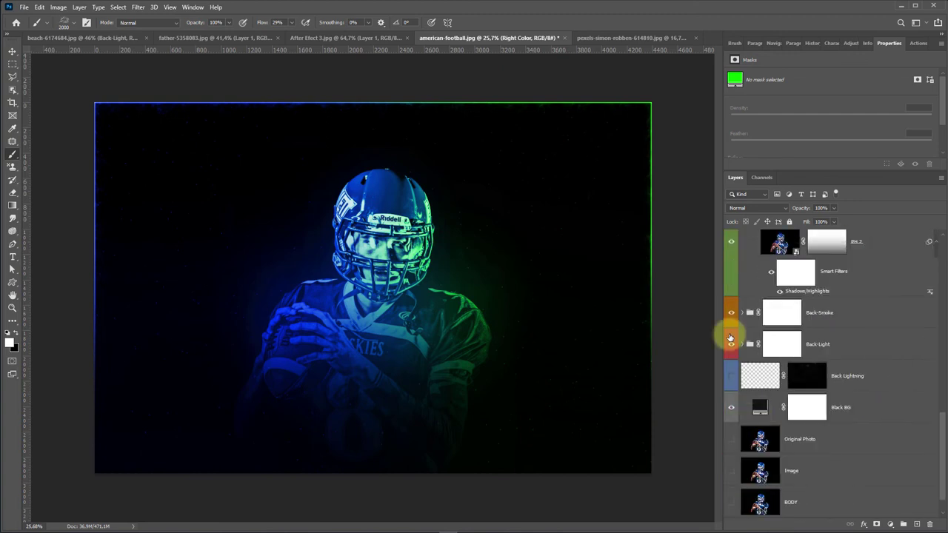
{"action": "left_click", "coordinate": [617, 39]}
{"action": "scroll", "coordinate": [872, 426], "scroll_direction": "down", "scroll_amount": 3}
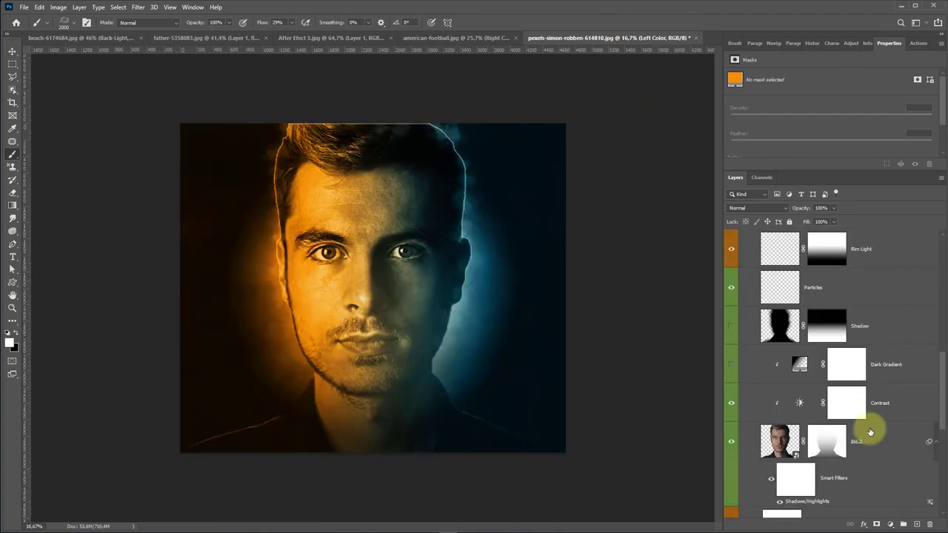
{"action": "scroll", "coordinate": [870, 432], "scroll_direction": "down", "scroll_amount": 3}
{"action": "scroll", "coordinate": [862, 428], "scroll_direction": "down", "scroll_amount": 3}
{"action": "left_click", "coordinate": [853, 347]}
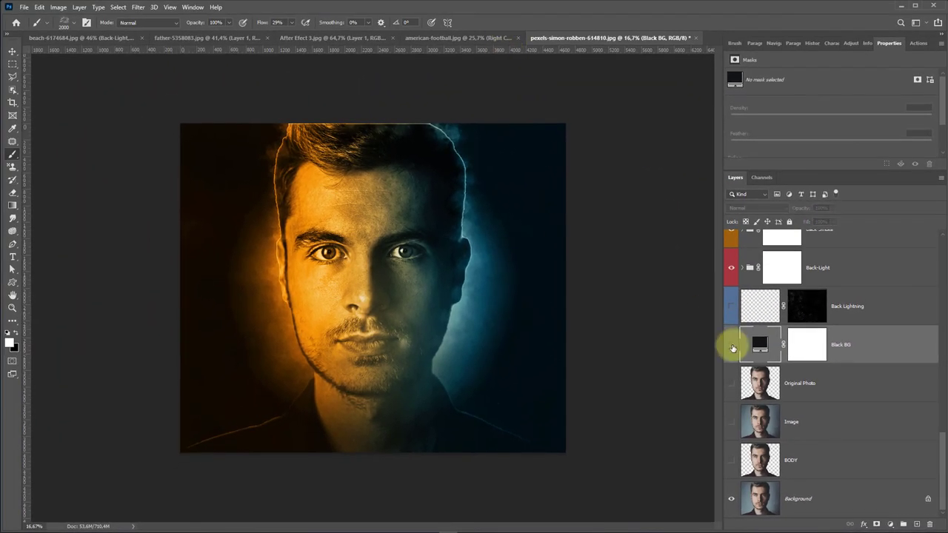
{"action": "left_click", "coordinate": [733, 348]}
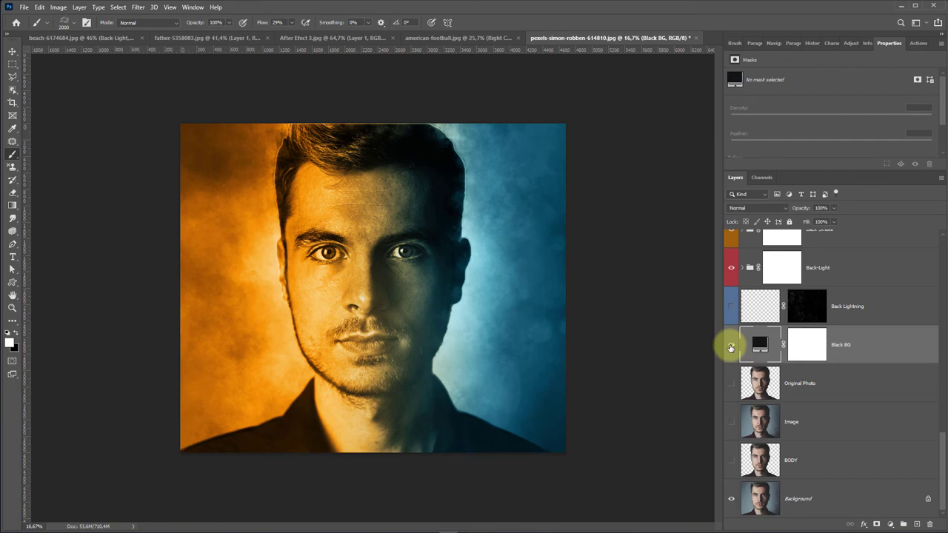
{"action": "left_click", "coordinate": [731, 347]}
{"action": "left_click", "coordinate": [474, 37]}
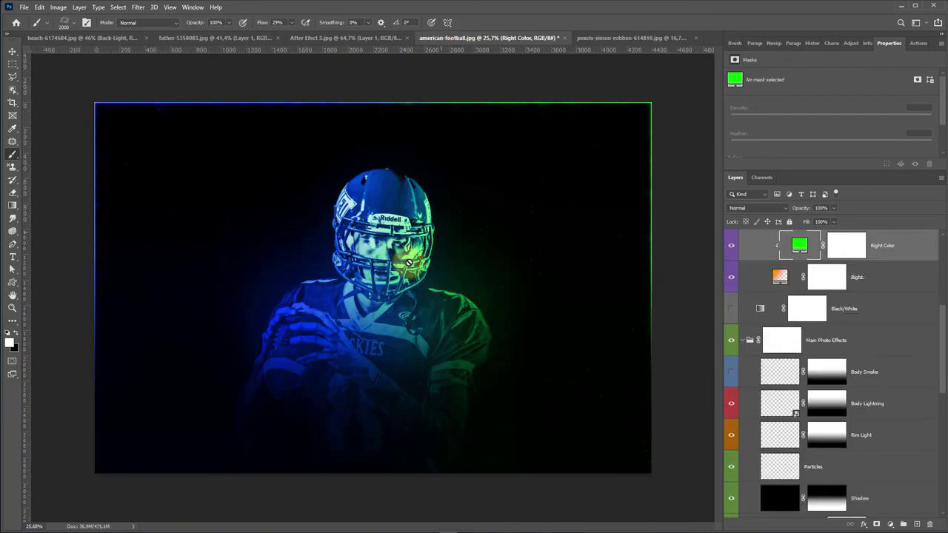
Select Black BG, preview without it, and add an empty Layer 1 above it.
{"action": "scroll", "coordinate": [787, 392], "scroll_direction": "down", "scroll_amount": 5}
{"action": "scroll", "coordinate": [787, 388], "scroll_direction": "down", "scroll_amount": 5}
{"action": "left_click", "coordinate": [738, 379]}
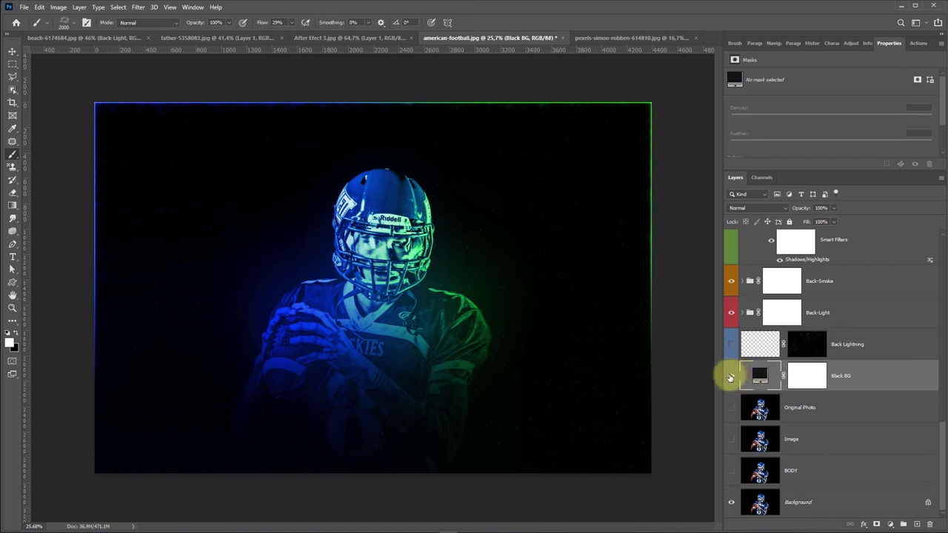
{"action": "left_click", "coordinate": [732, 378]}
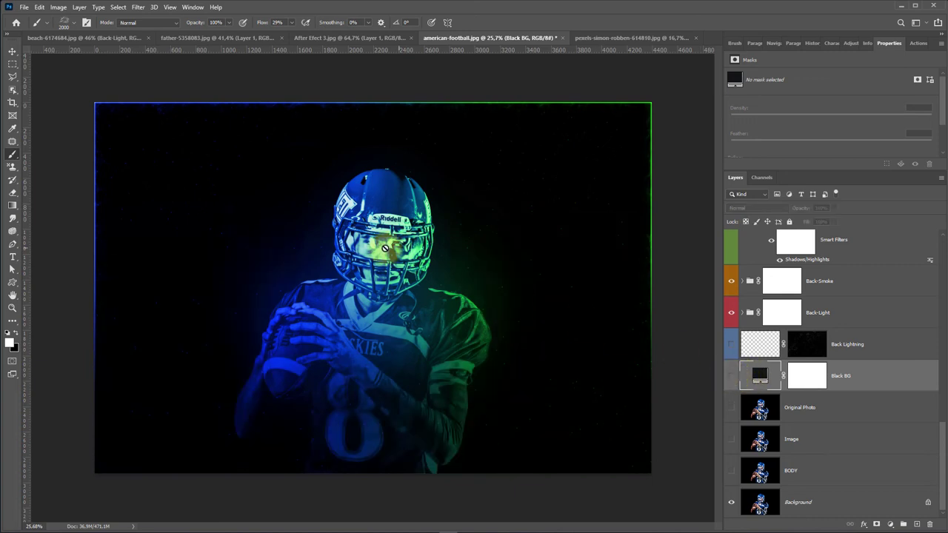
{"action": "left_click", "coordinate": [729, 379]}
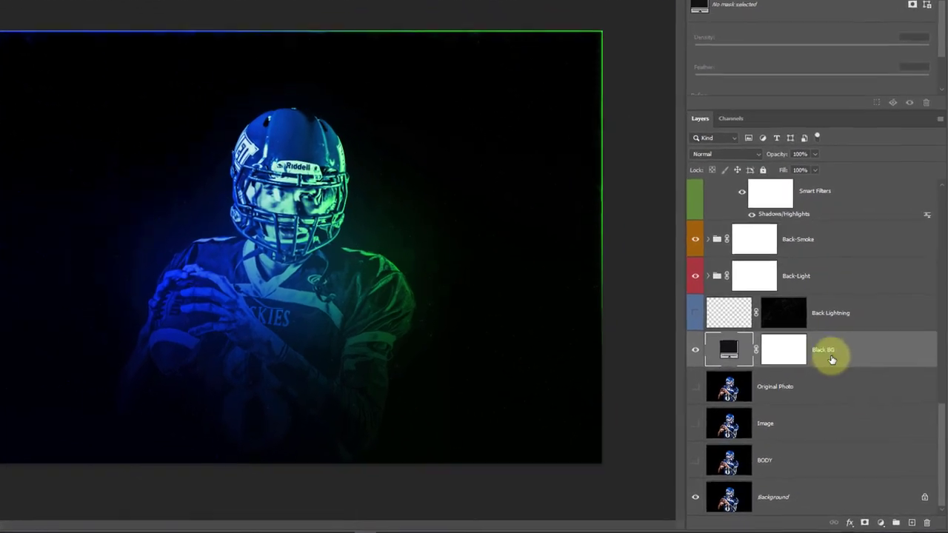
{"action": "left_click", "coordinate": [911, 522]}
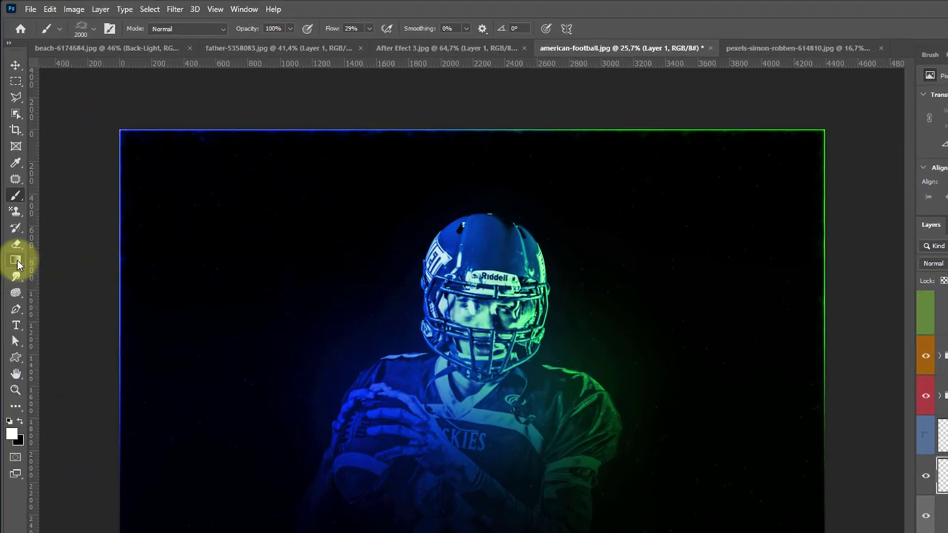
Choose the Gradient Tool and browse its presets, landing on a silver striped gradient.
{"action": "right_click", "coordinate": [16, 261]}
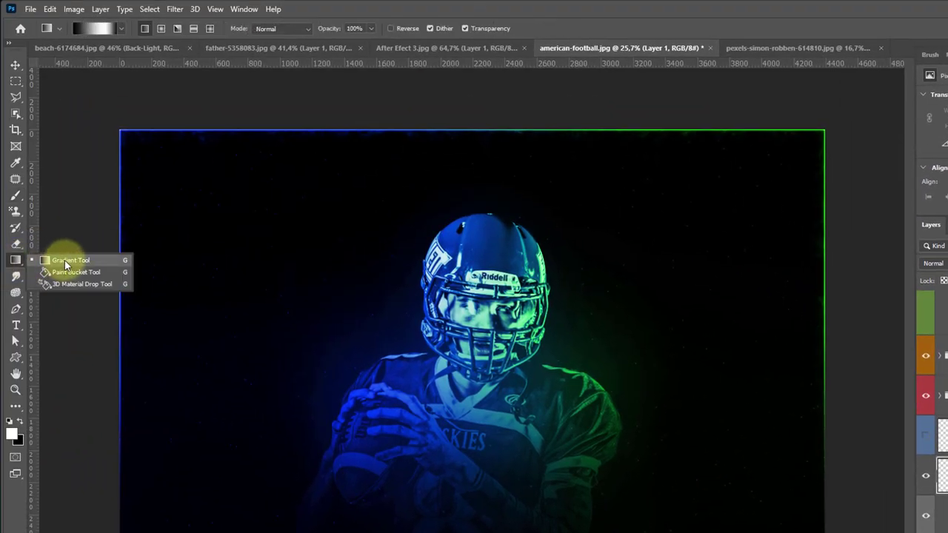
{"action": "left_click", "coordinate": [65, 263]}
{"action": "left_click", "coordinate": [120, 28]}
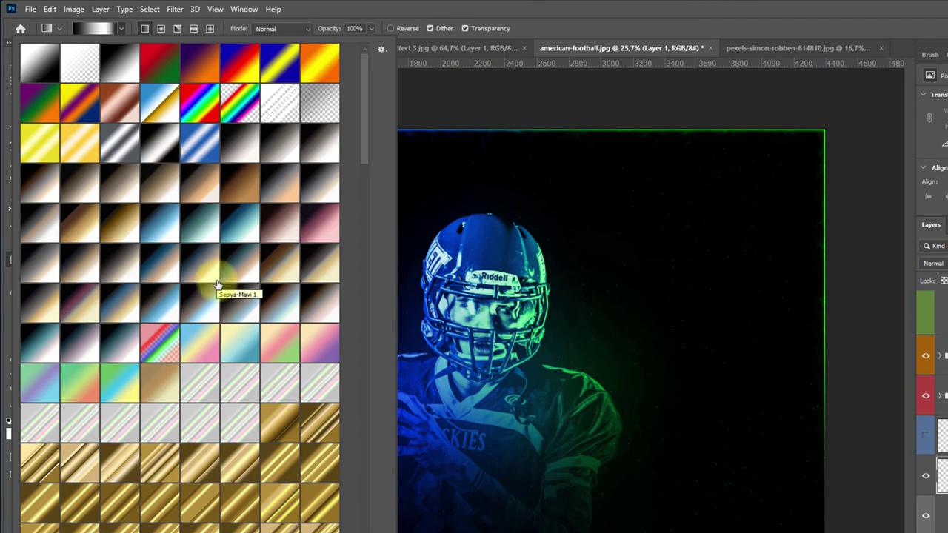
{"action": "scroll", "coordinate": [217, 285], "scroll_direction": "down", "scroll_amount": 2}
{"action": "scroll", "coordinate": [237, 296], "scroll_direction": "down", "scroll_amount": 2}
{"action": "scroll", "coordinate": [250, 314], "scroll_direction": "down", "scroll_amount": 1}
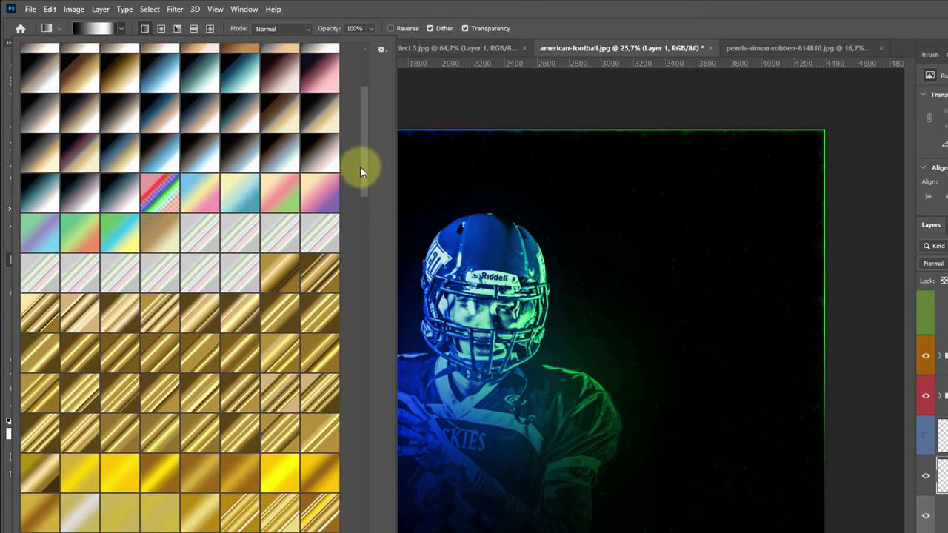
{"action": "mouse_move", "coordinate": [360, 167]}
{"action": "left_mouse_down"}
{"action": "mouse_move", "coordinate": [360, 500]}
{"action": "mouse_move", "coordinate": [381, 104]}
{"action": "left_mouse_up"}
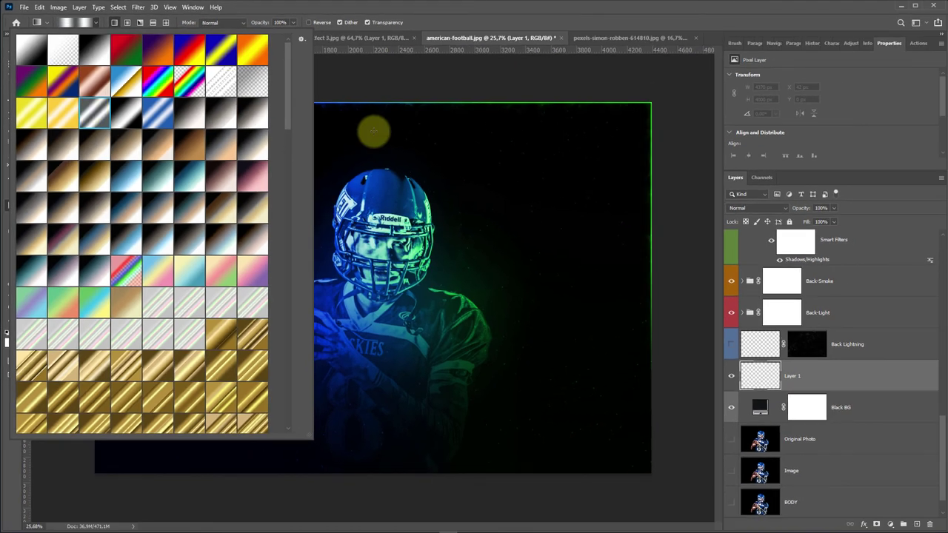
Draw a trial gradient across Layer 1, redrawing the streak in several directions.
{"action": "left_click", "coordinate": [540, 134]}
{"action": "left_click_drag", "start_coordinate": [556, 110], "coordinate": [237, 402]}
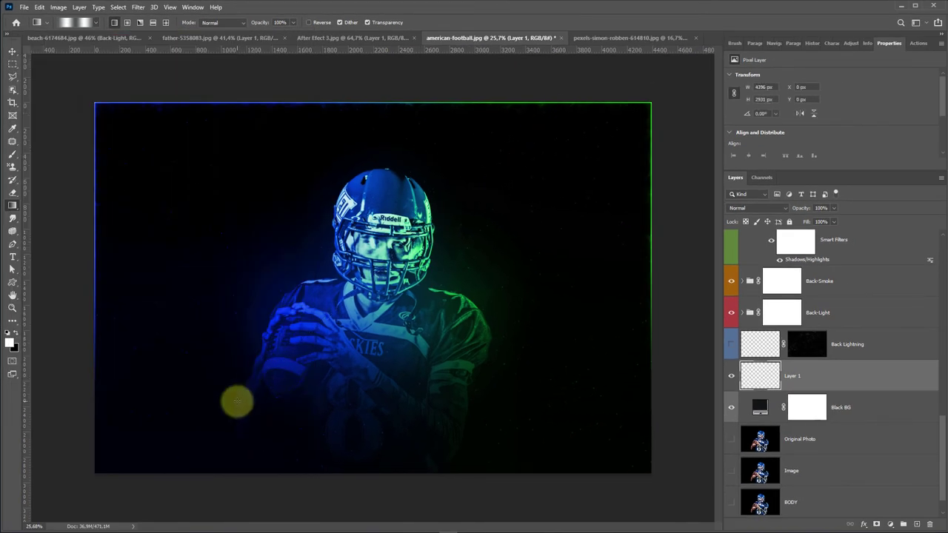
{"action": "mouse_move", "coordinate": [269, 205]}
{"action": "left_mouse_down"}
{"action": "mouse_move", "coordinate": [368, 370]}
{"action": "mouse_move", "coordinate": [409, 286]}
{"action": "left_mouse_up"}
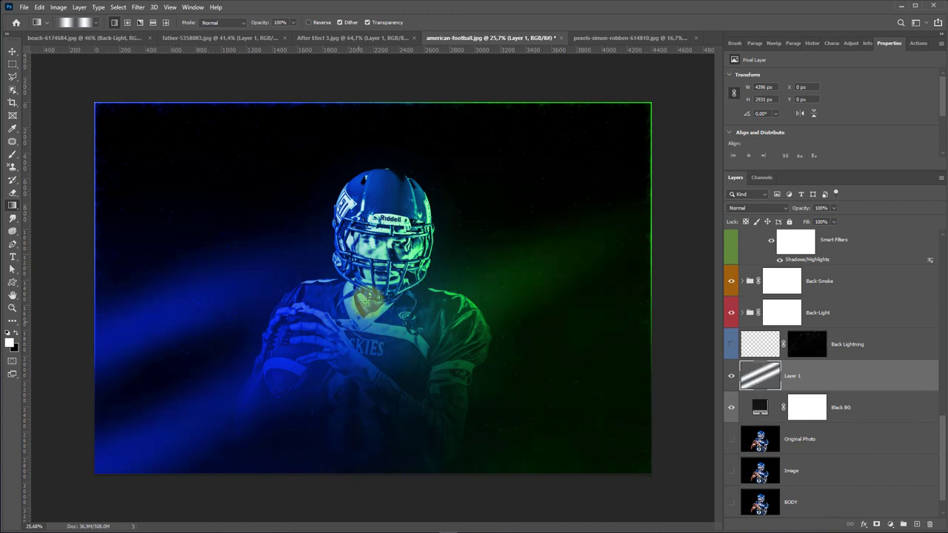
{"action": "left_click_drag", "start_coordinate": [382, 252], "coordinate": [313, 238]}
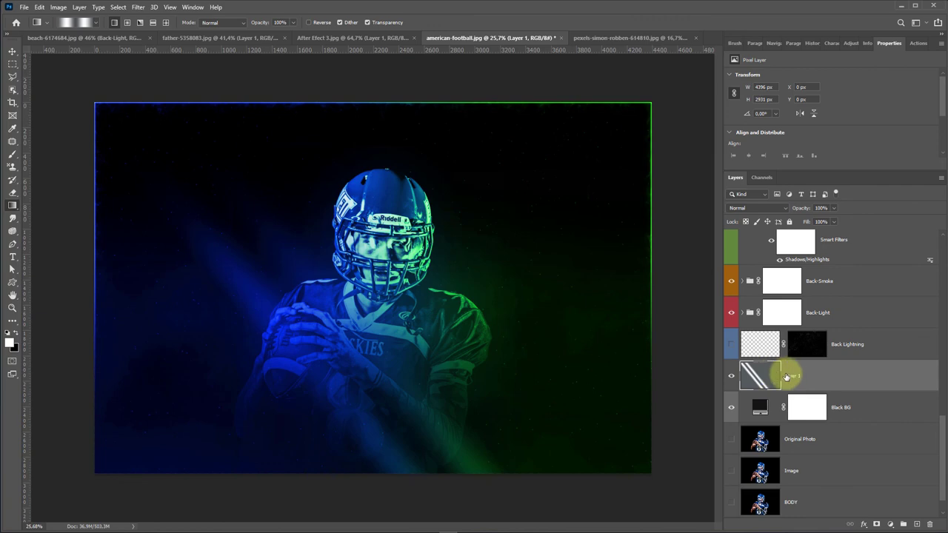
Choose a black-and-white striped gradient preset from the gradient presets.
{"action": "left_click", "coordinate": [98, 28]}
{"action": "scroll", "coordinate": [211, 286], "scroll_direction": "down", "scroll_amount": 3}
{"action": "scroll", "coordinate": [212, 286], "scroll_direction": "down", "scroll_amount": 2}
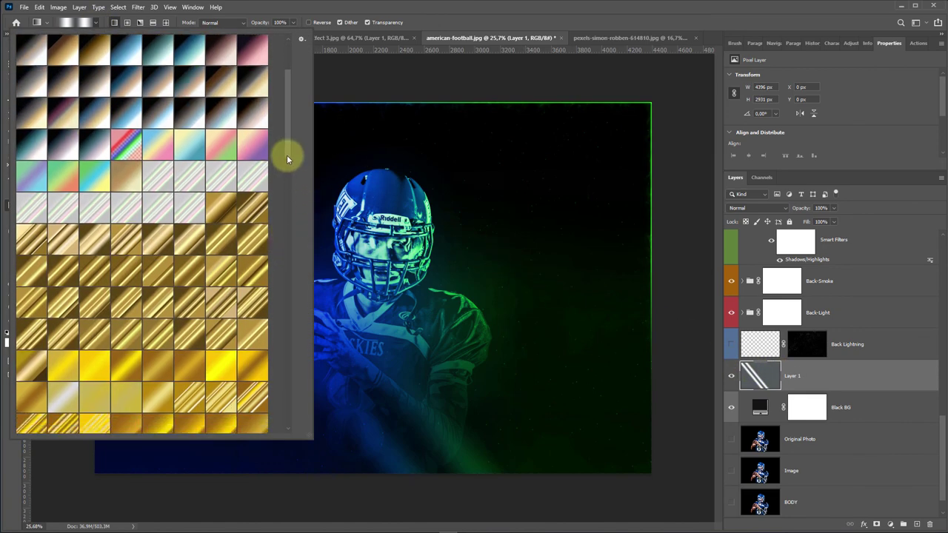
{"action": "left_click_drag", "start_coordinate": [288, 157], "coordinate": [281, 317]}
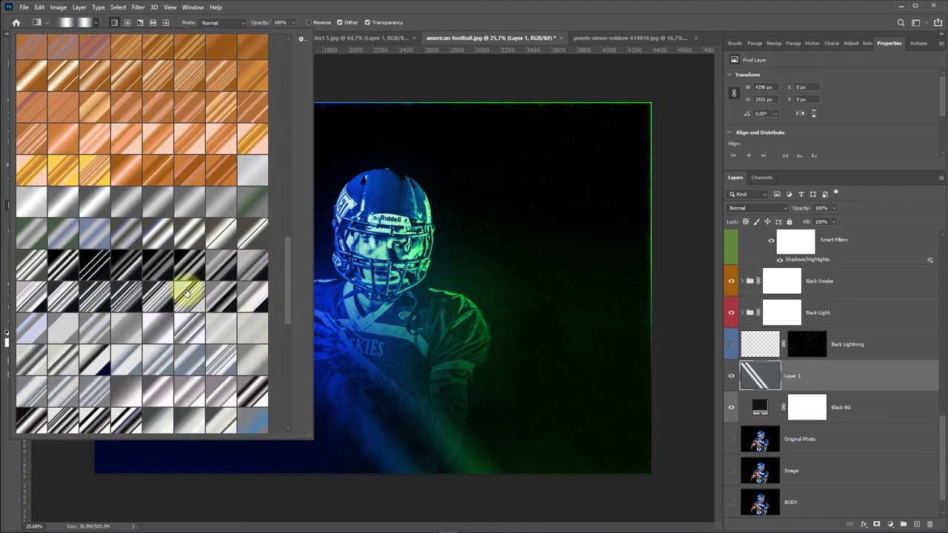
{"action": "left_click", "coordinate": [64, 264]}
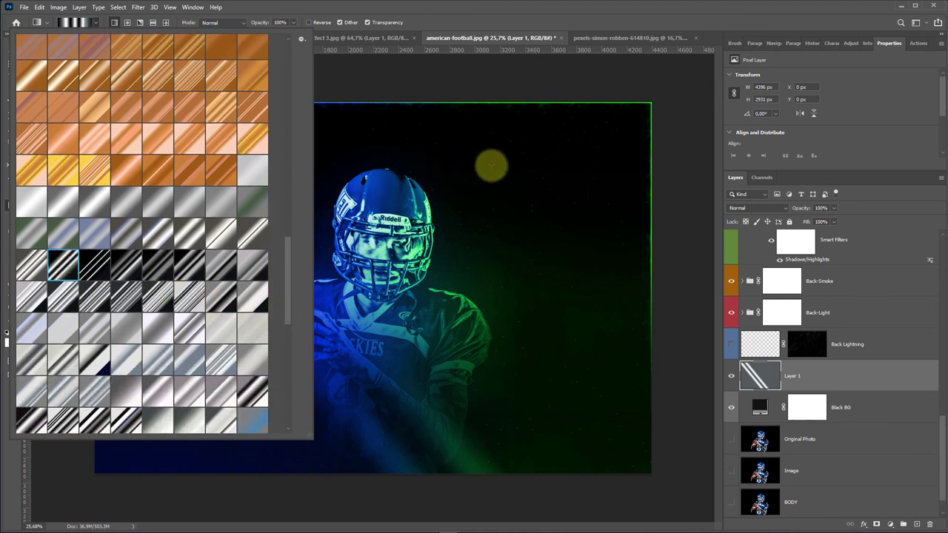
Draw broad diagonal blue and green light rays, then switch to After Efect 3.jpg.
{"action": "left_click_drag", "start_coordinate": [492, 166], "coordinate": [257, 394]}
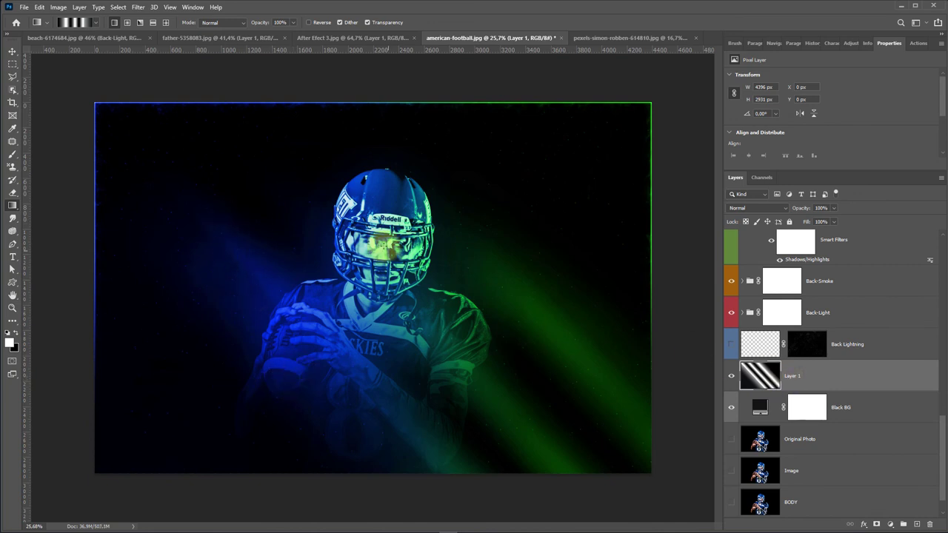
{"action": "mouse_move", "coordinate": [392, 317]}
{"action": "left_mouse_down"}
{"action": "mouse_move", "coordinate": [328, 162]}
{"action": "mouse_move", "coordinate": [361, 433]}
{"action": "left_mouse_up"}
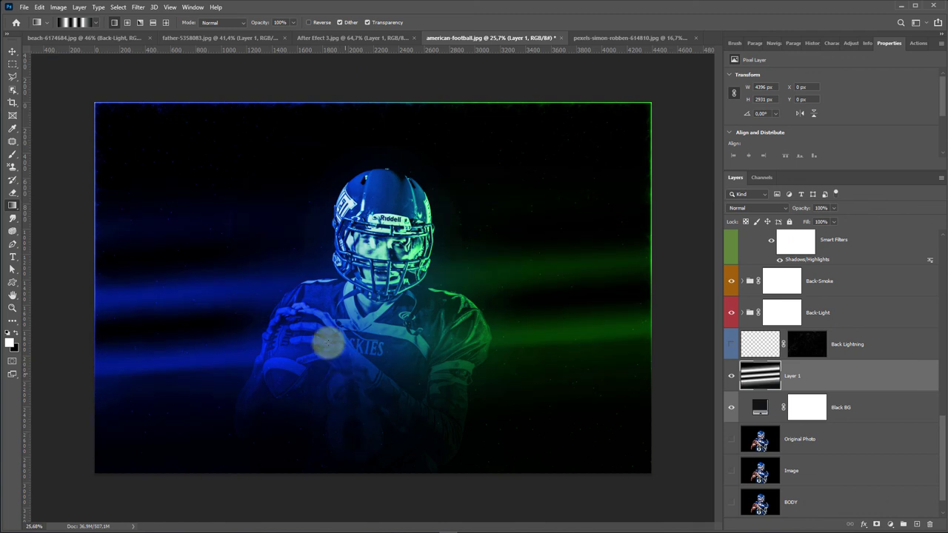
{"action": "left_click_drag", "start_coordinate": [363, 313], "coordinate": [303, 311]}
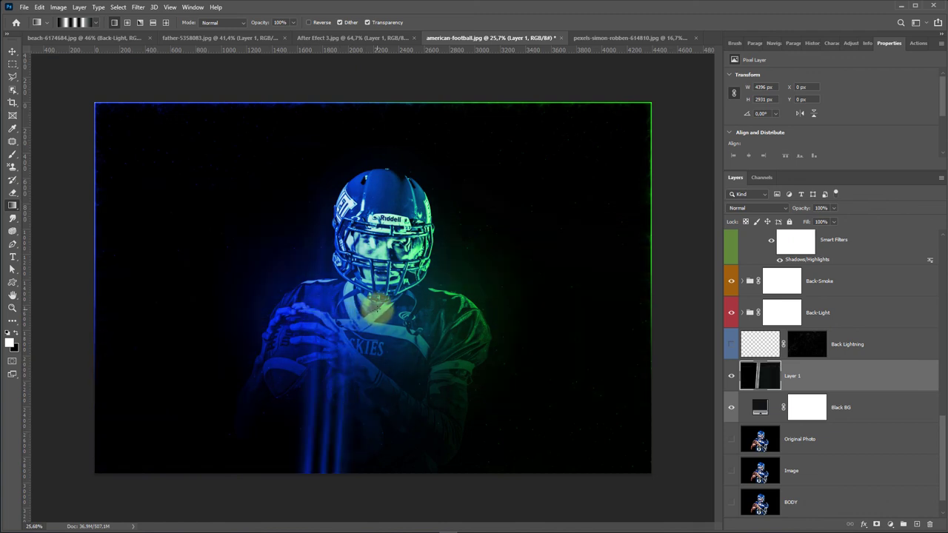
{"action": "left_click_drag", "start_coordinate": [376, 319], "coordinate": [293, 227]}
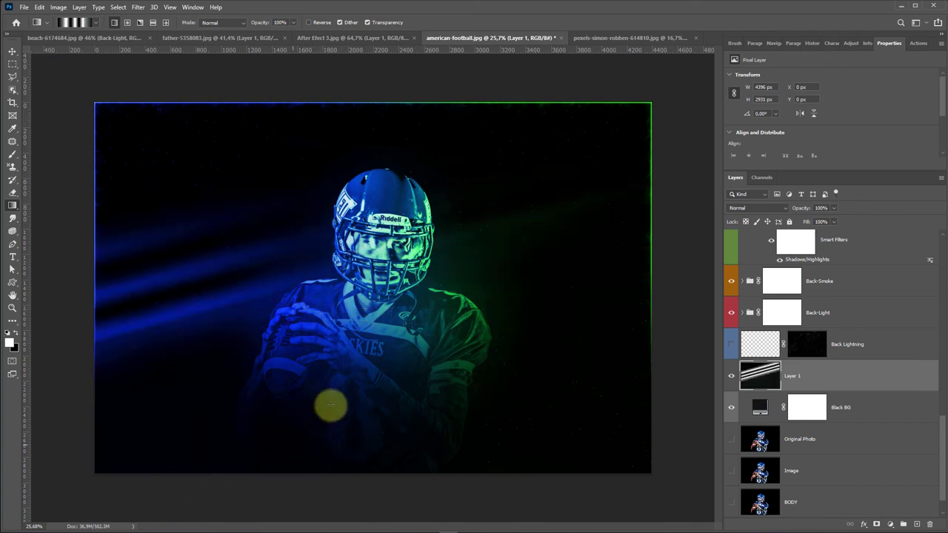
{"action": "left_click_drag", "start_coordinate": [280, 454], "coordinate": [331, 405]}
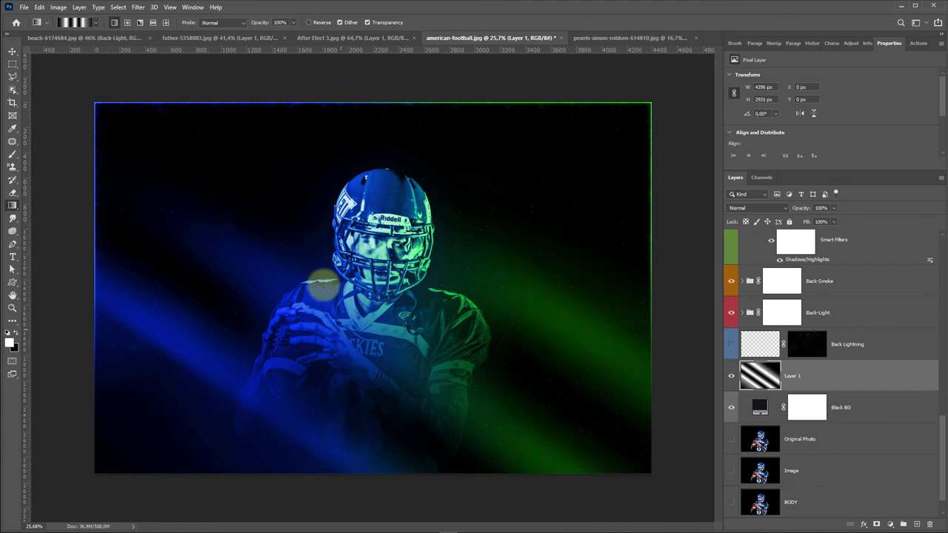
{"action": "left_click", "coordinate": [334, 38]}
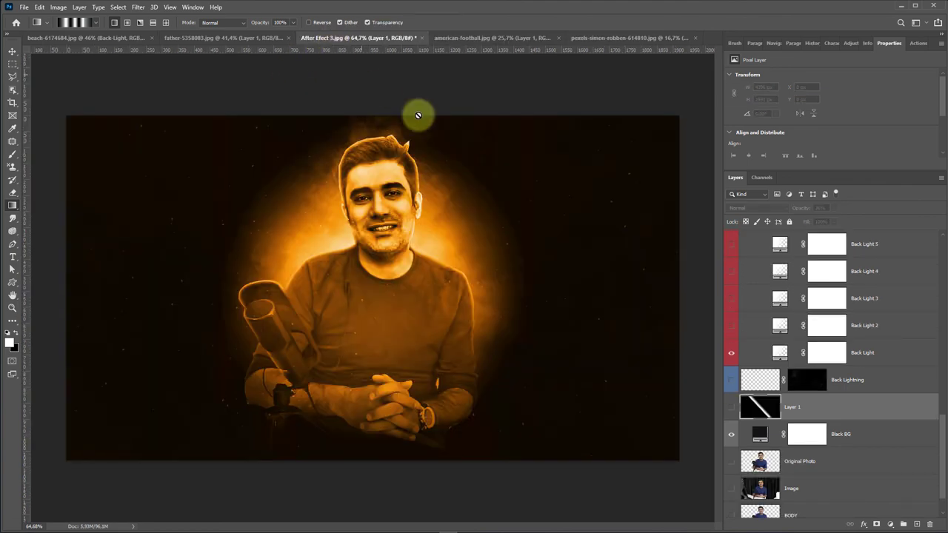
Toggle the diagonal orange beam layer off and on in After Efect 3.jpg.
{"action": "left_click", "coordinate": [731, 409]}
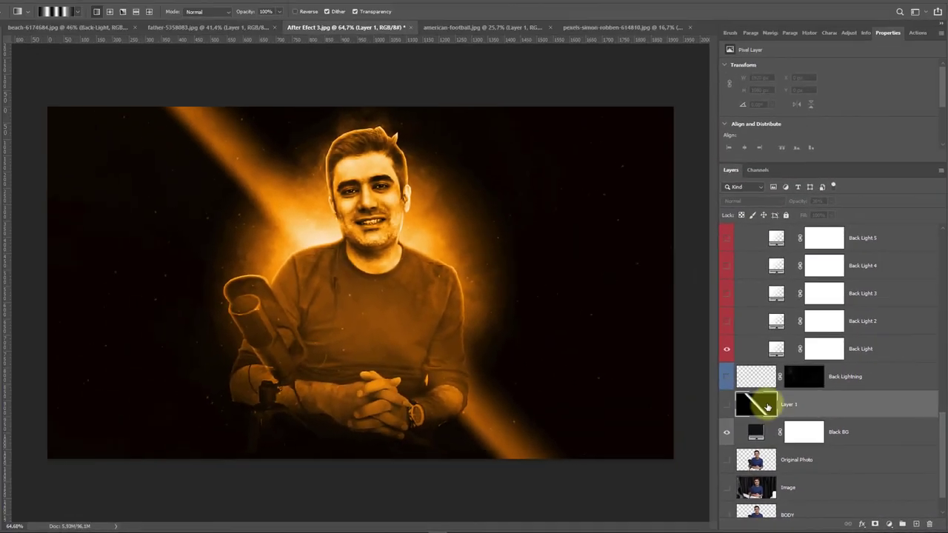
{"action": "left_click", "coordinate": [731, 407]}
{"action": "left_click", "coordinate": [731, 407]}
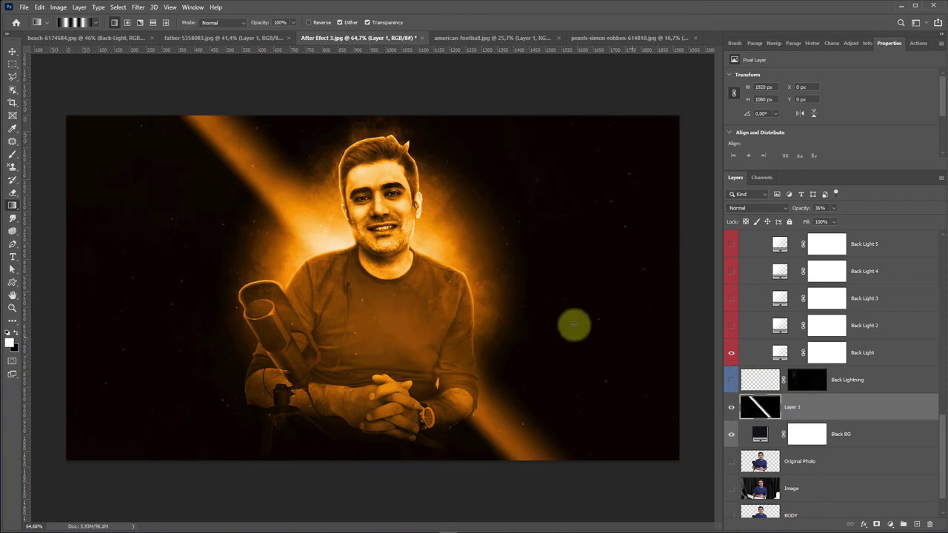
Toggle the pink light beams in father-5358083.jpg, then return to pexels-simon-robben-614810.jpg.
{"action": "left_click", "coordinate": [197, 38]}
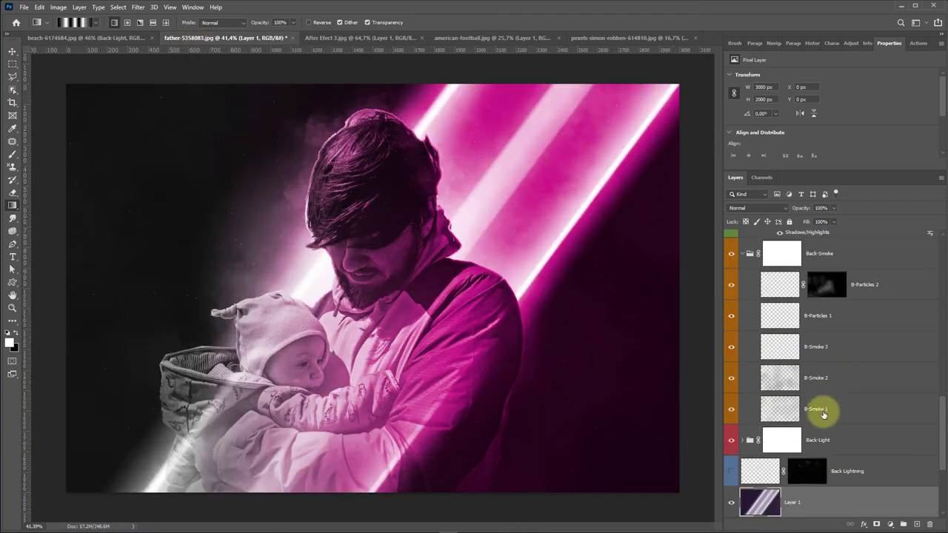
{"action": "scroll", "coordinate": [814, 418], "scroll_direction": "down", "scroll_amount": 2}
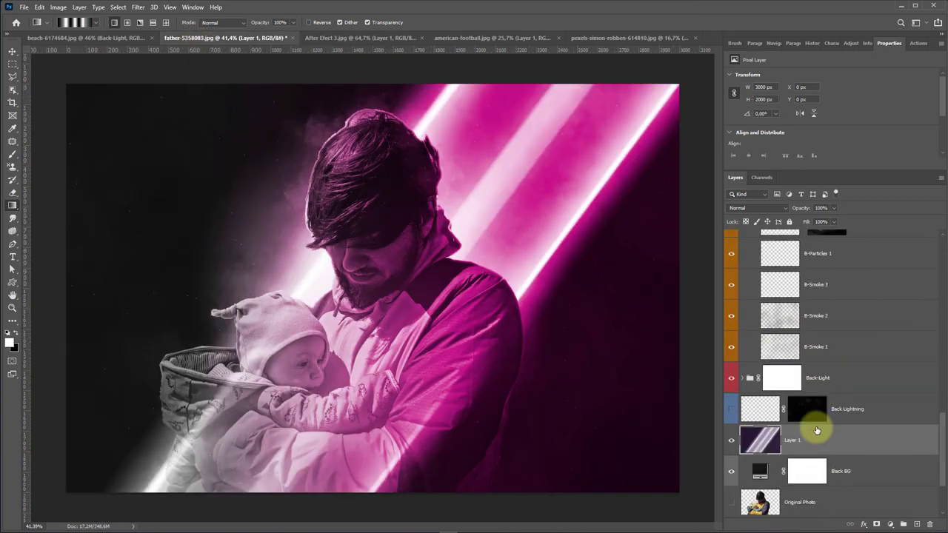
{"action": "left_click", "coordinate": [732, 443]}
{"action": "left_click", "coordinate": [733, 442]}
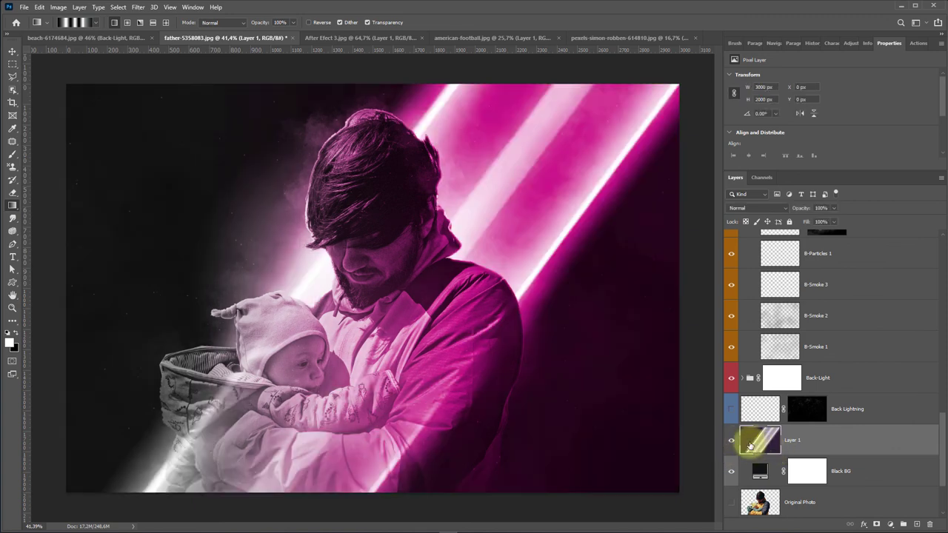
{"action": "left_click", "coordinate": [593, 41]}
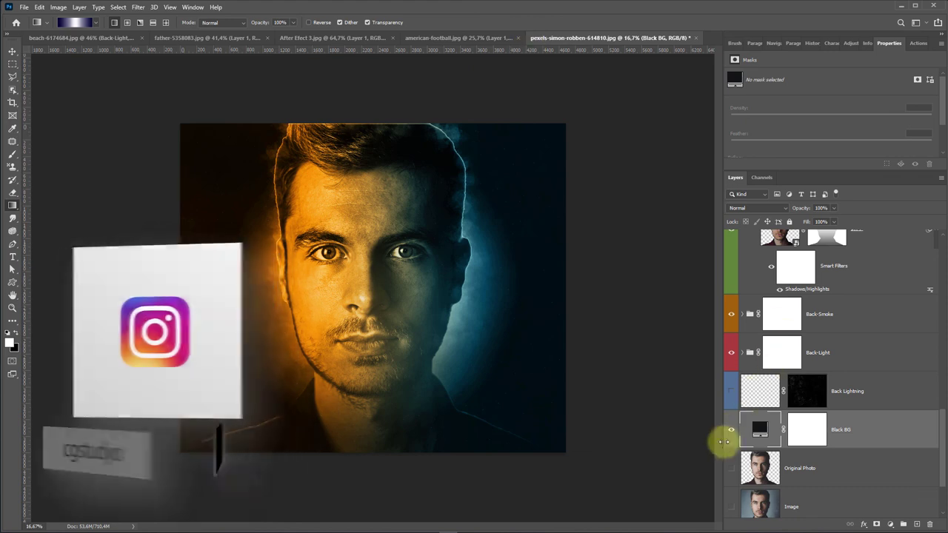
Hide the Black BG and Back Lightning layers to reveal the orange and blue smoke.
{"action": "left_click", "coordinate": [732, 394]}
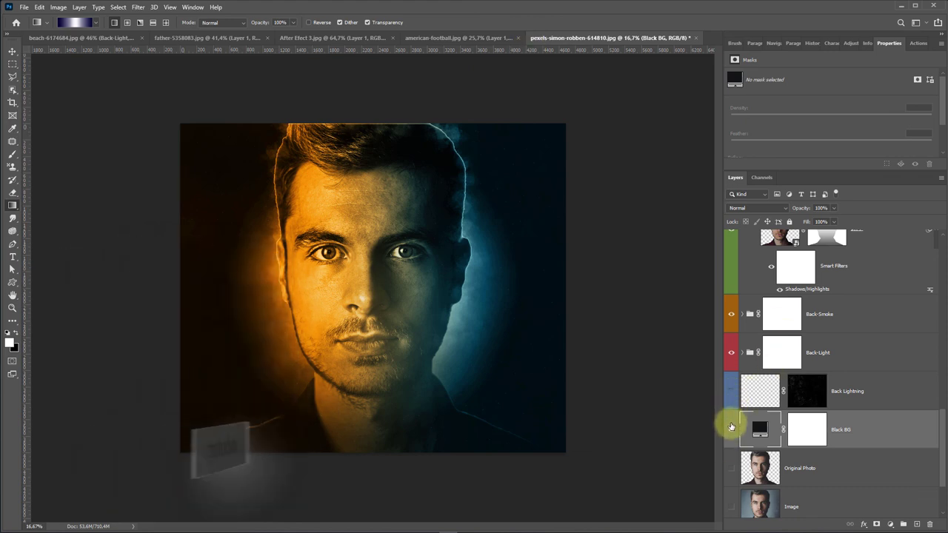
{"action": "left_click", "coordinate": [731, 430]}
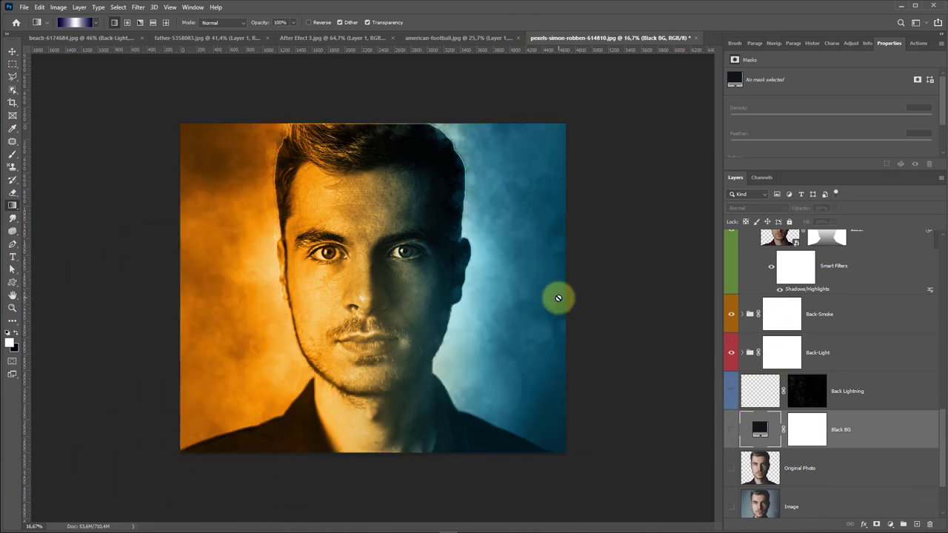